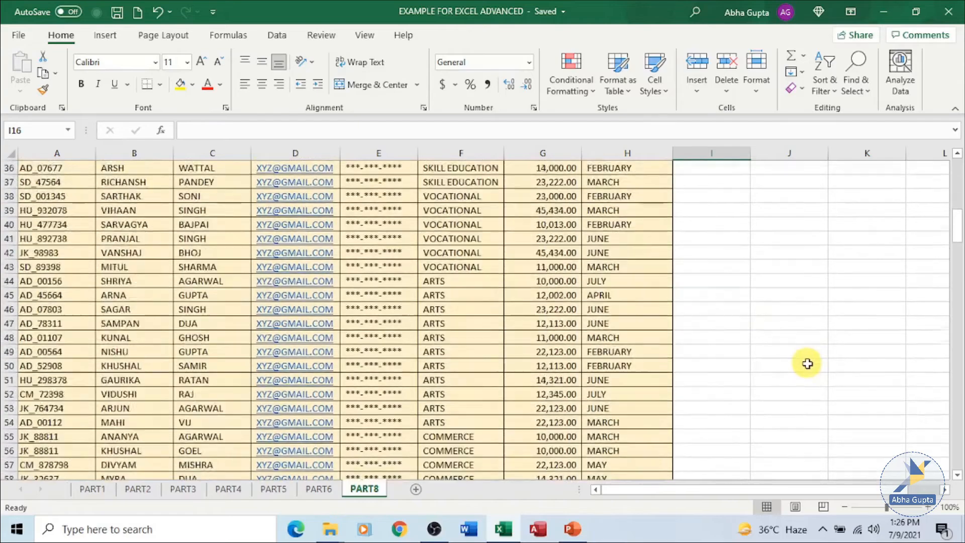
scroll(807, 363, down, 19)
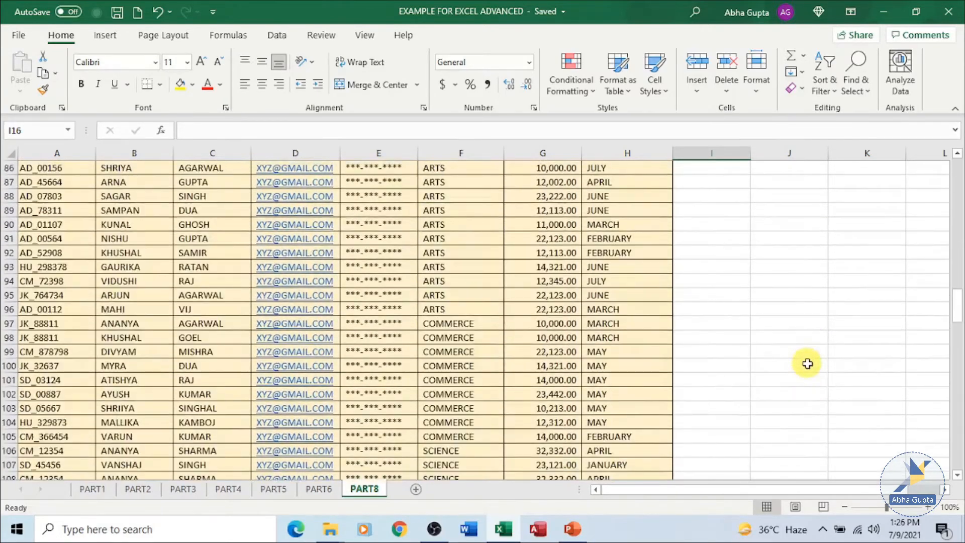
scroll(807, 363, up, 20)
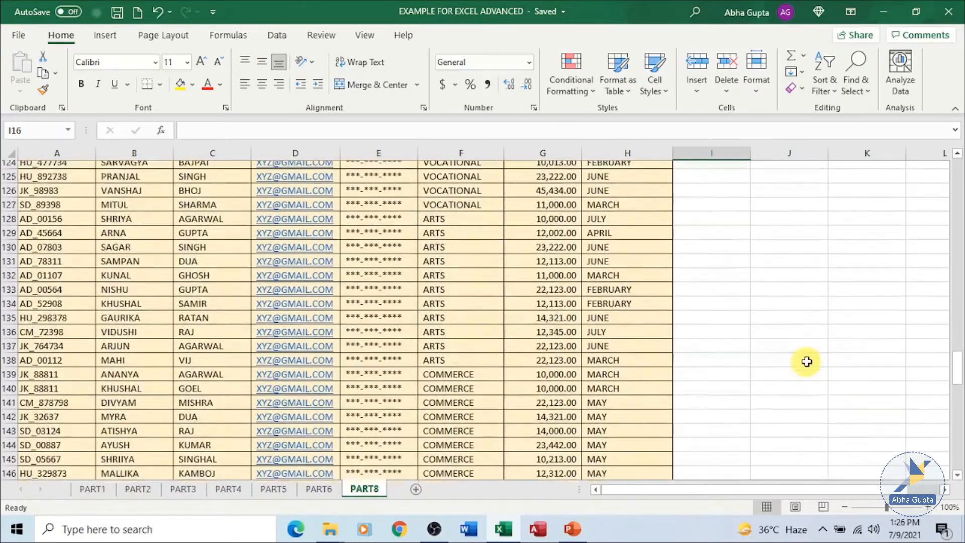
scroll(803, 351, up, 17)
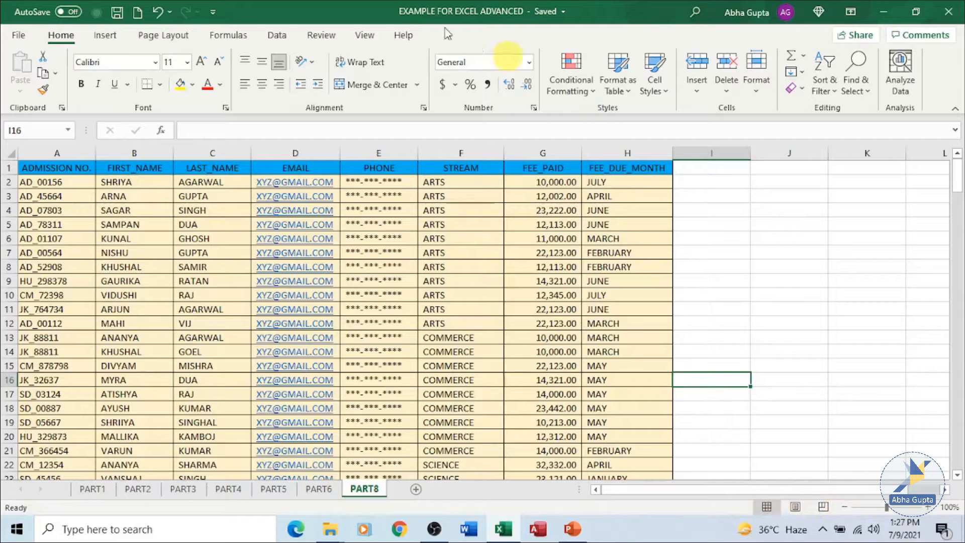
Show the PART8 sheet in Page Break Preview and examine how the records are divided into pages.
click(366, 37)
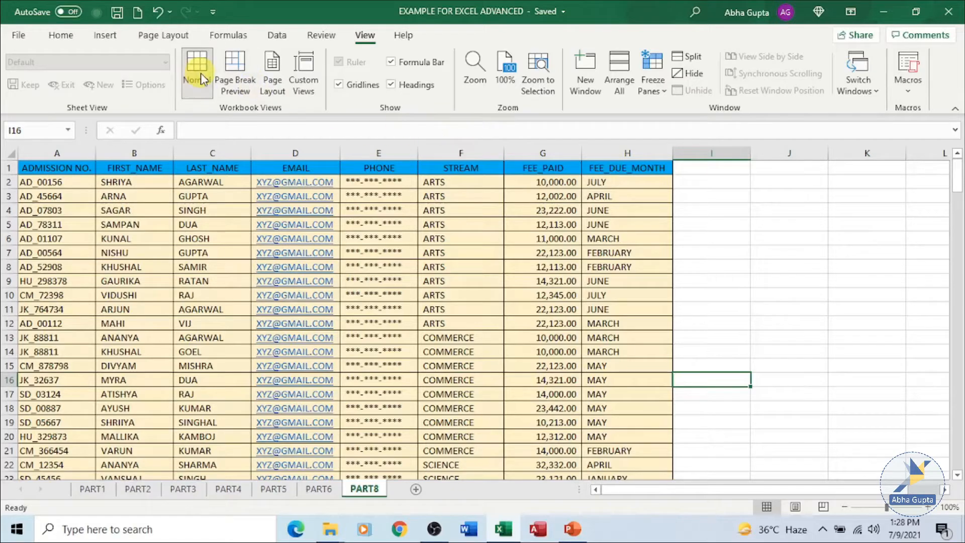
click(234, 65)
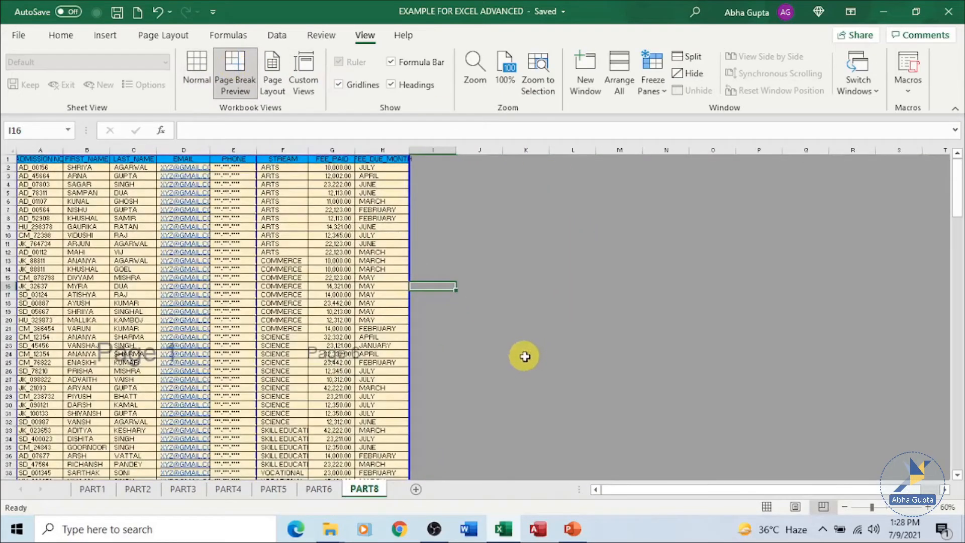
scroll(521, 356, down, 5)
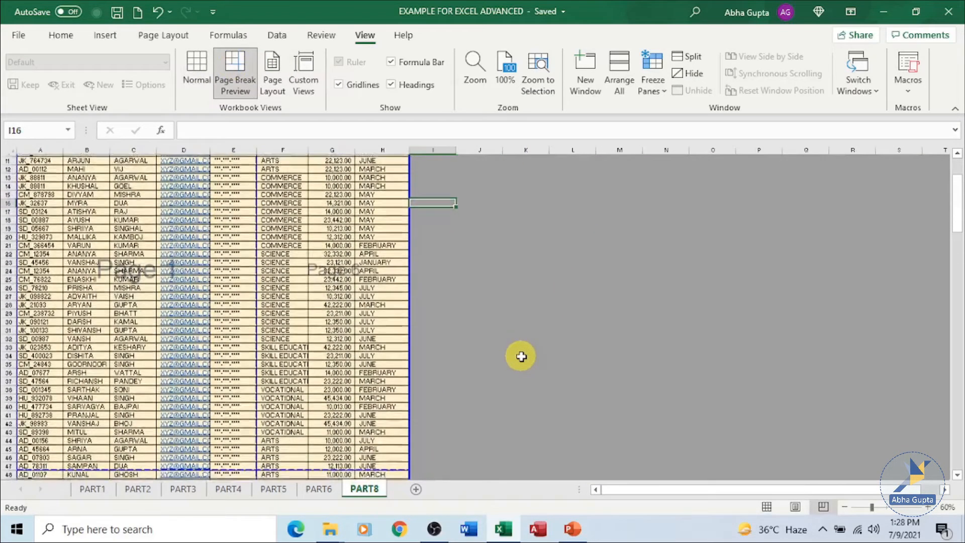
scroll(521, 356, up, 3)
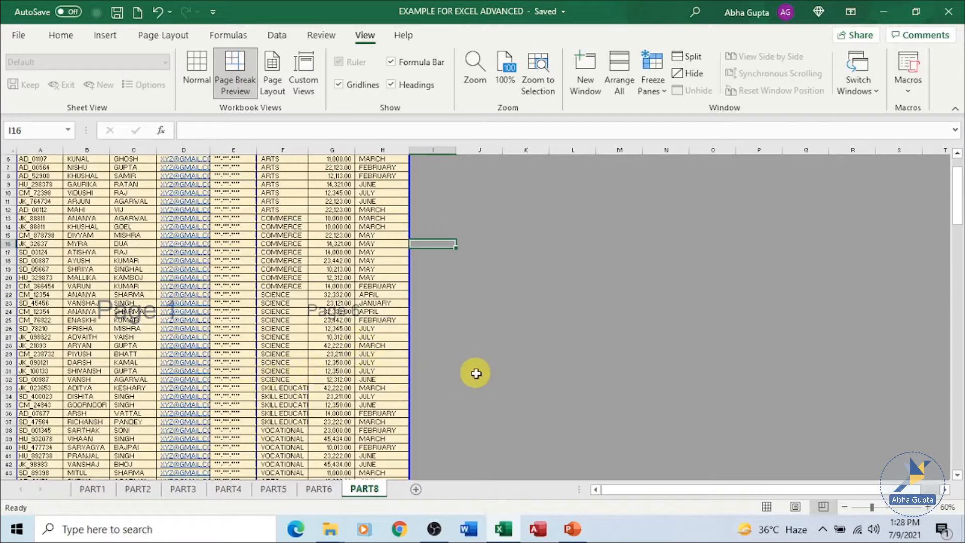
scroll(521, 343, down, 6)
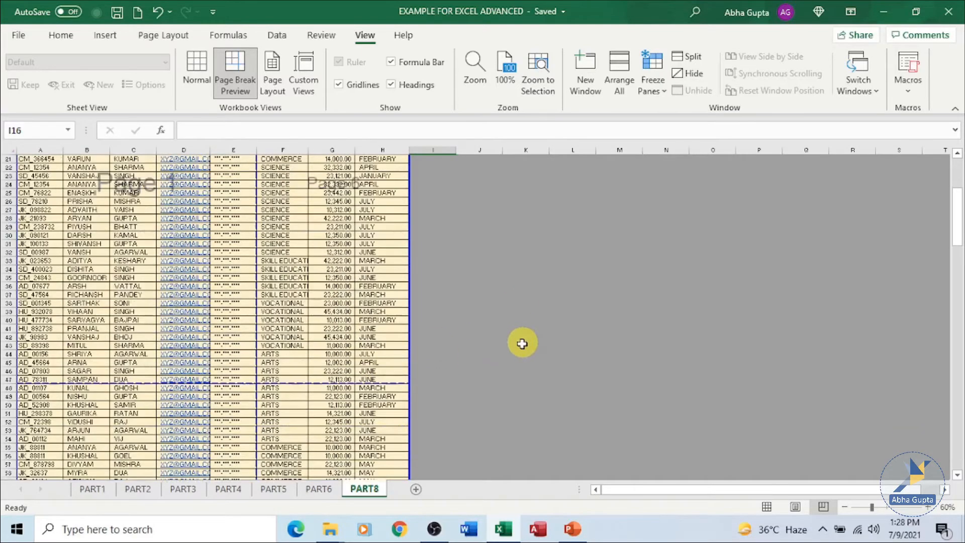
scroll(521, 343, down, 7)
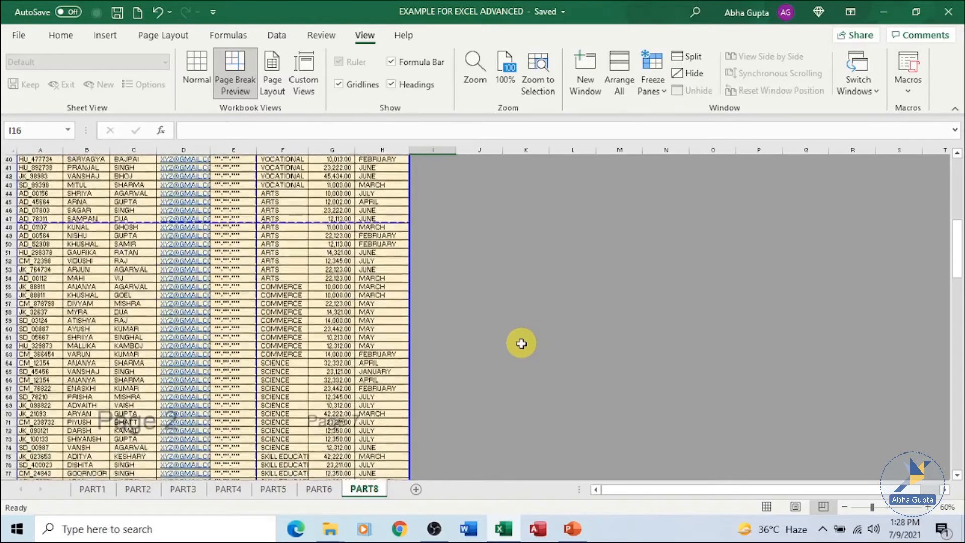
scroll(521, 344, up, 3)
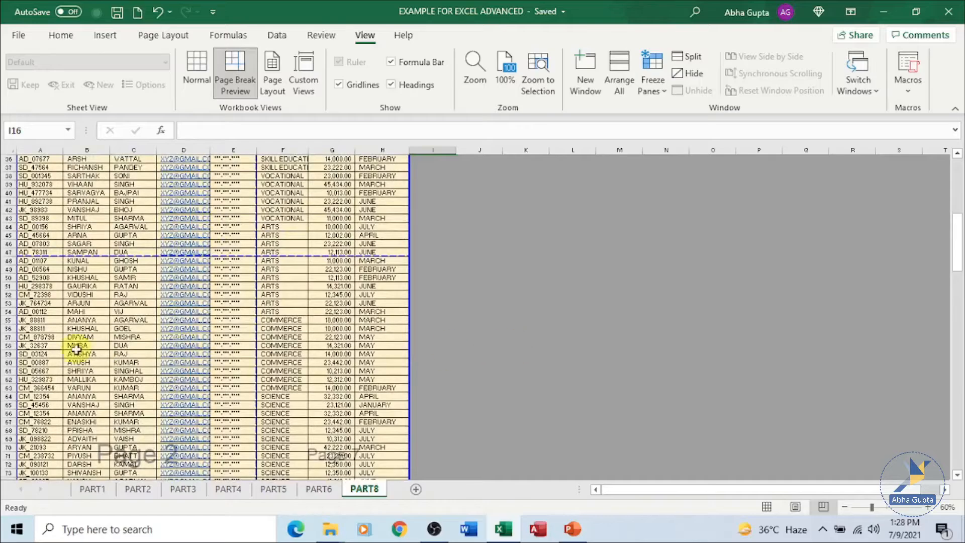
scroll(126, 398, down, 2)
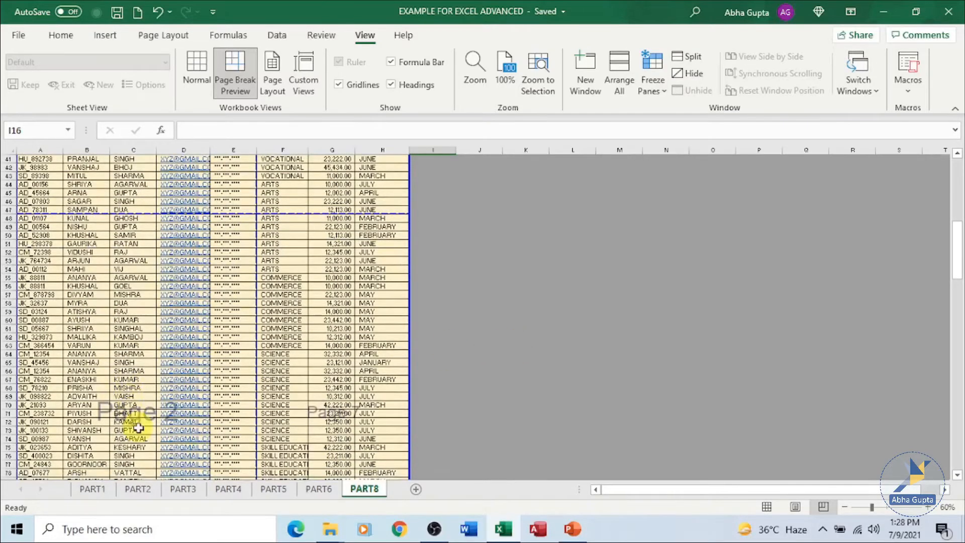
scroll(140, 426, down, 19)
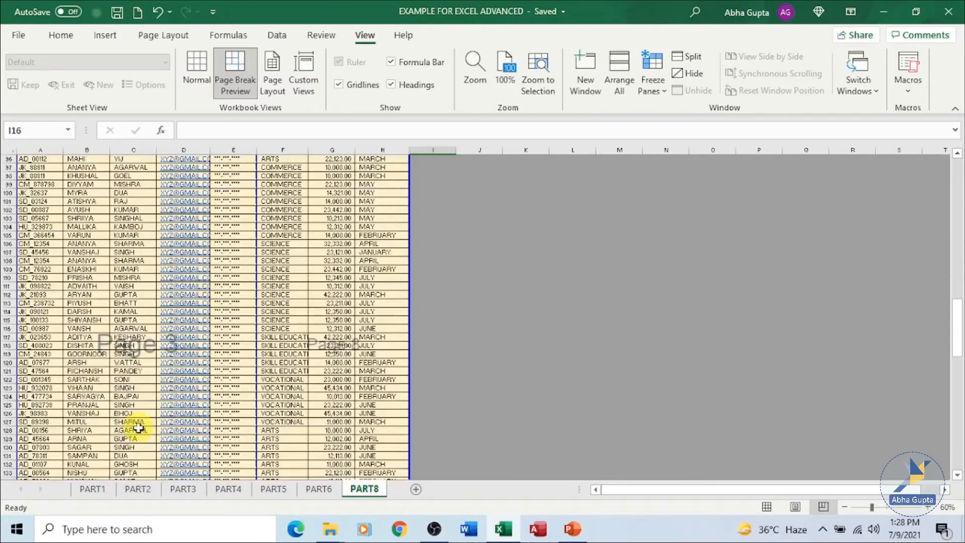
scroll(139, 427, down, 17)
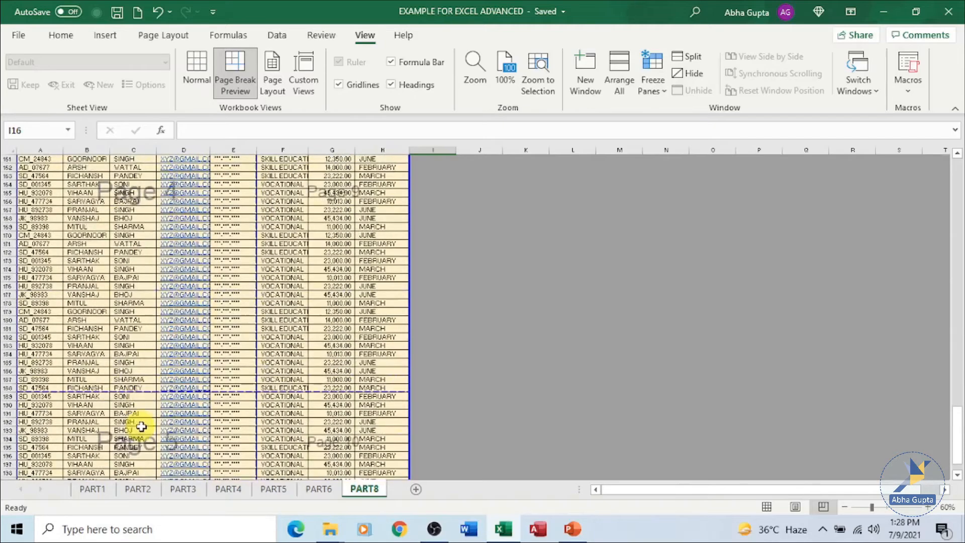
scroll(394, 344, up, 17)
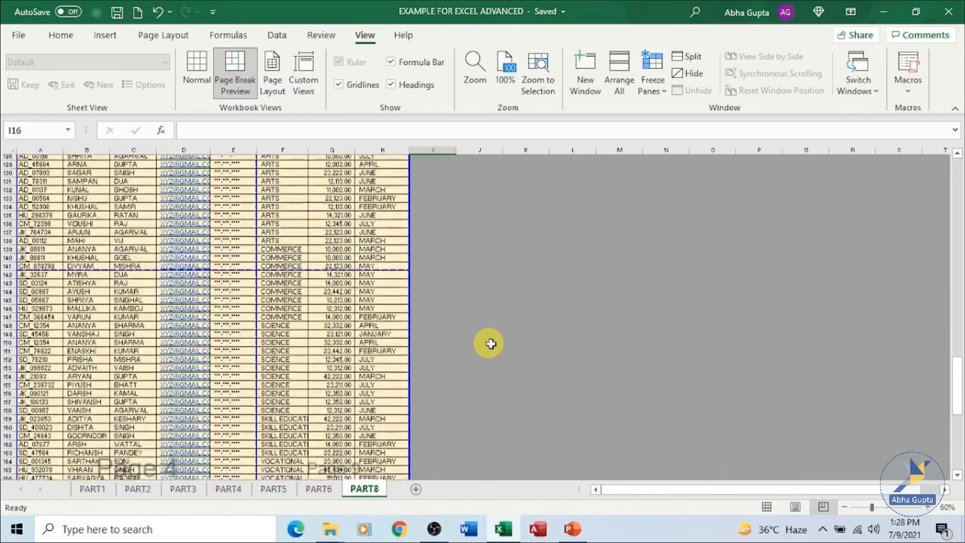
scroll(493, 341, up, 18)
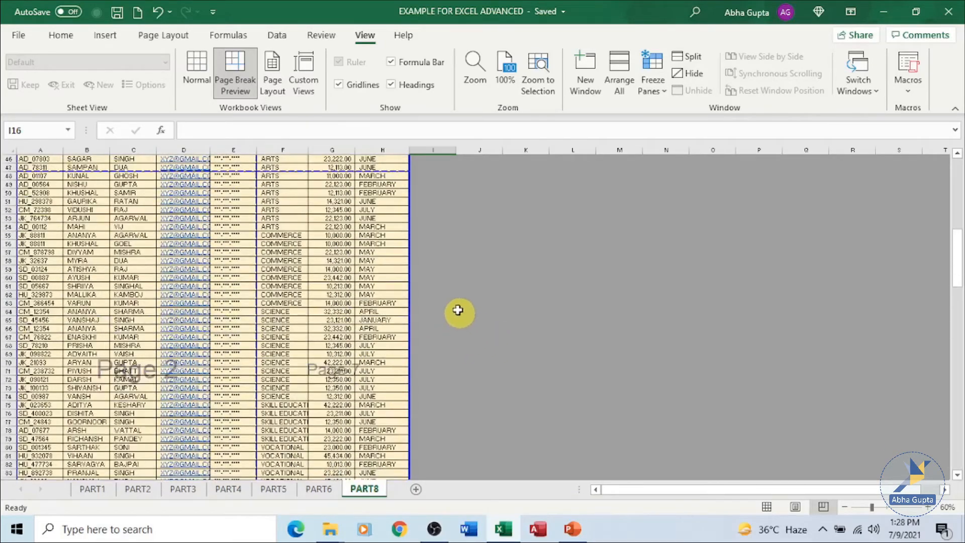
scroll(442, 397, down, 10)
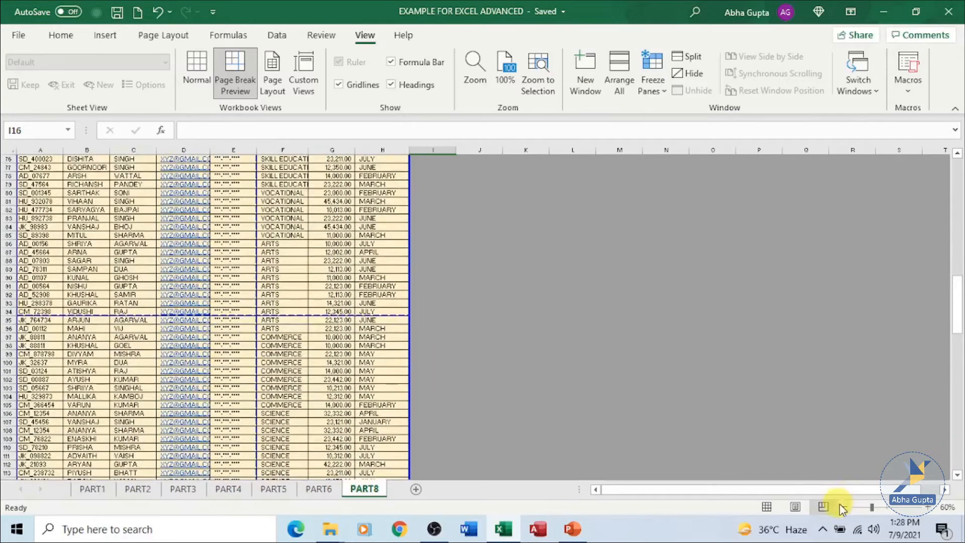
Zoom the page break preview out to 33% and back in to 89% to examine the page boundaries.
click(862, 508)
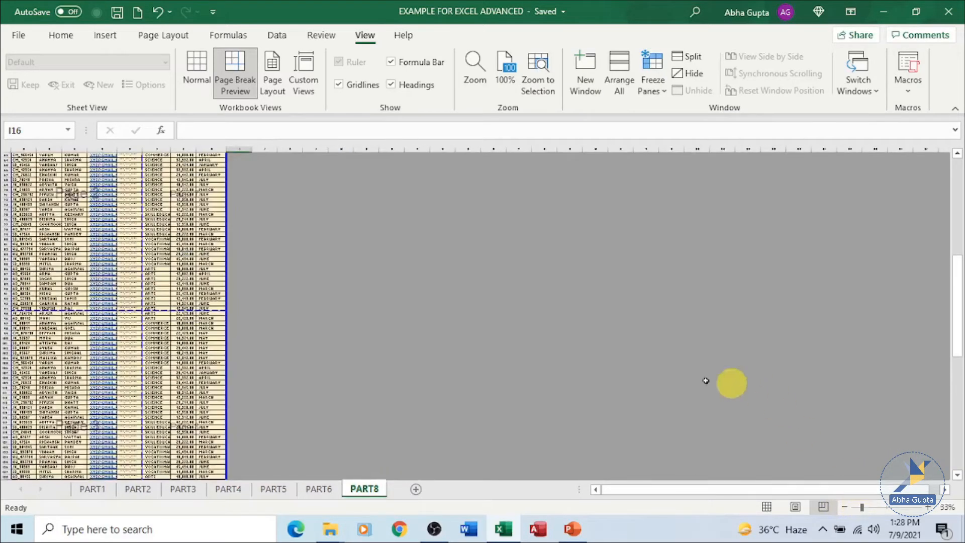
scroll(769, 375, up, 20)
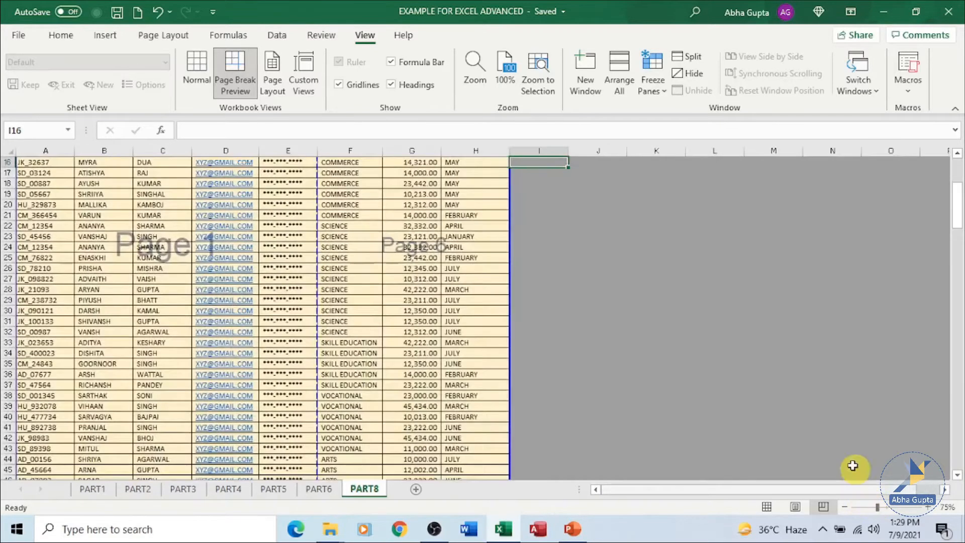
click(885, 510)
scroll(824, 360, up, 5)
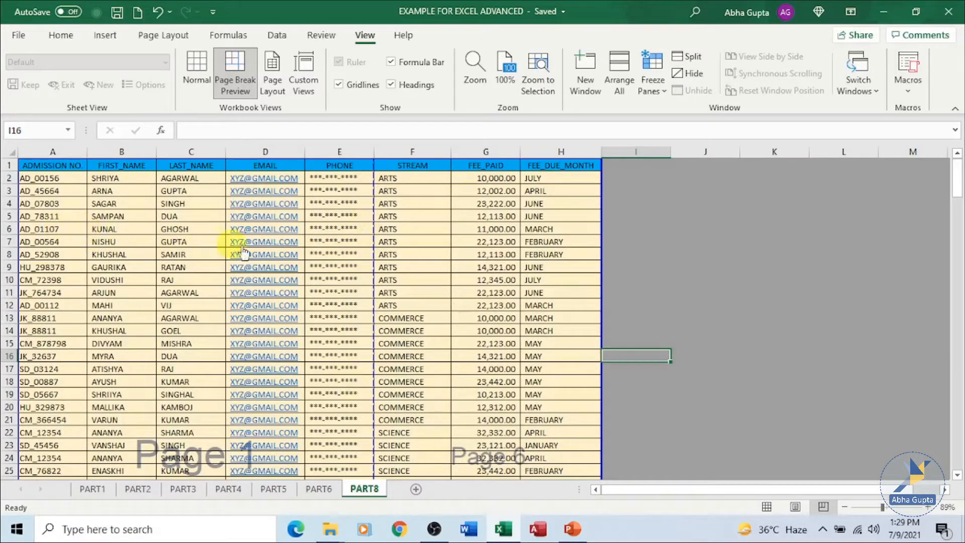
scroll(375, 363, down, 10)
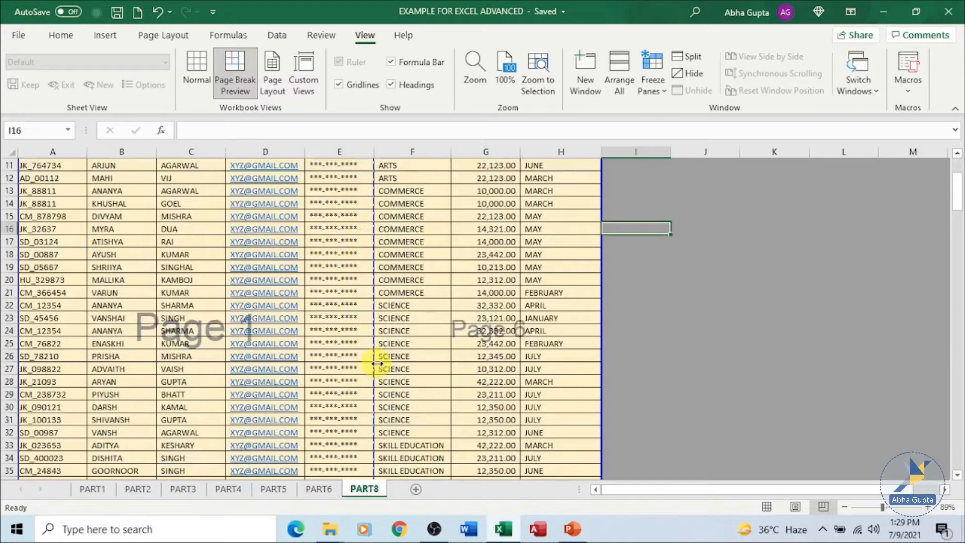
scroll(442, 346, up, 8)
scroll(444, 346, up, 2)
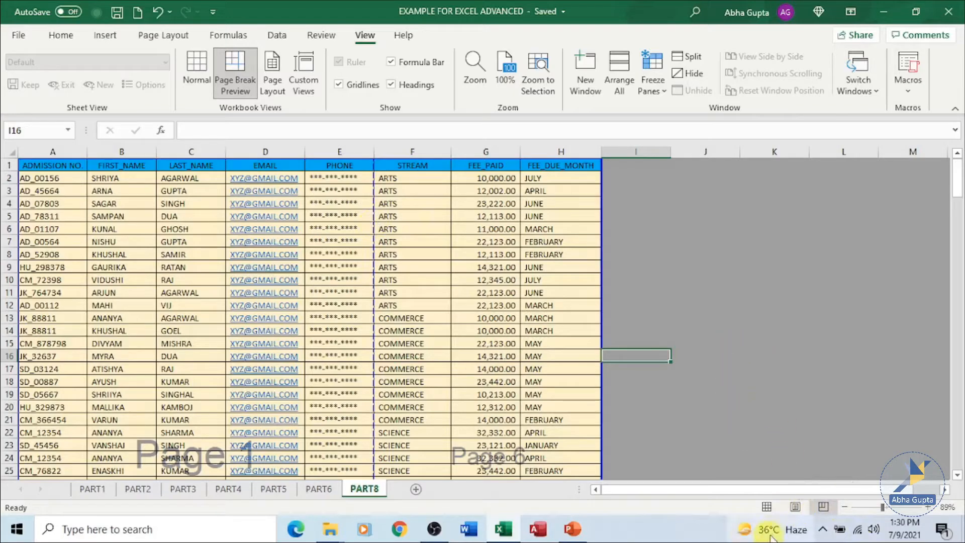
Compare how the sheet is displayed in the Normal, Page Layout and Page Break Preview views.
click(766, 508)
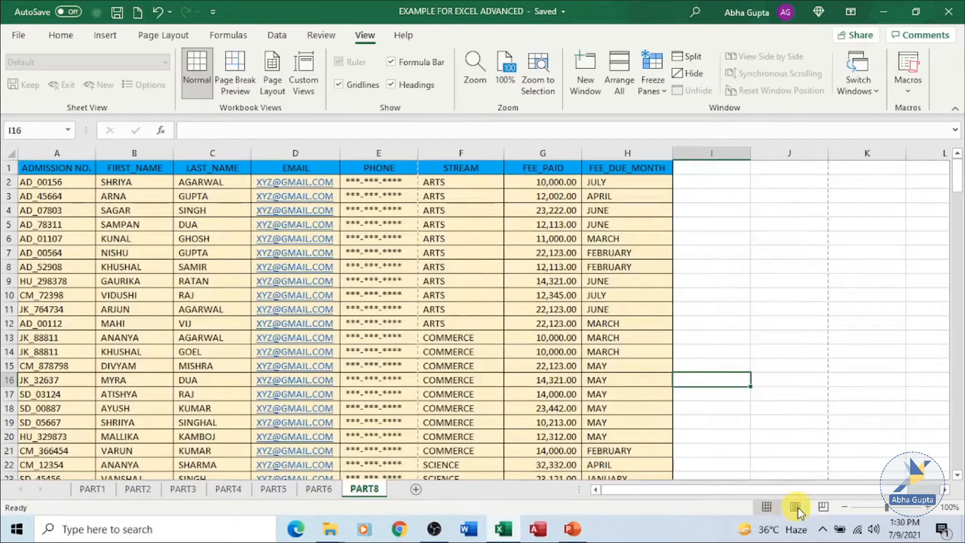
click(797, 509)
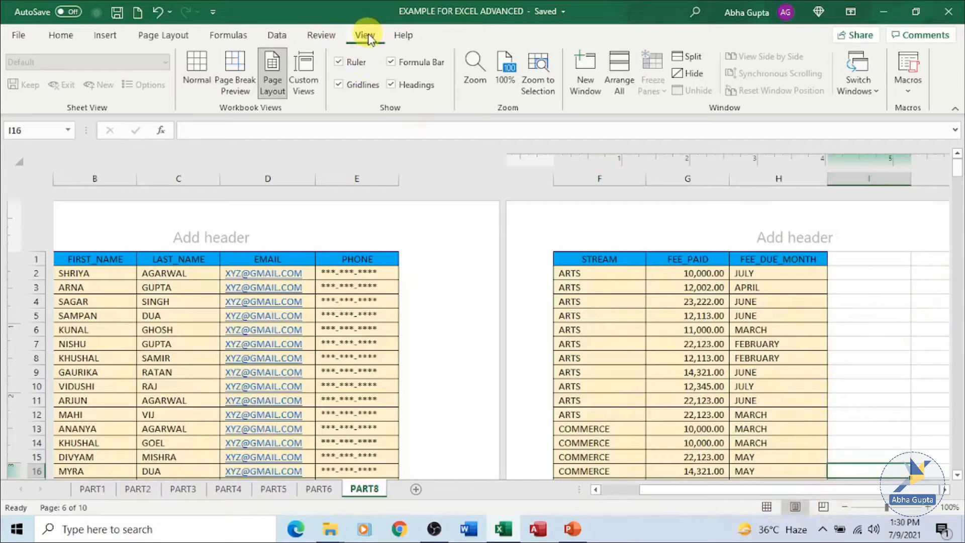
click(197, 73)
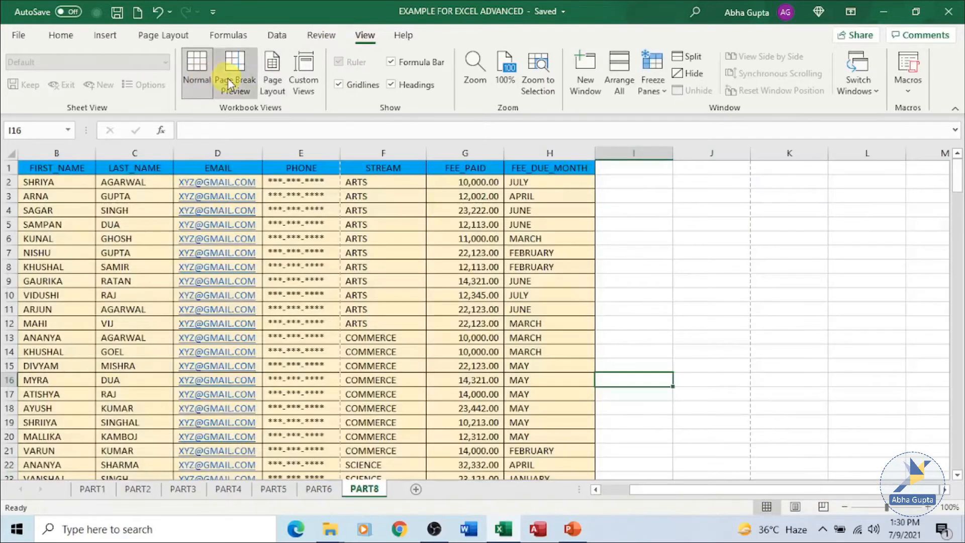
click(229, 78)
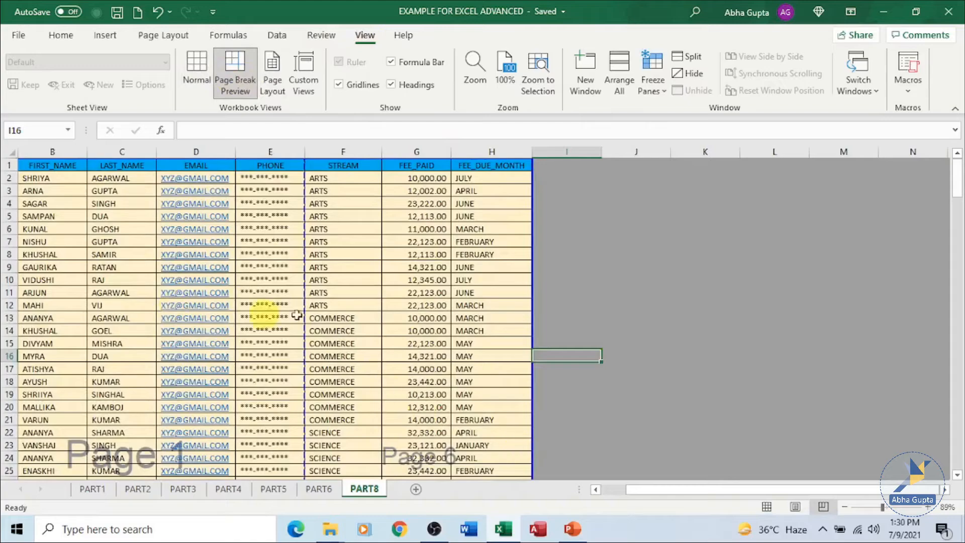
scroll(576, 324, down, 2)
scroll(575, 323, up, 2)
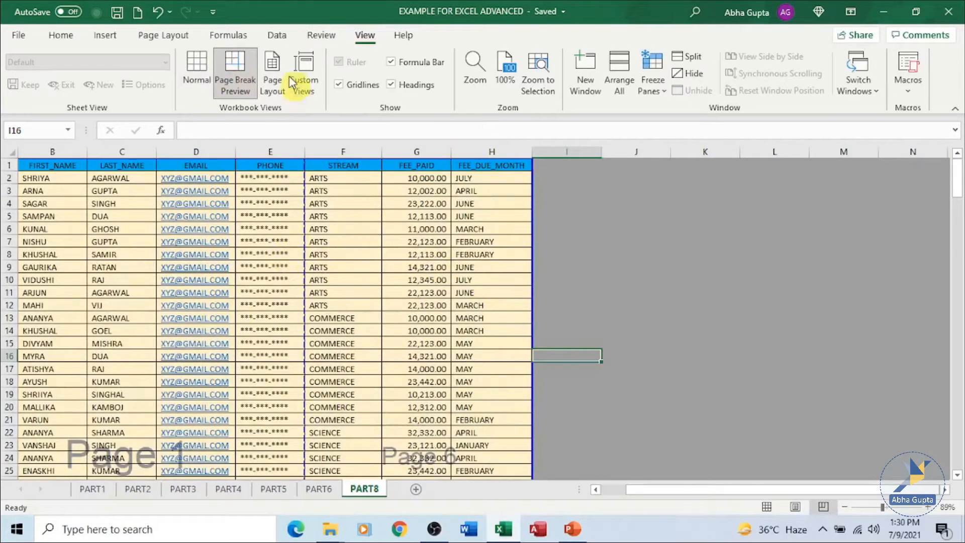
Show the sheet in Page Layout view and examine its pages with their header and footer areas.
click(272, 75)
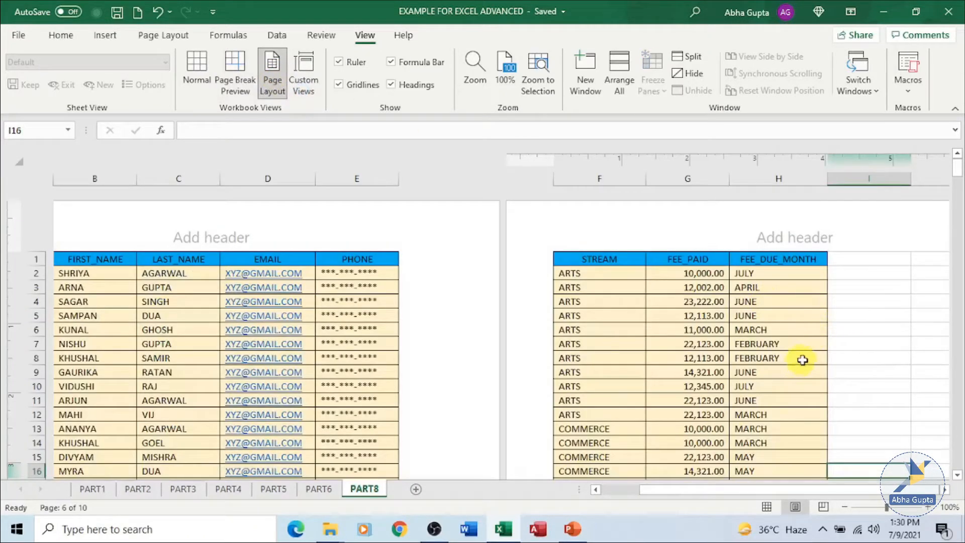
scroll(913, 340, down, 5)
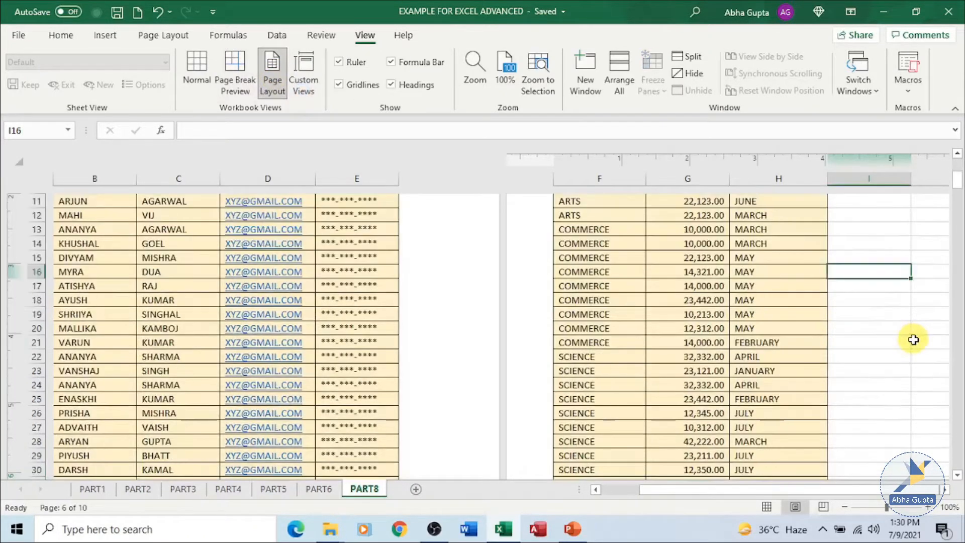
scroll(913, 340, down, 10)
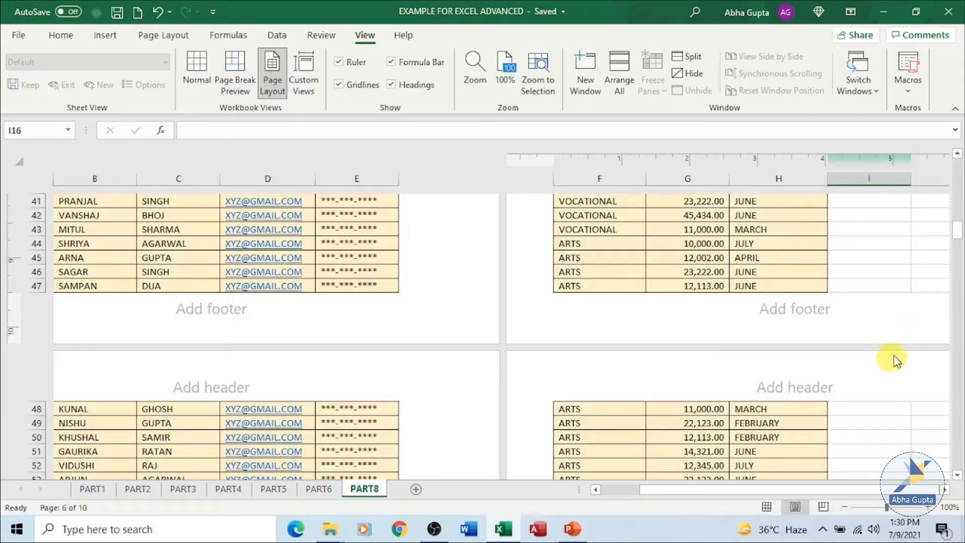
scroll(902, 337, up, 15)
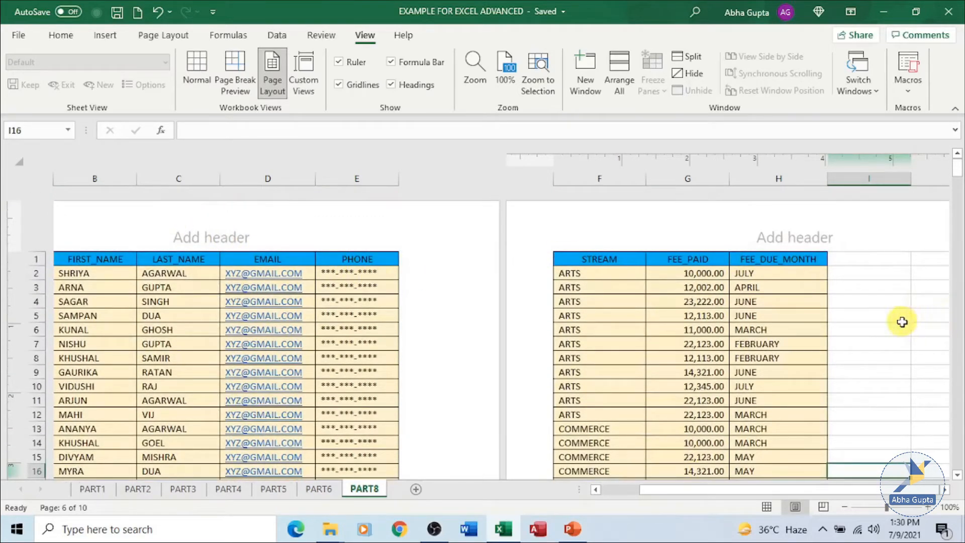
scroll(899, 319, down, 13)
scroll(876, 379, down, 6)
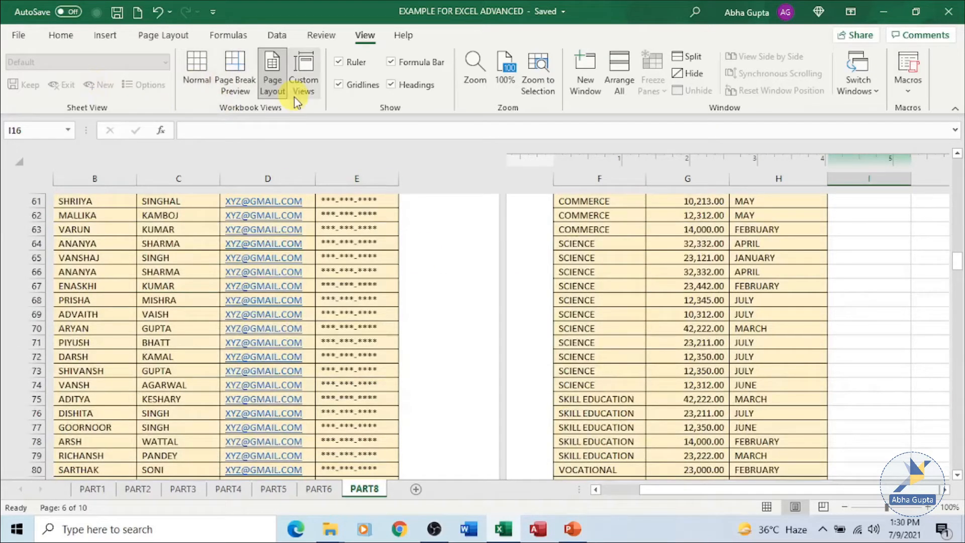
Check the list of saved custom views without adding one, and return the sheet to Normal view.
click(301, 83)
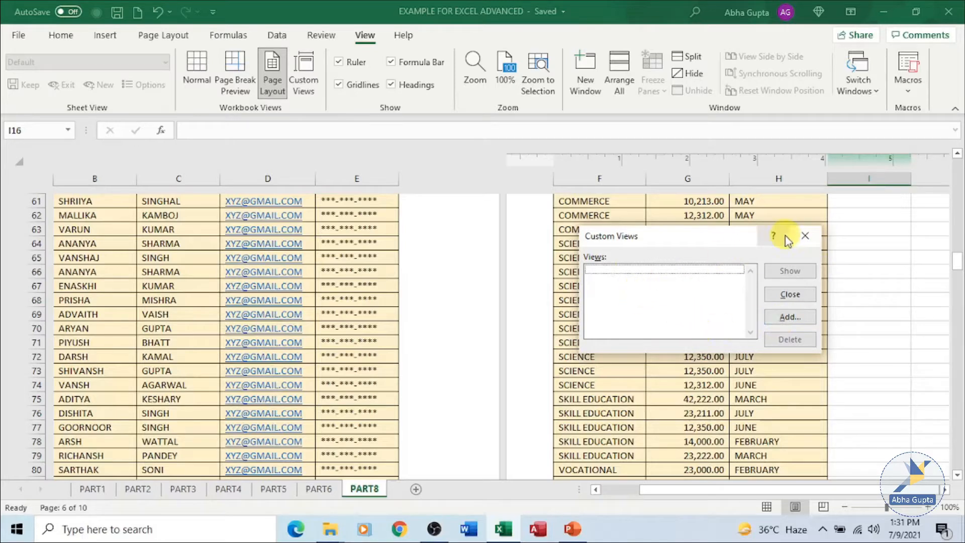
click(805, 236)
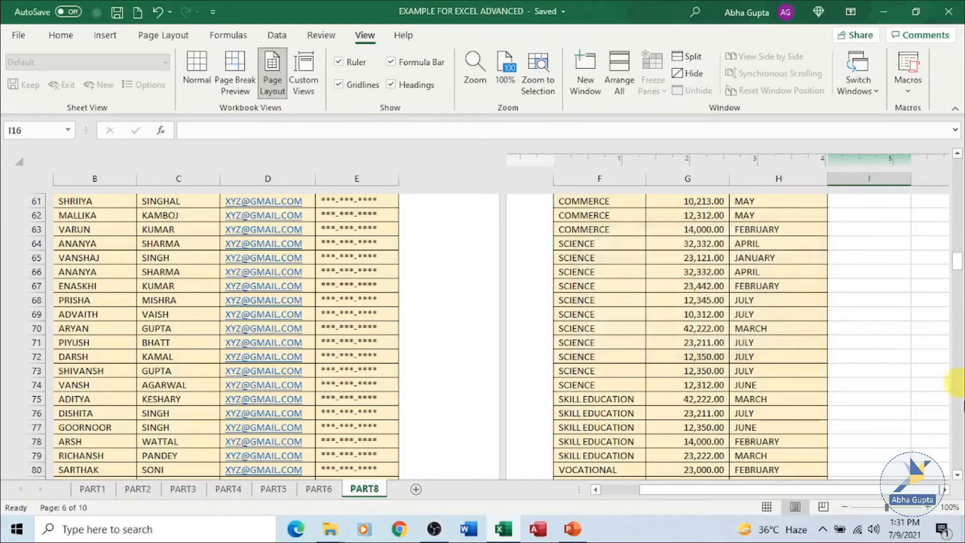
click(766, 506)
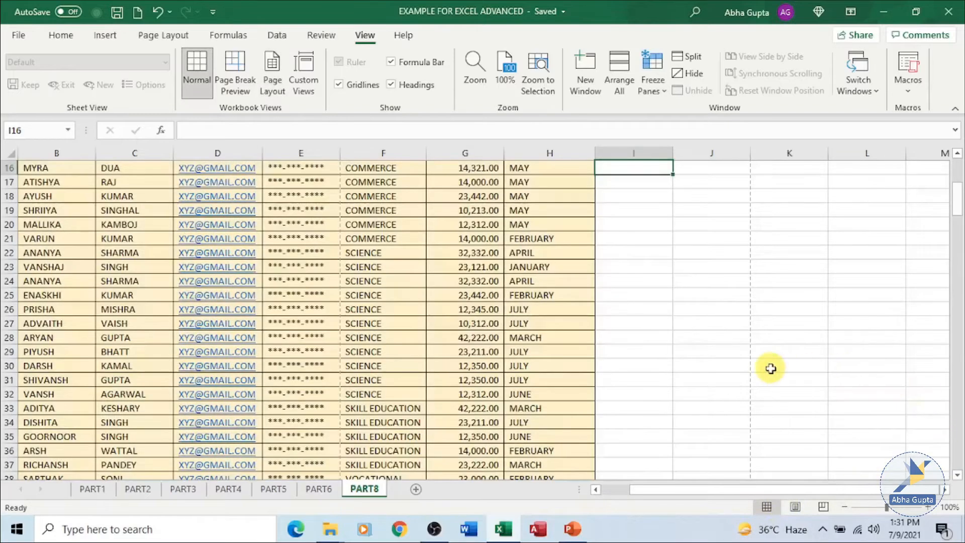
scroll(771, 365, up, 2)
scroll(771, 365, up, 4)
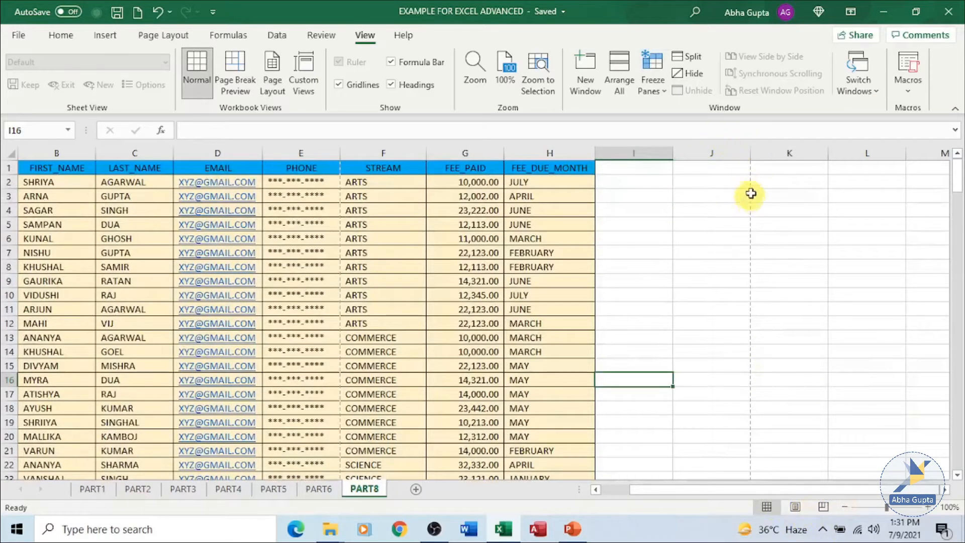
Look through the student fee rows in Normal view down to the repeated records and return to the header row.
scroll(752, 356, down, 20)
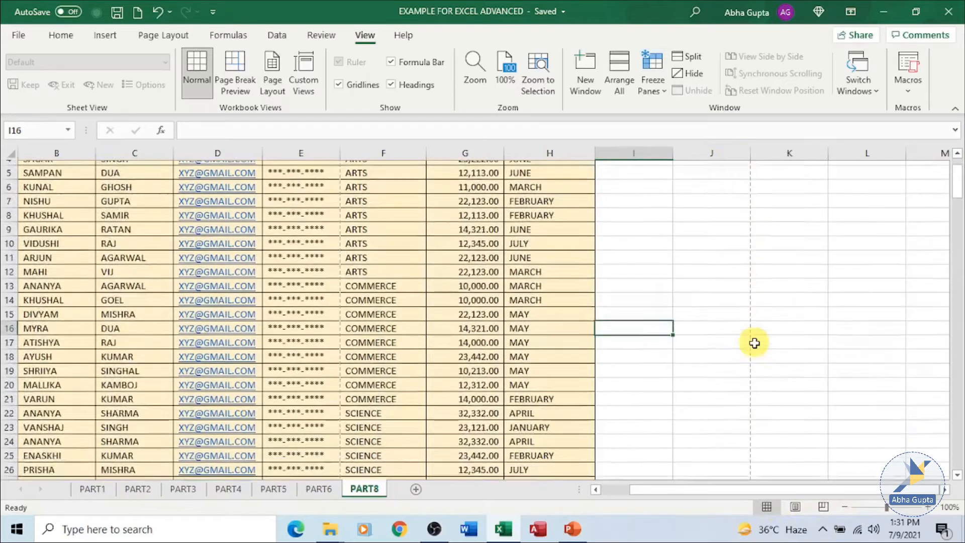
scroll(752, 348, down, 10)
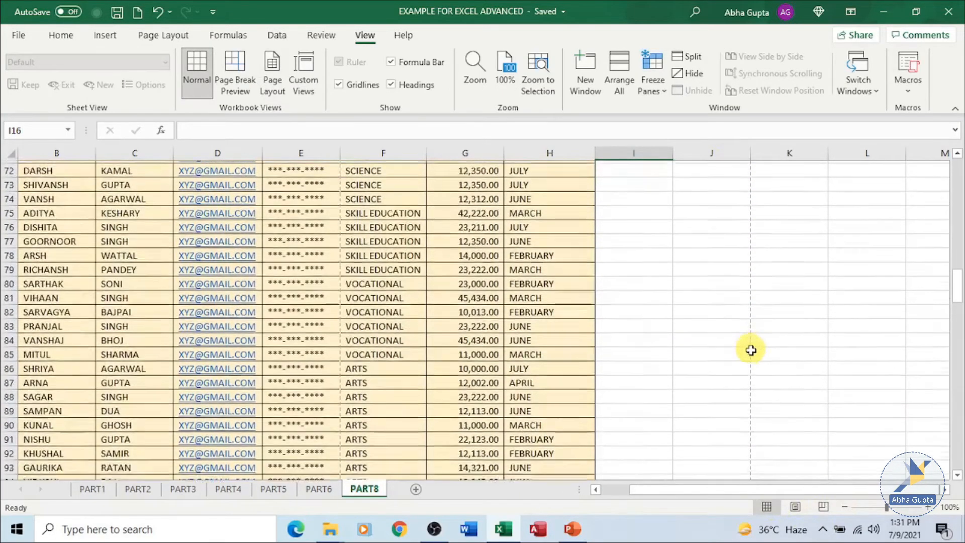
scroll(759, 332, up, 20)
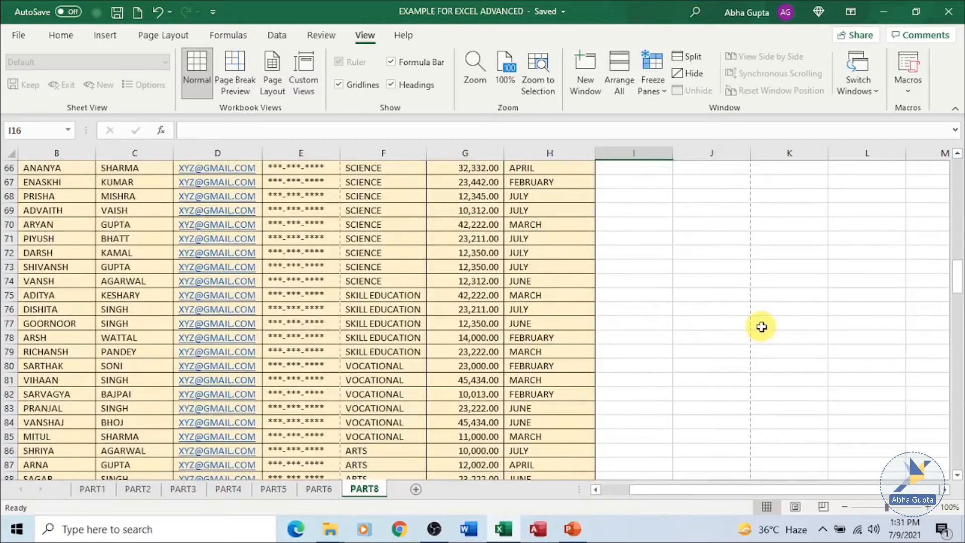
scroll(762, 324, up, 9)
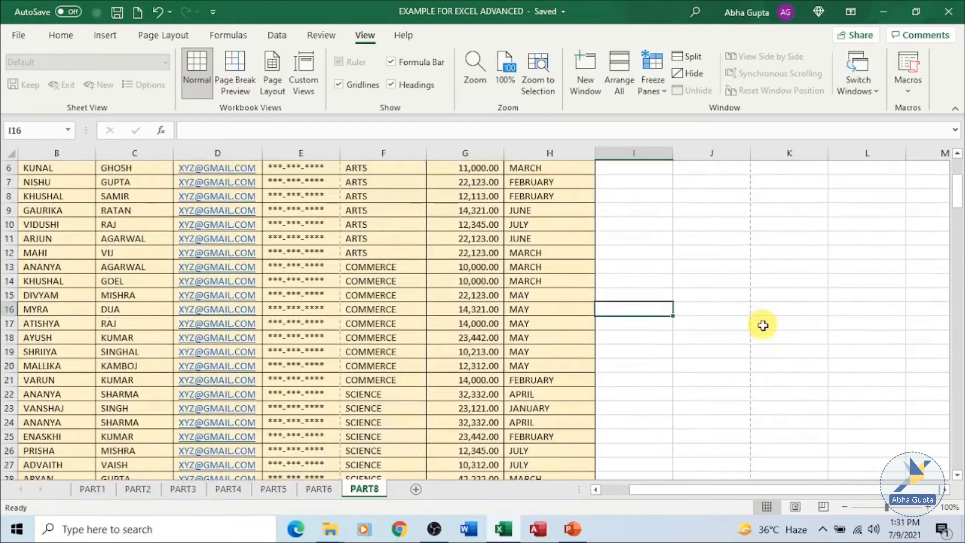
scroll(762, 327, up, 2)
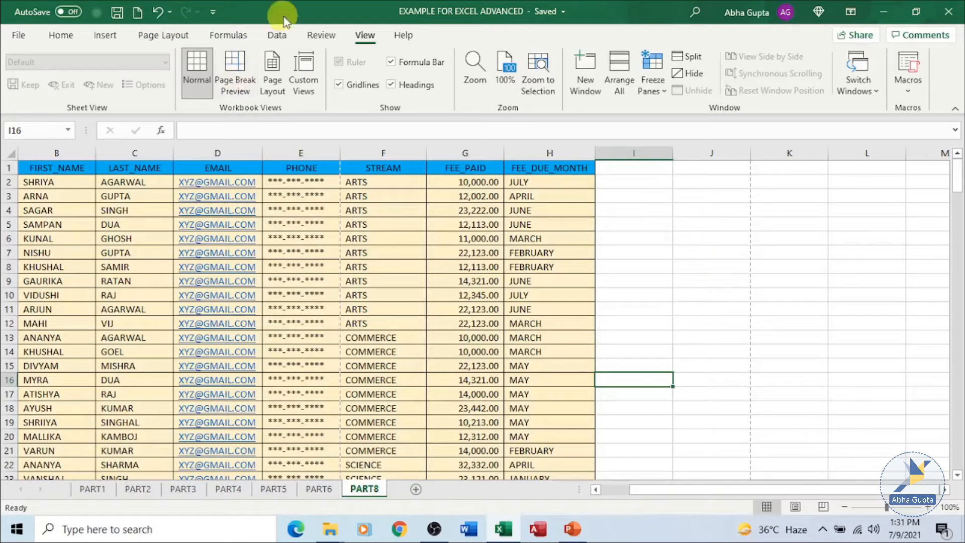
Review the paper size, print area and page break options and the Page Setup dialog without changing any setting.
click(166, 37)
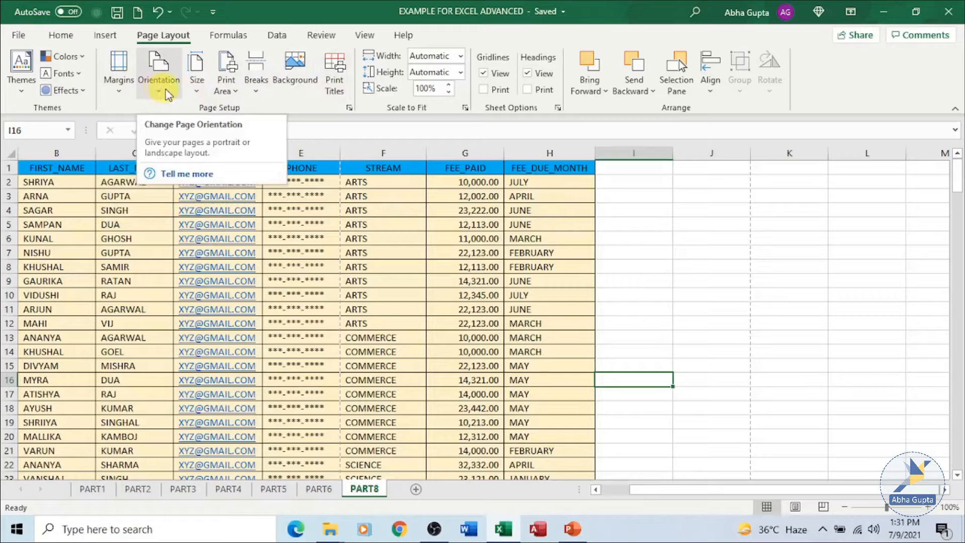
click(200, 92)
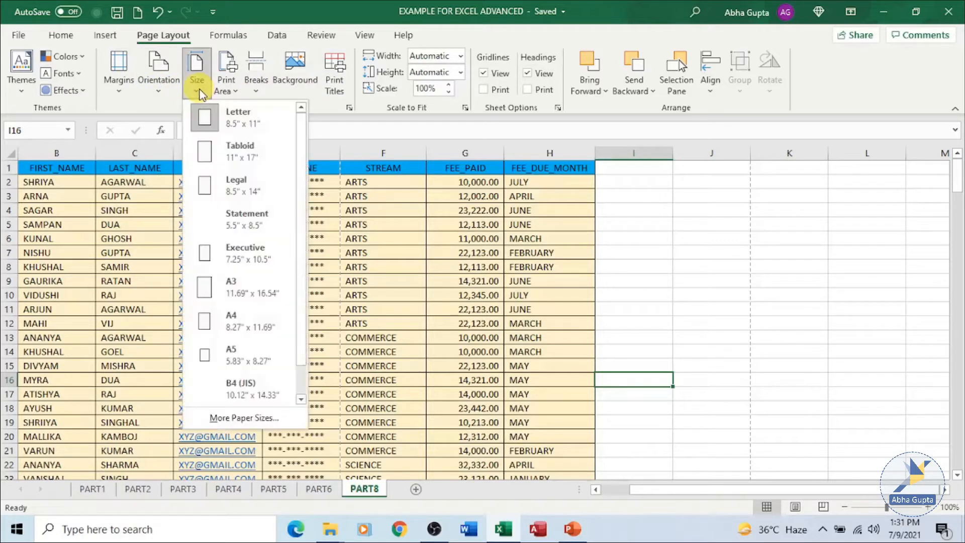
click(227, 93)
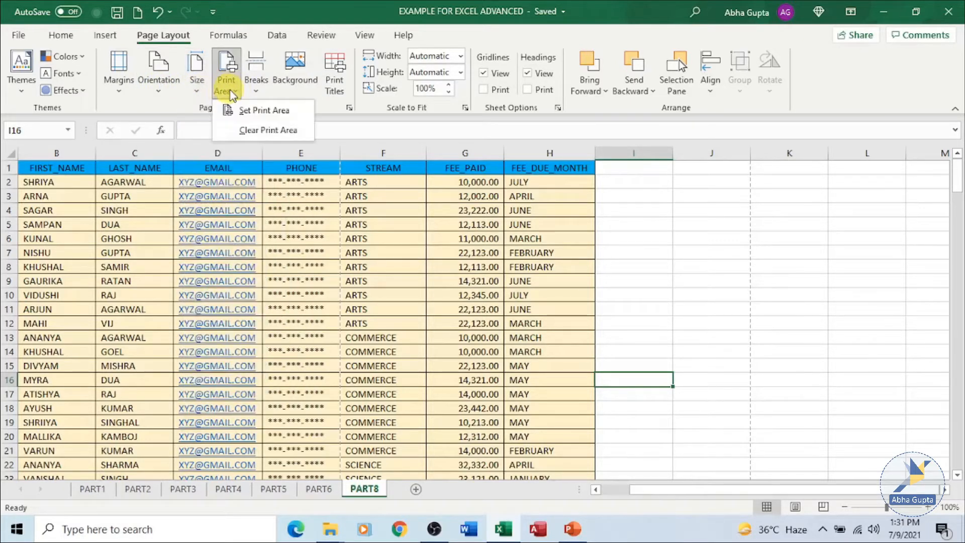
click(355, 126)
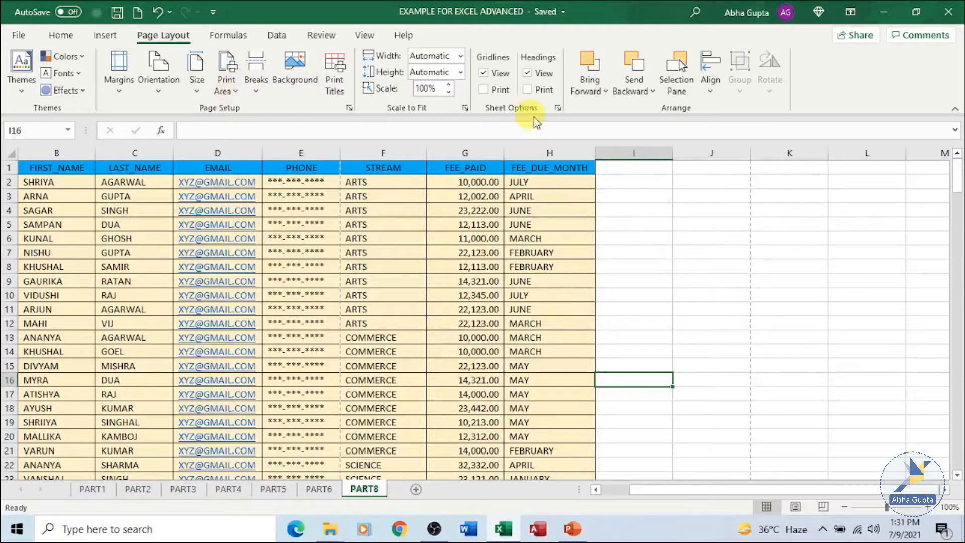
click(259, 82)
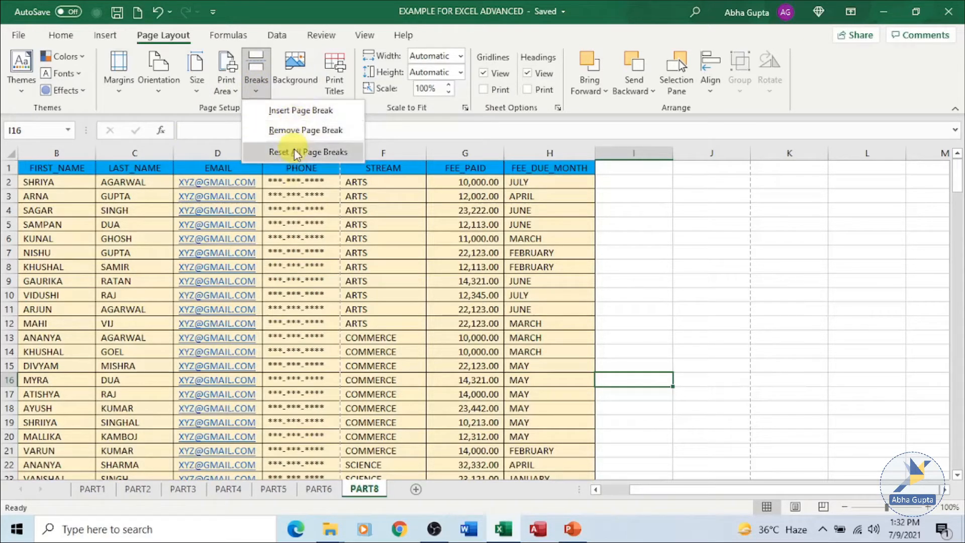
click(653, 201)
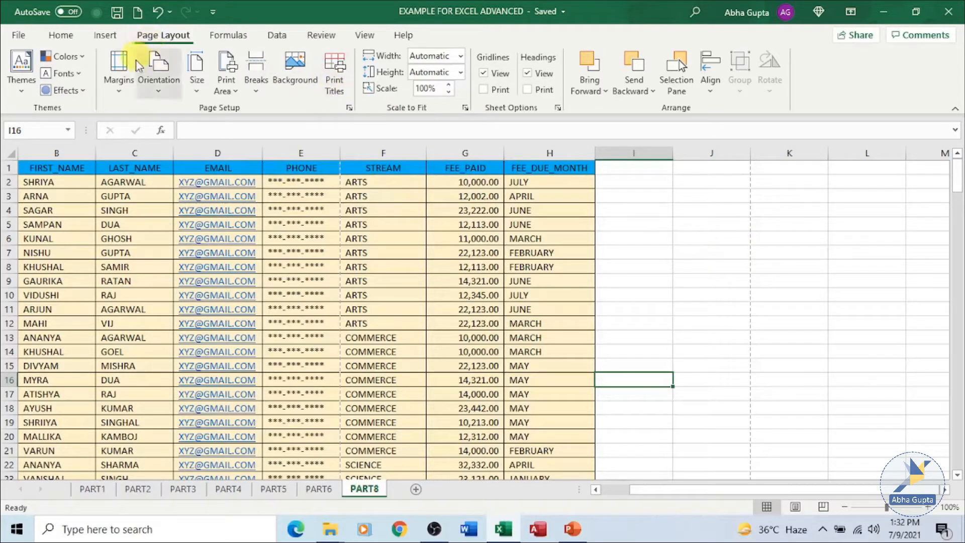
click(348, 108)
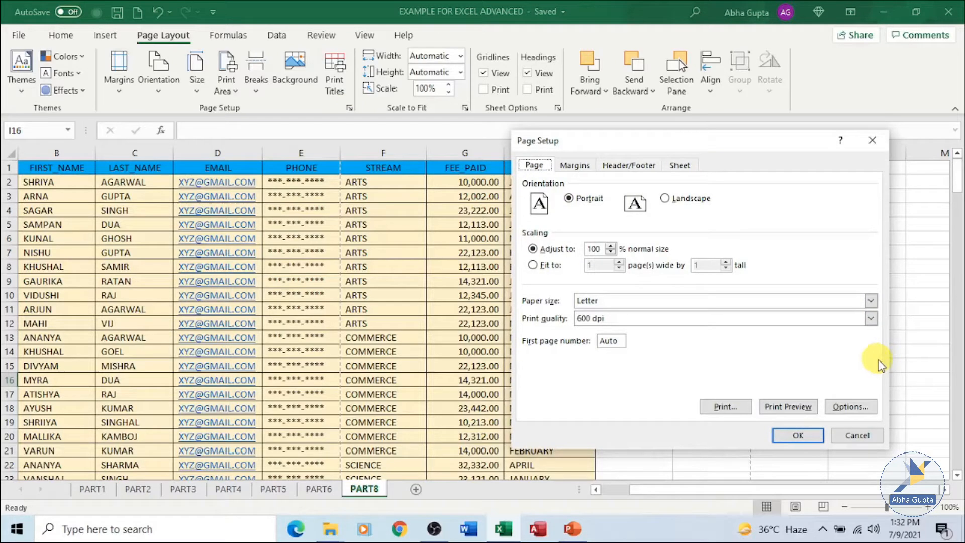
click(867, 438)
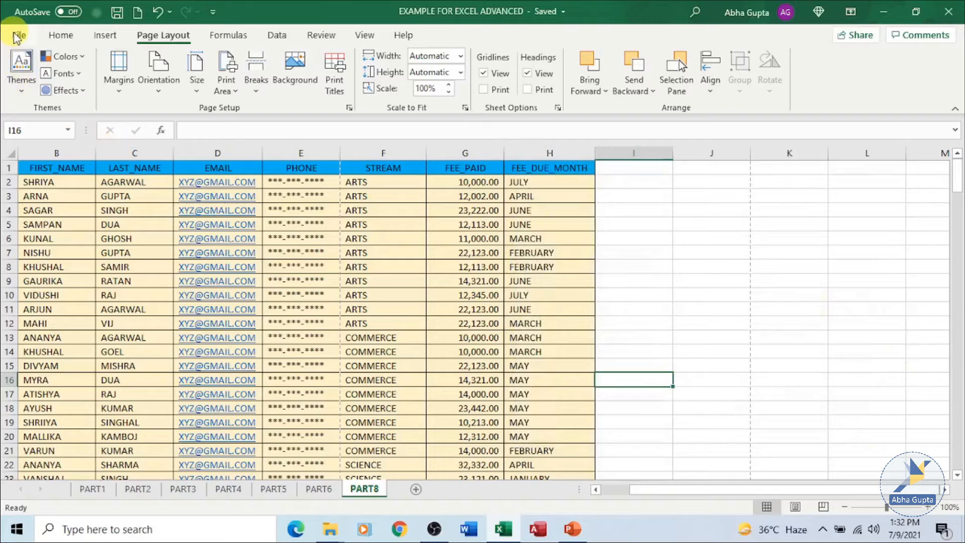
Show the print preview of the sheet and page forward to page 6 to examine how the columns are split.
click(18, 35)
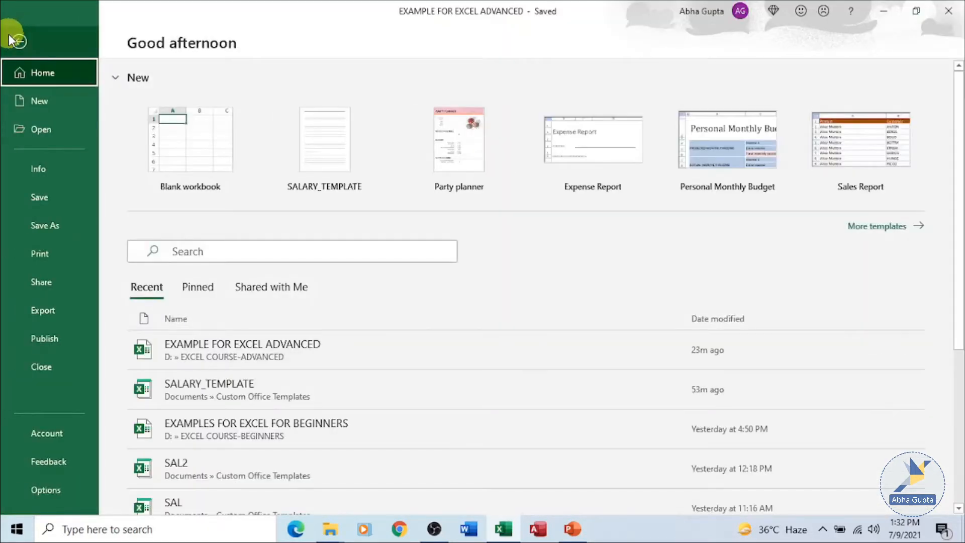
click(60, 253)
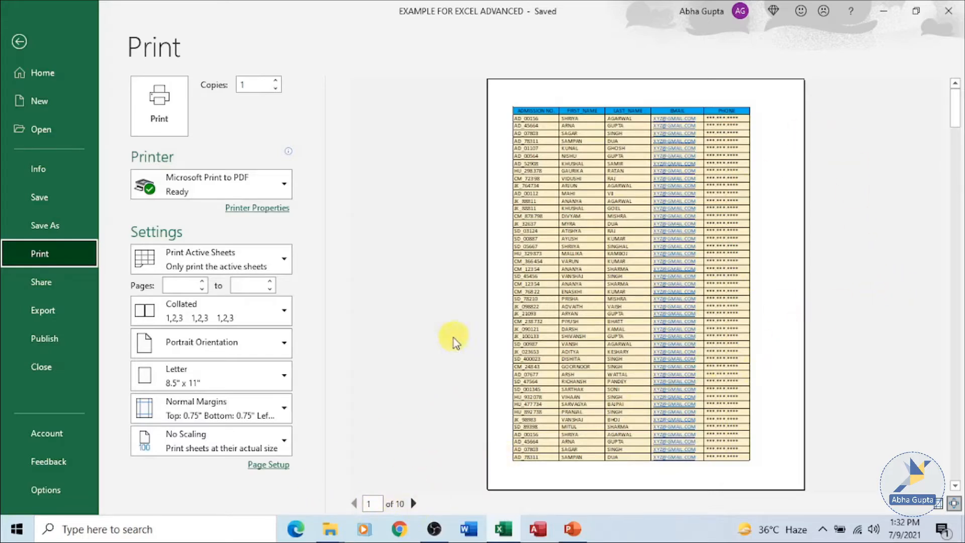
click(412, 504)
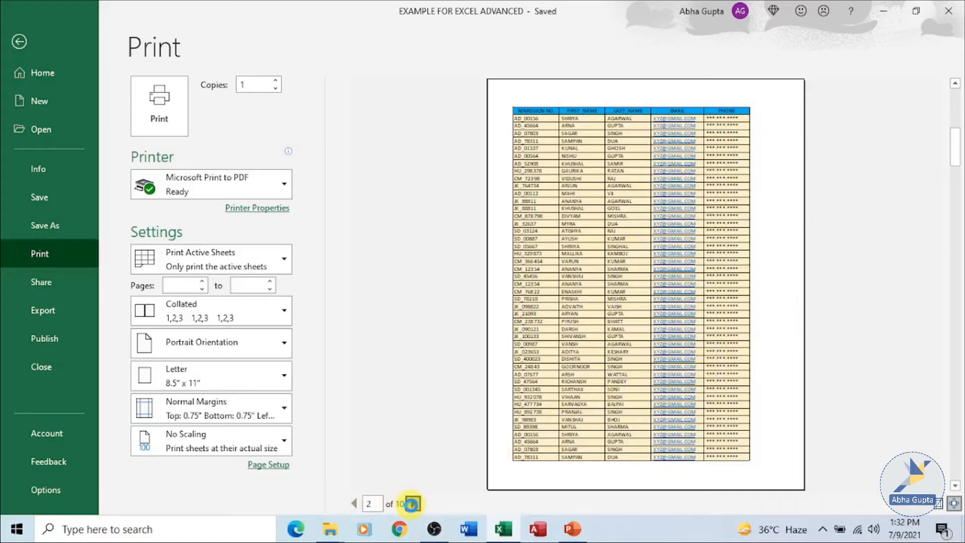
click(412, 503)
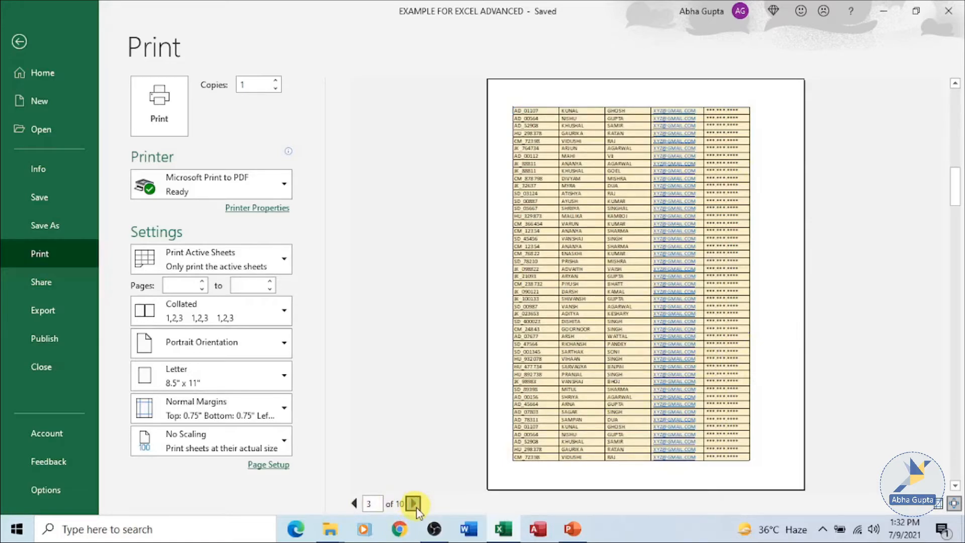
click(412, 503)
click(412, 503)
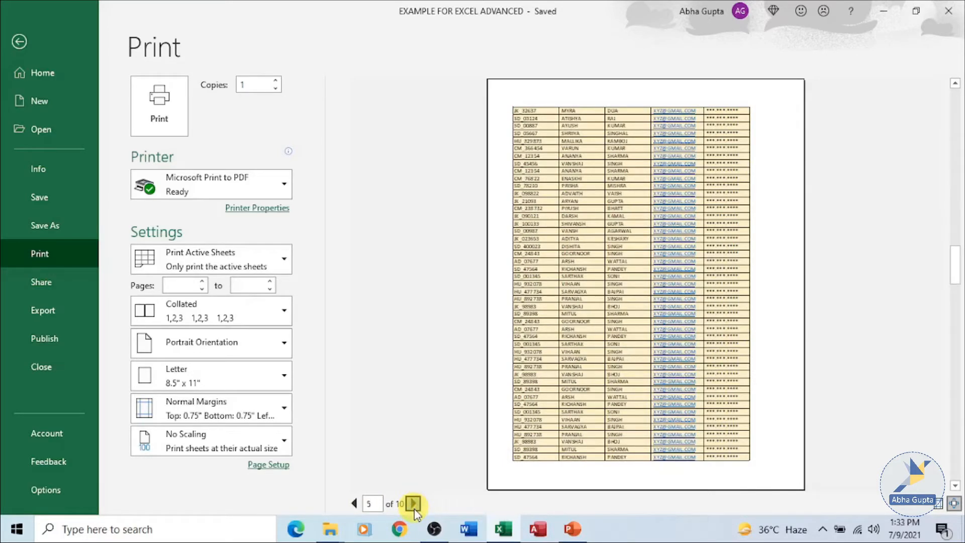
click(413, 504)
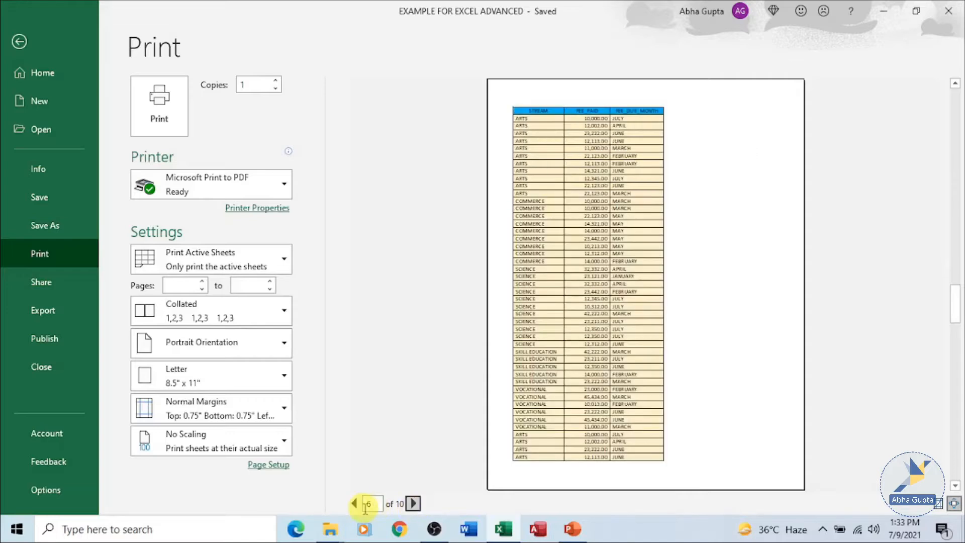
Page back through the print preview to page 1.
click(354, 503)
click(355, 505)
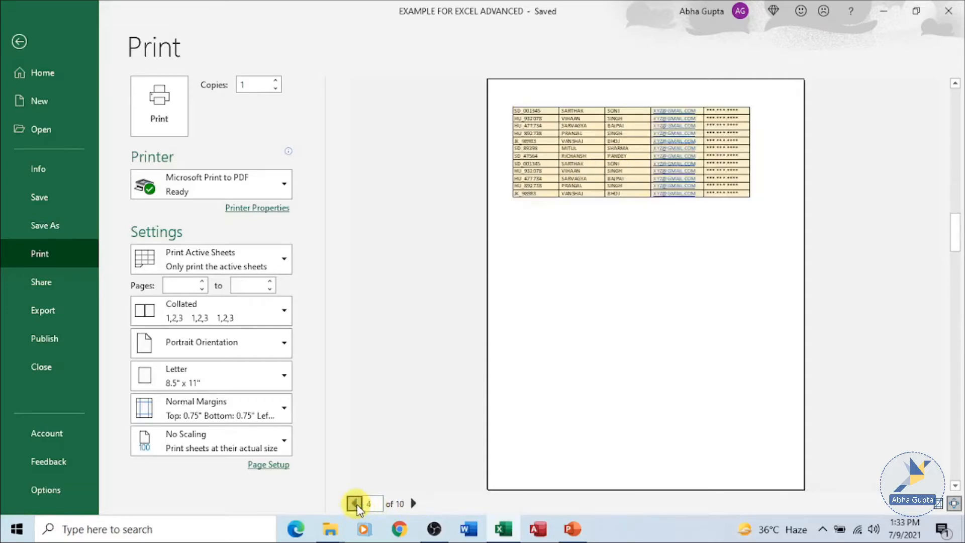
click(355, 504)
click(355, 504)
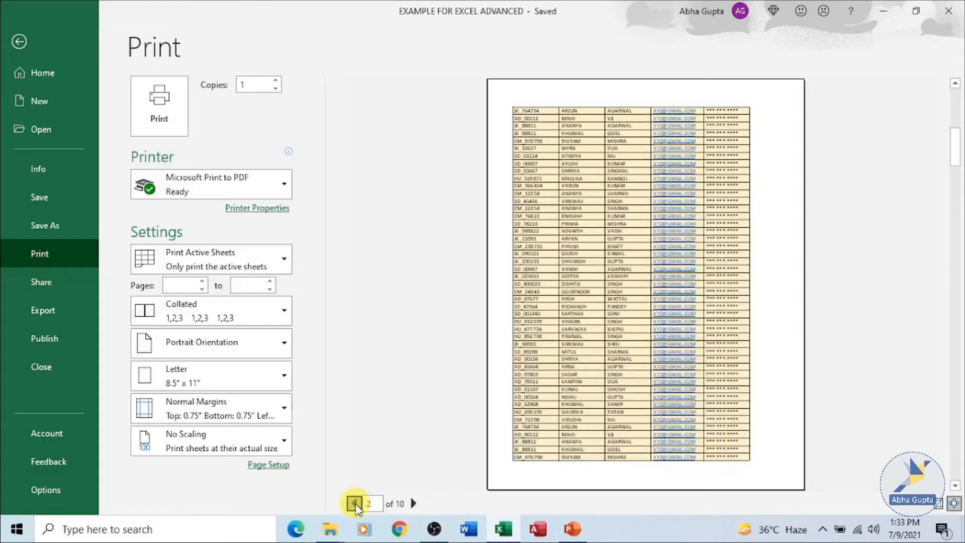
click(356, 504)
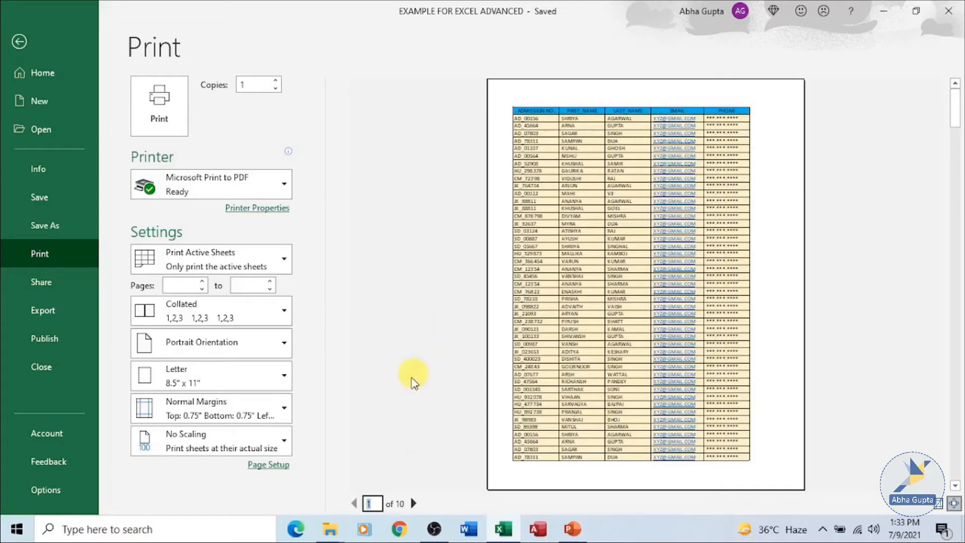
click(394, 285)
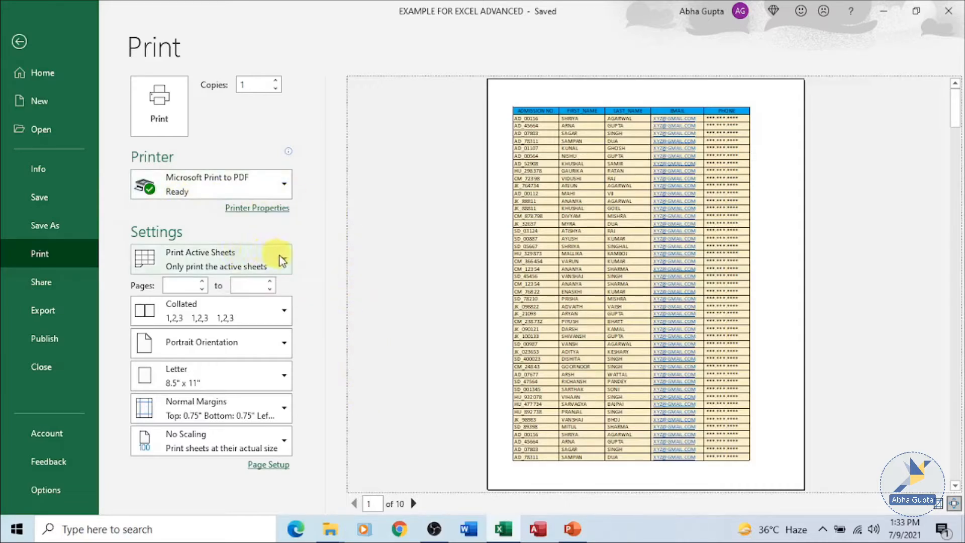
Examine the print range and collation choices, keeping Print Active Sheets and Collated.
click(284, 259)
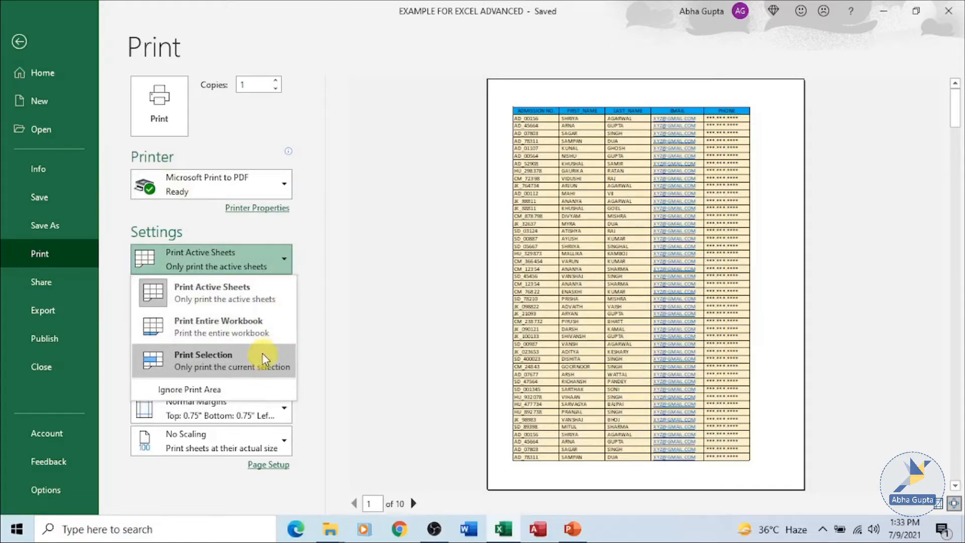
click(324, 269)
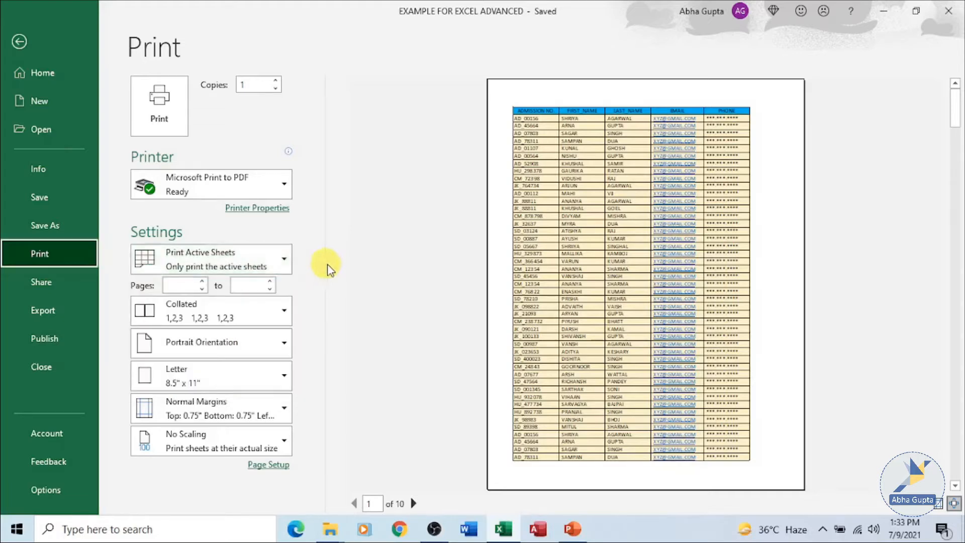
click(283, 262)
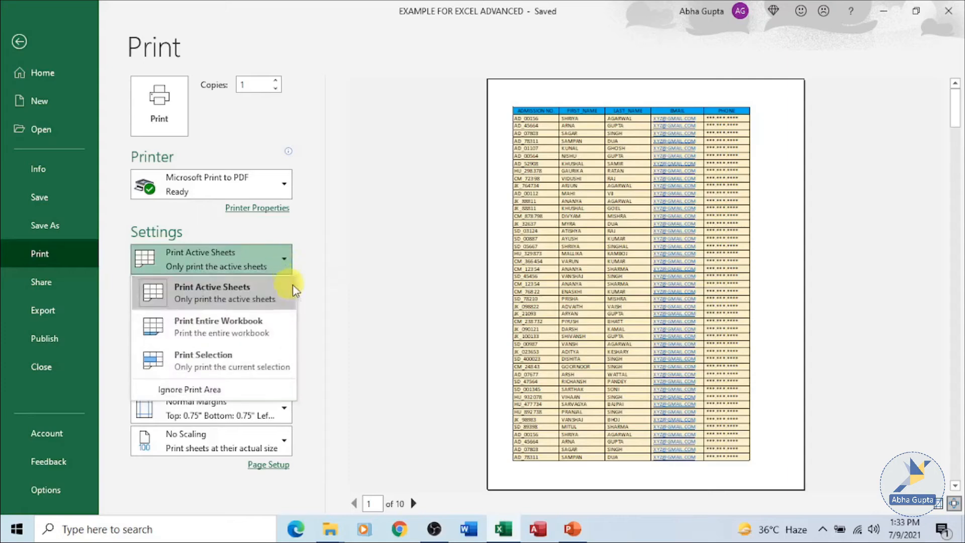
click(304, 264)
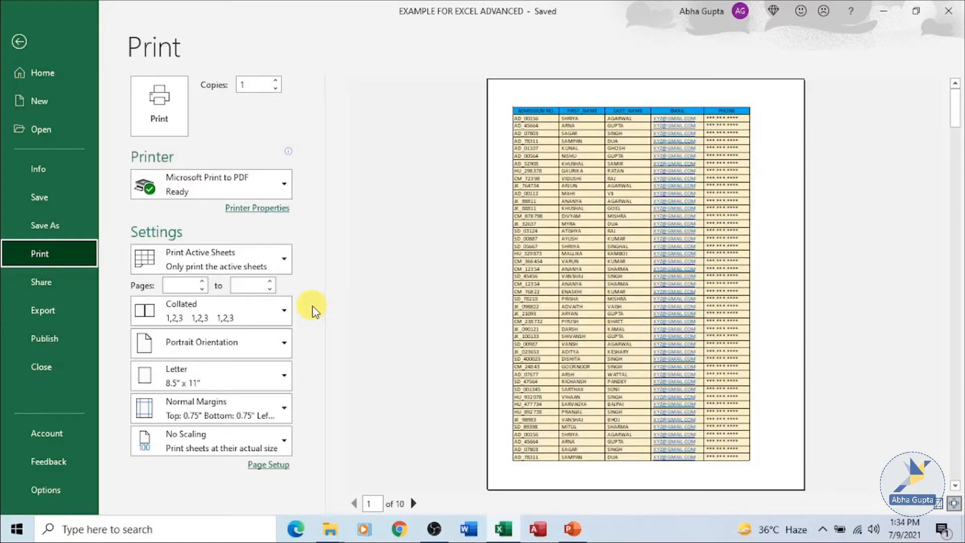
click(282, 310)
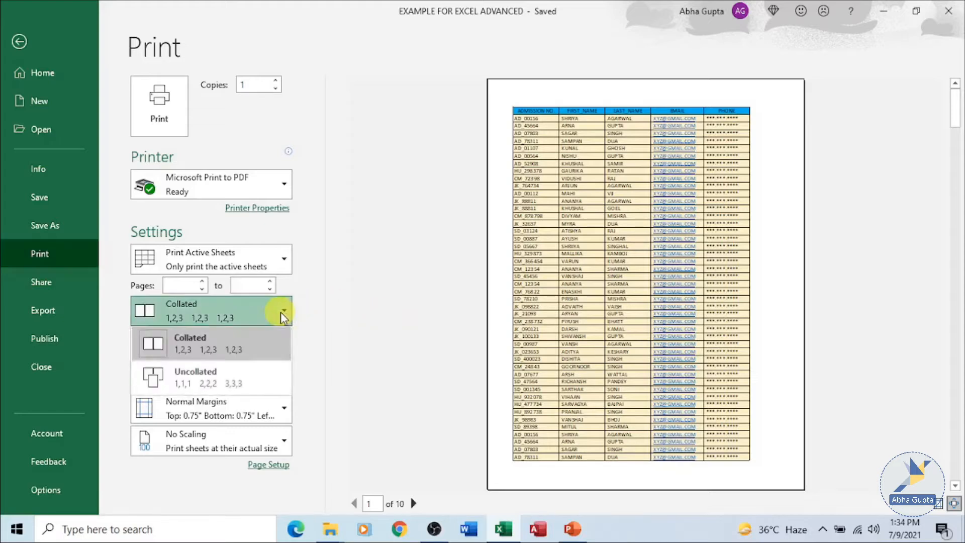
click(289, 347)
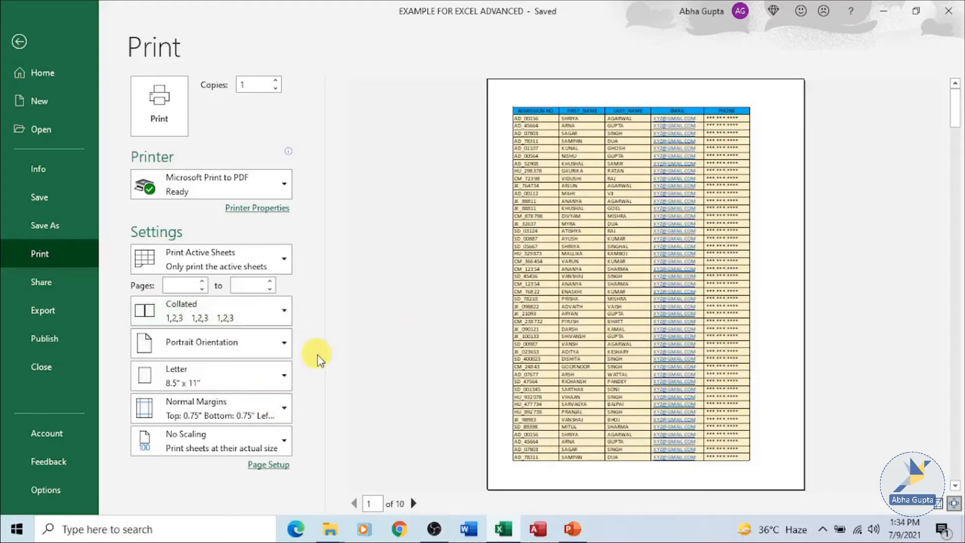
Preview the pages in Landscape Orientation and return them to Portrait Orientation.
click(285, 346)
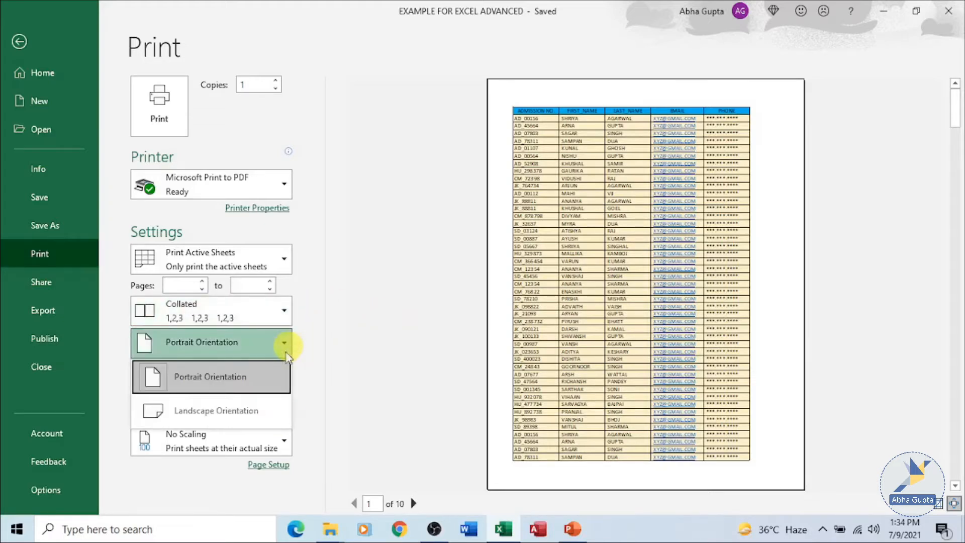
click(234, 409)
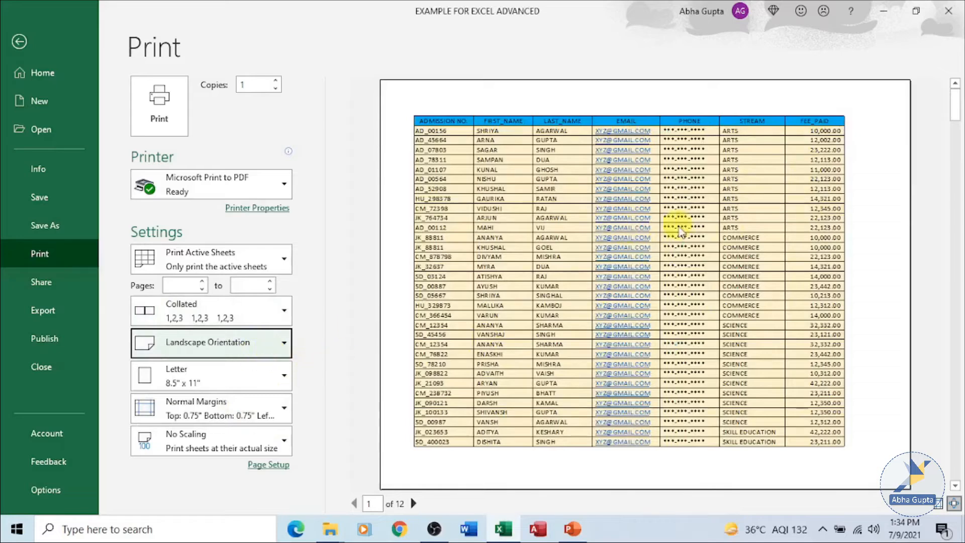
click(254, 351)
click(242, 369)
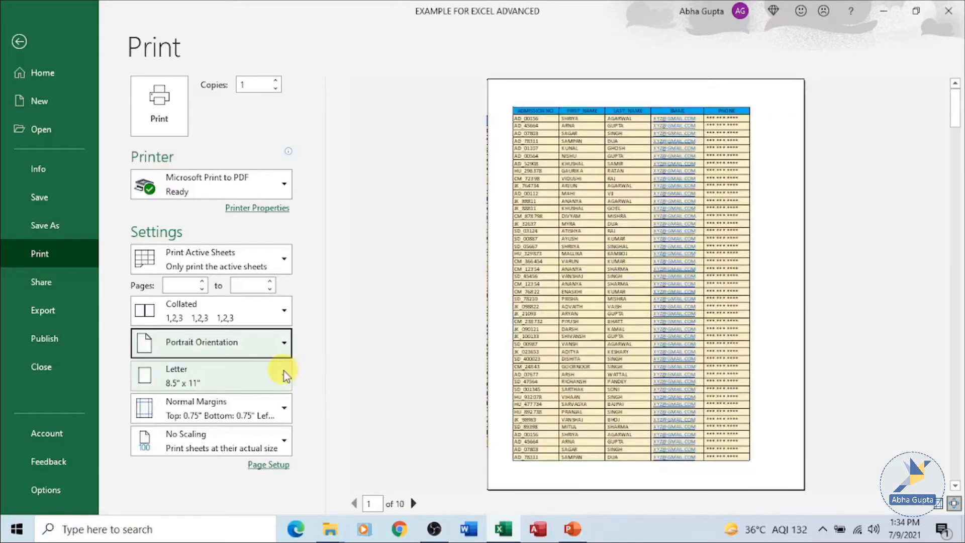
Examine the paper size, margin and scaling choices for printing, keeping Letter, Normal Margins and No Scaling.
click(286, 375)
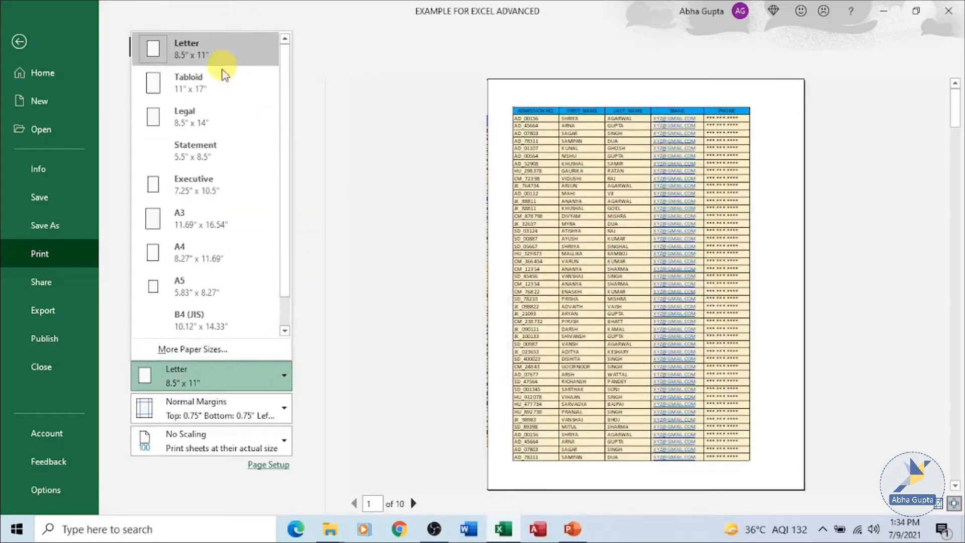
click(257, 69)
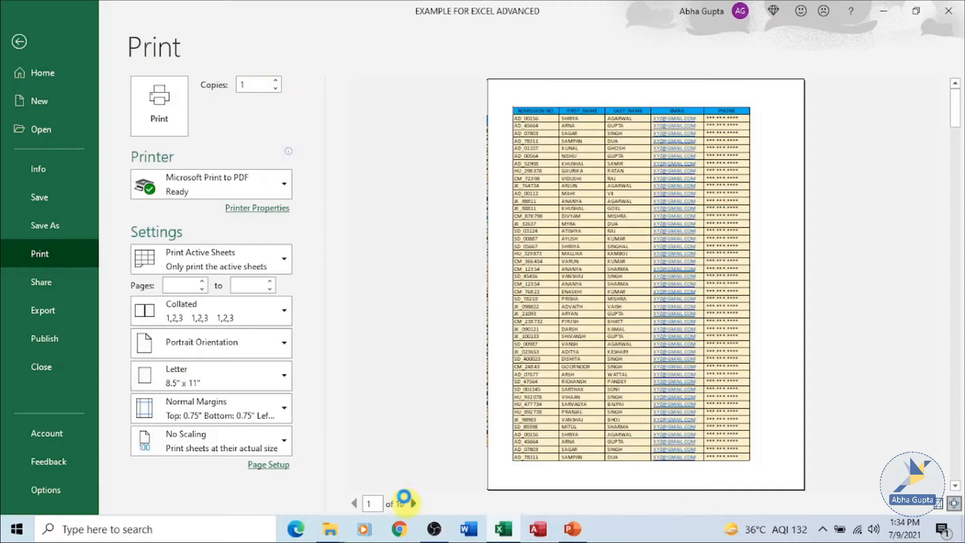
click(276, 405)
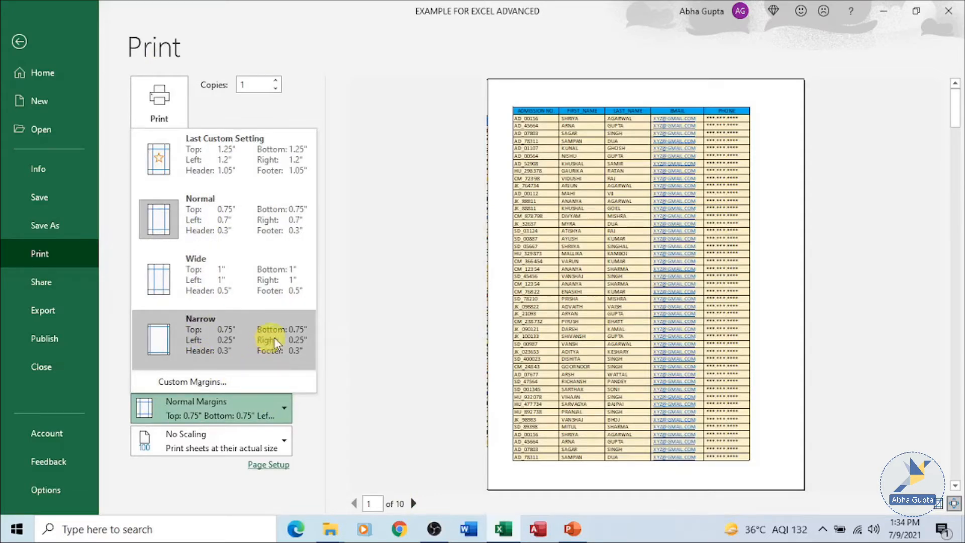
click(343, 356)
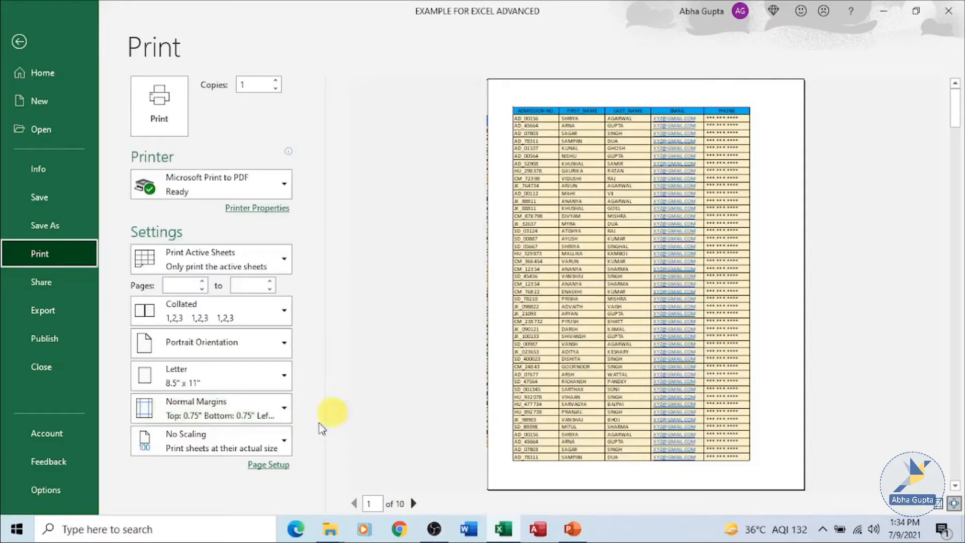
click(245, 442)
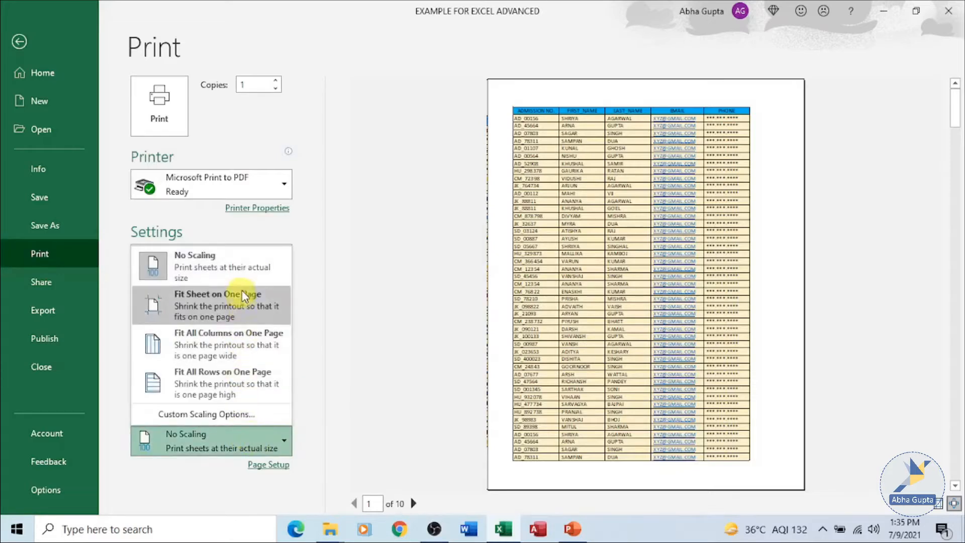
click(361, 394)
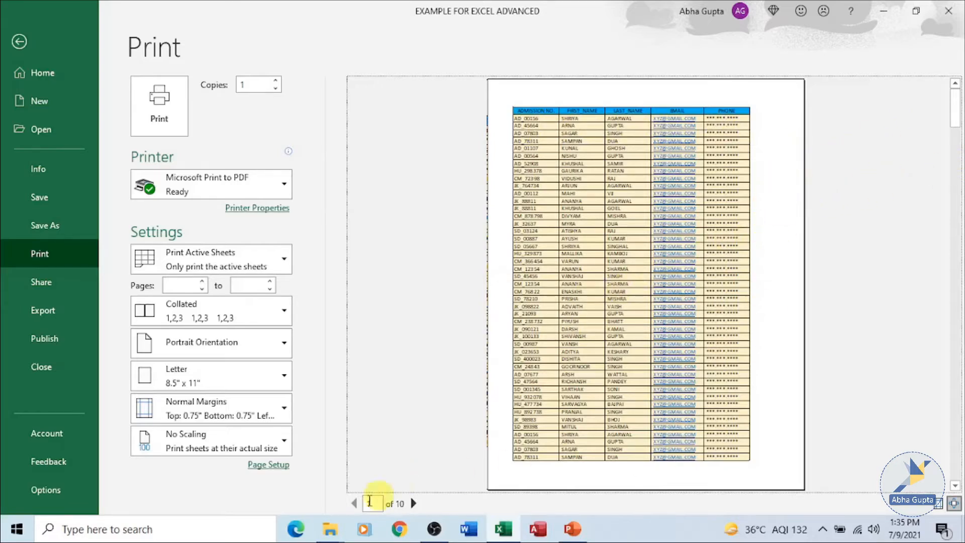
Preview the printout with Fit Sheet on One Page, then with Fit All Columns on One Page, paging to page 3 and back to page 1.
click(242, 448)
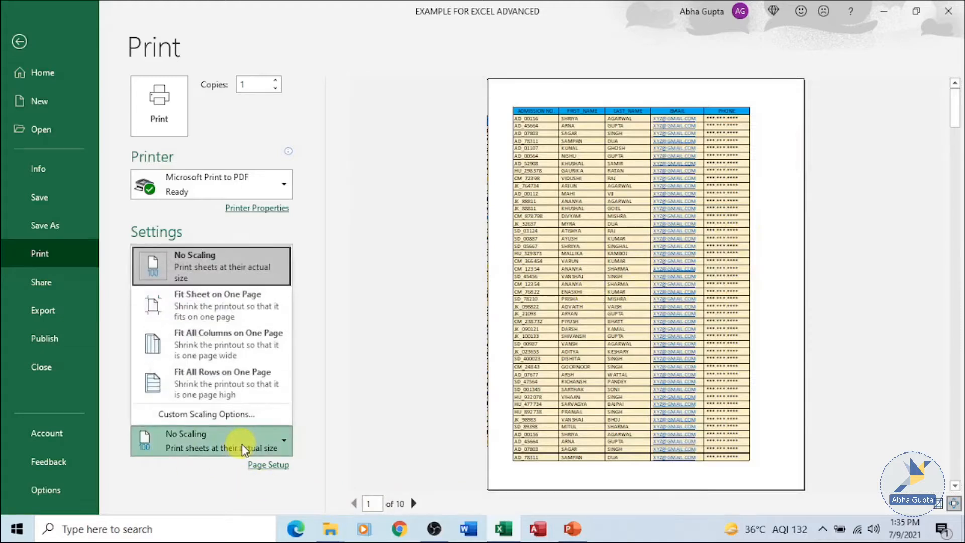
click(240, 308)
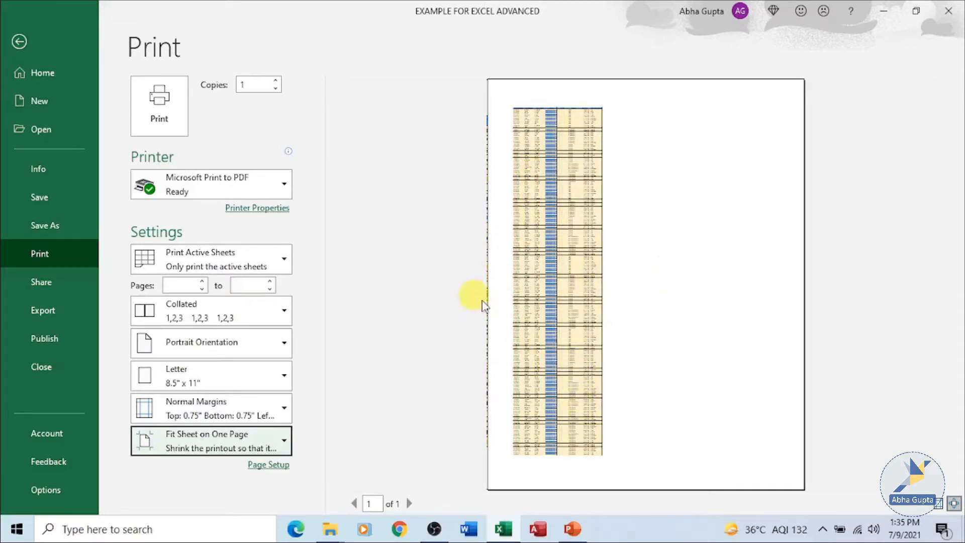
click(268, 443)
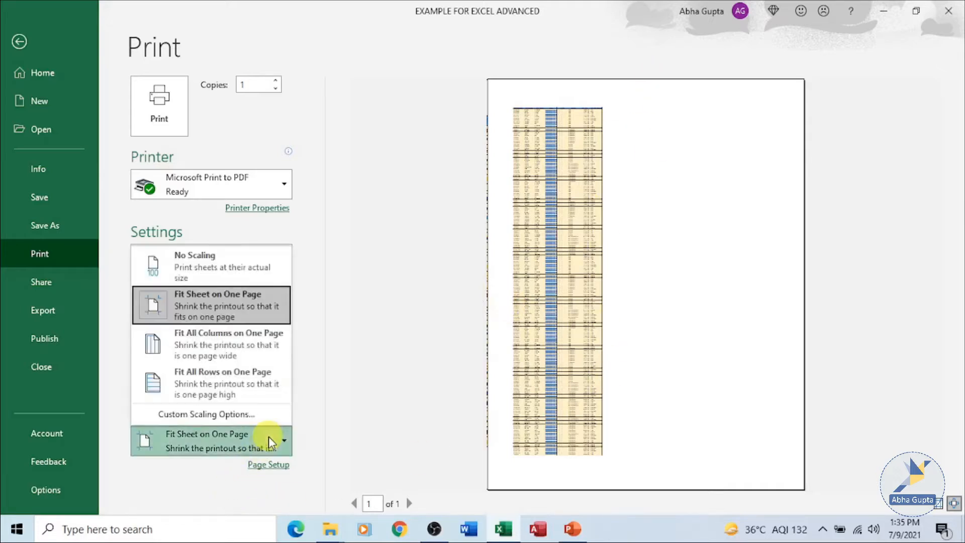
click(275, 355)
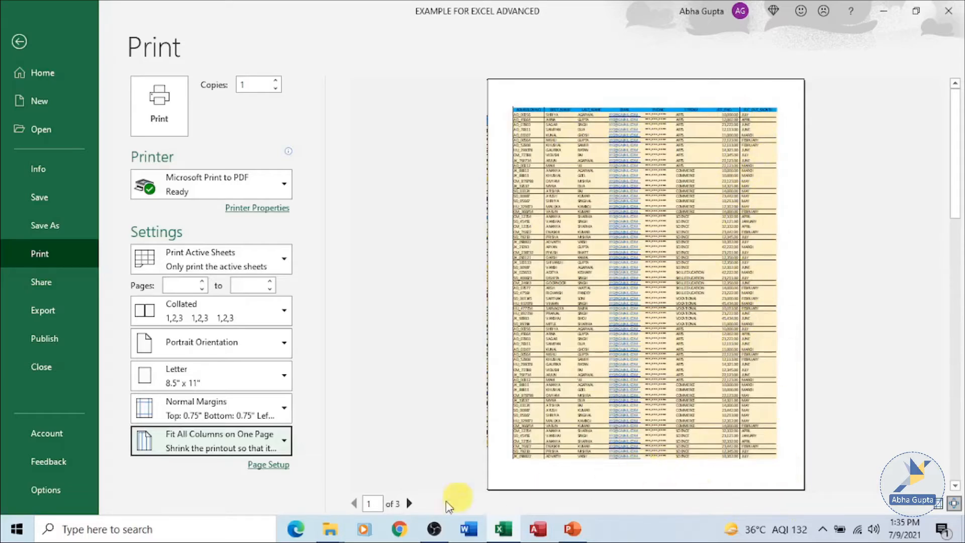
click(409, 503)
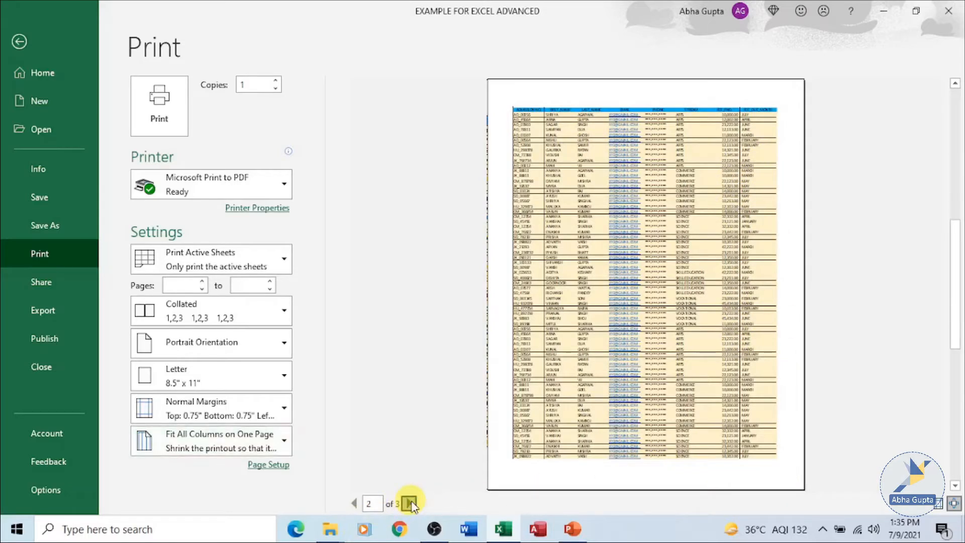
click(410, 503)
click(353, 502)
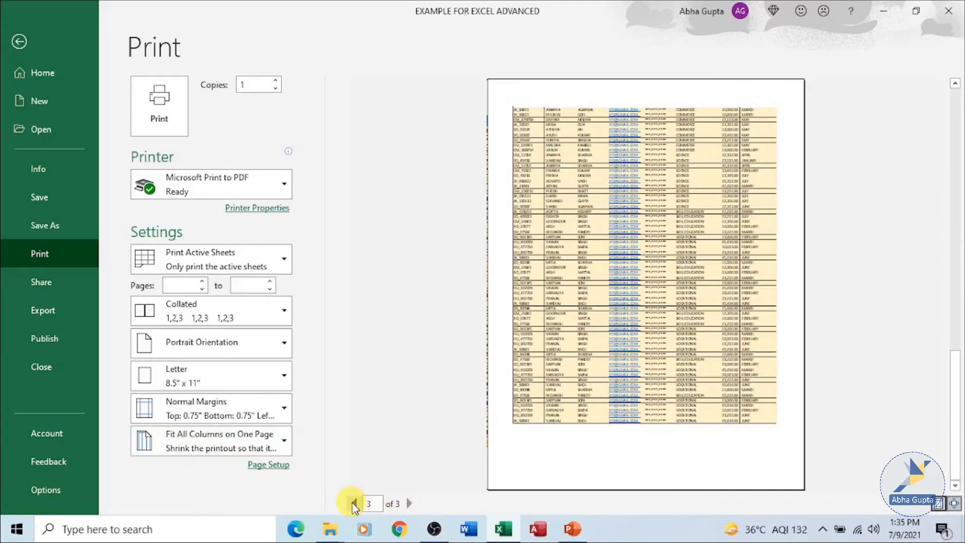
click(353, 503)
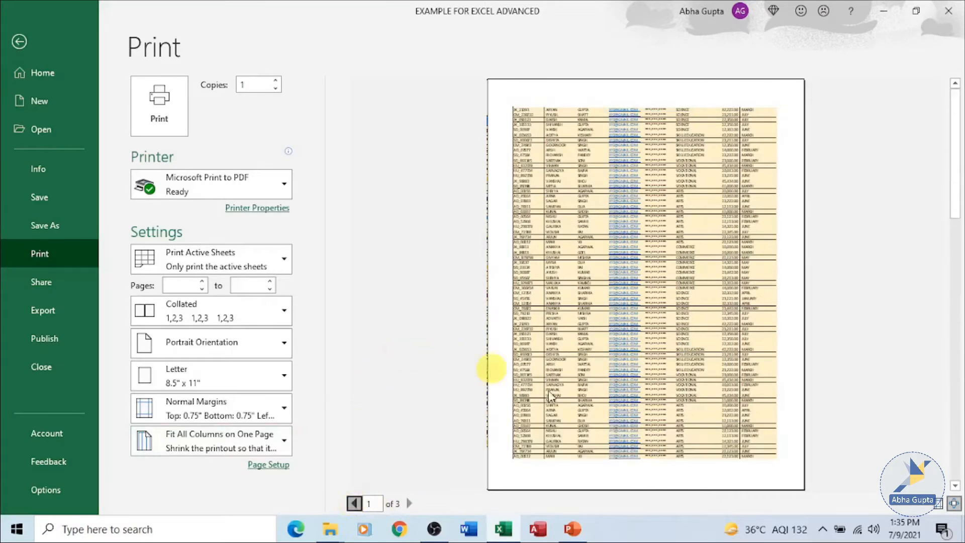
Preview Fit All Rows on One Page, and restore the print scaling to 100% of normal size through the custom scaling options.
click(247, 454)
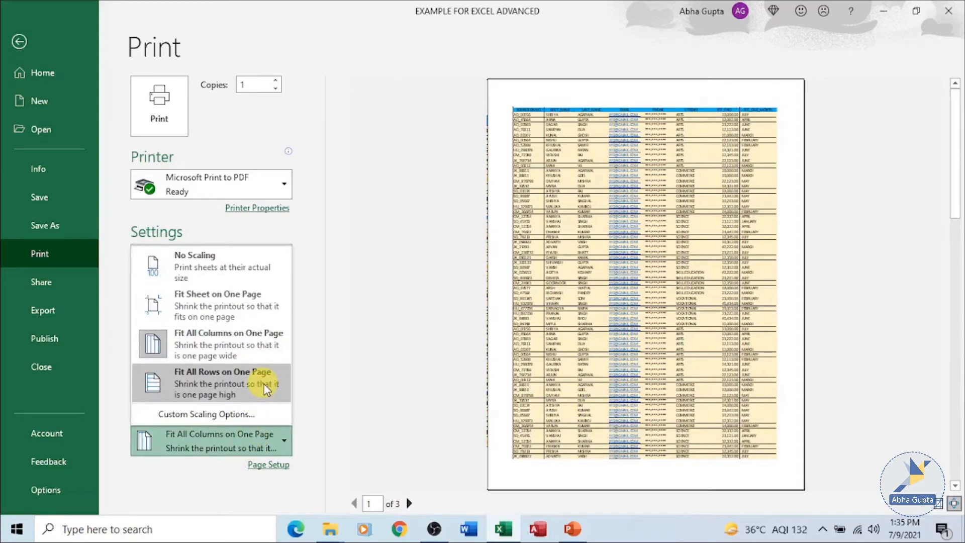
key(Escape)
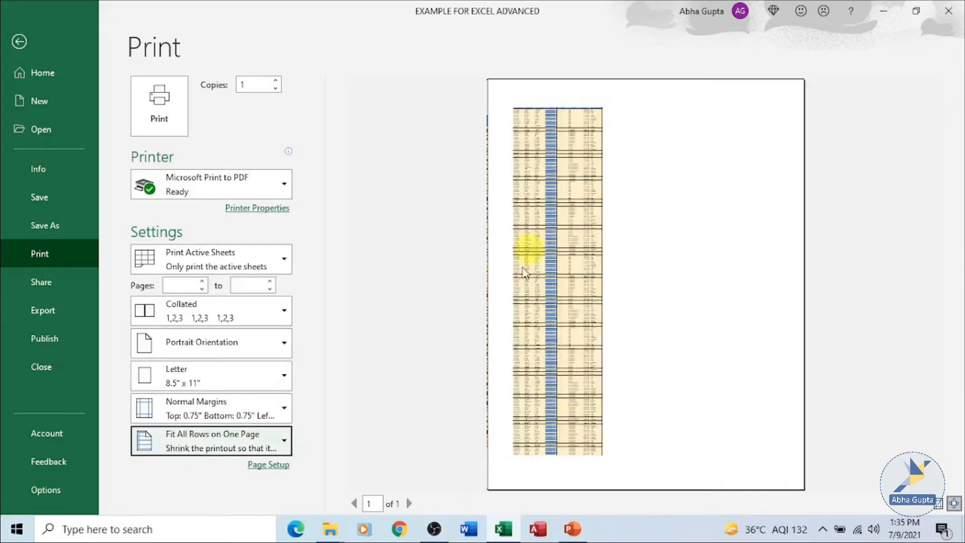
click(259, 447)
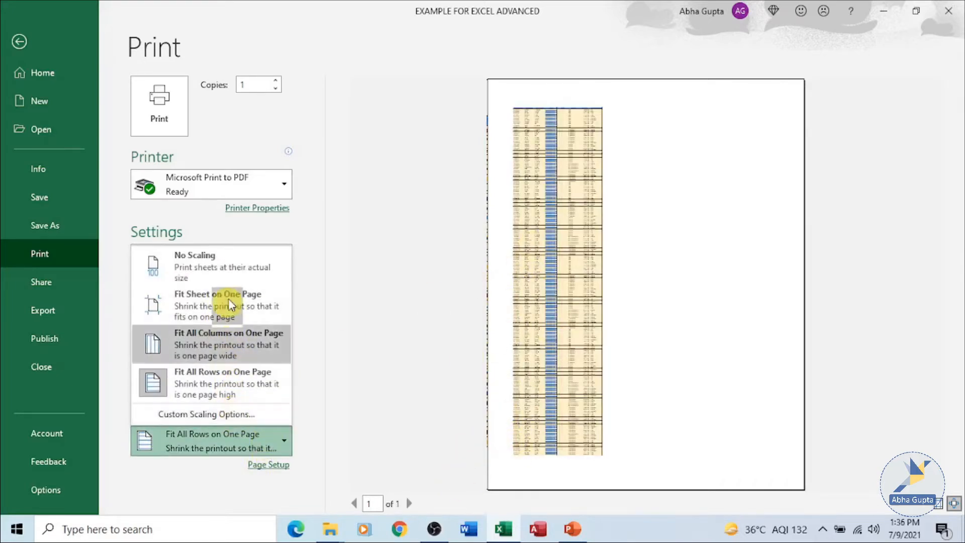
click(226, 415)
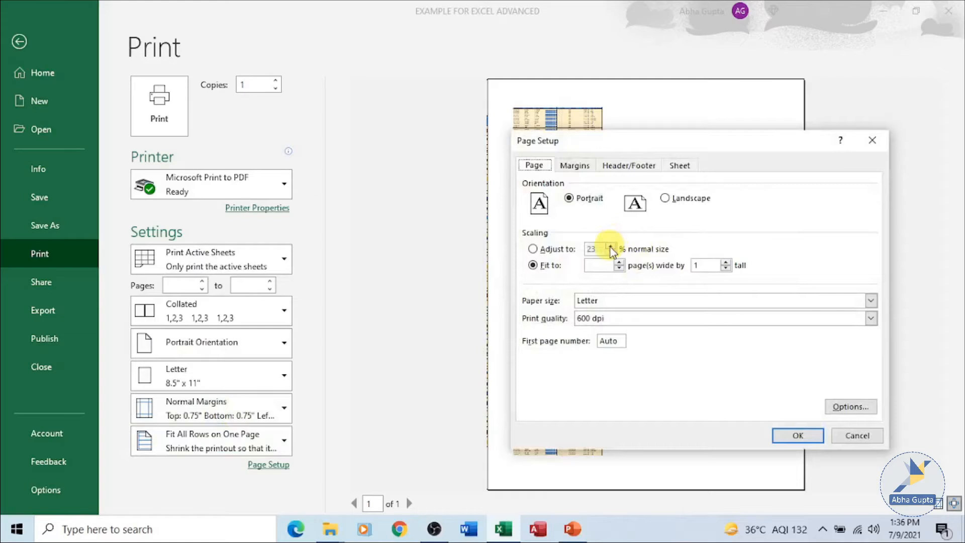
click(557, 248)
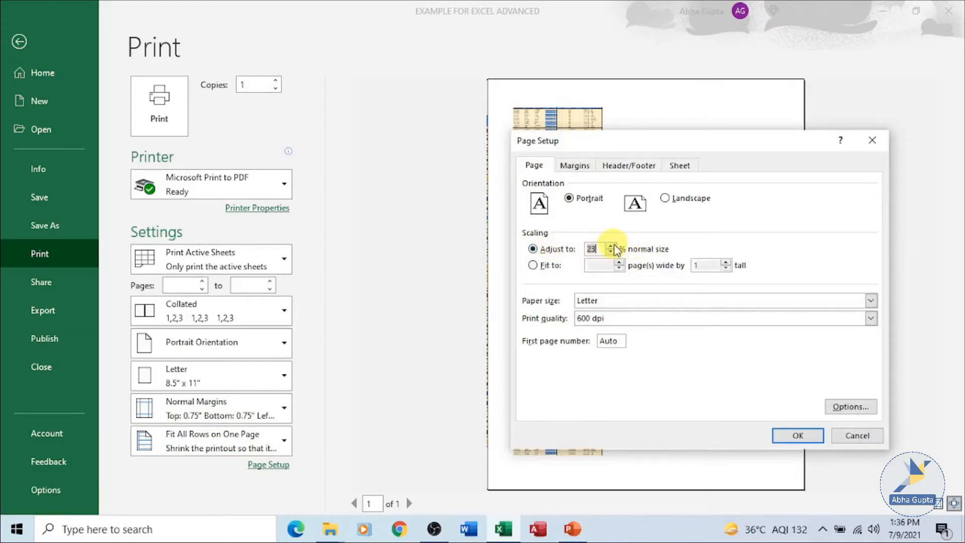
click(613, 245)
text(00)
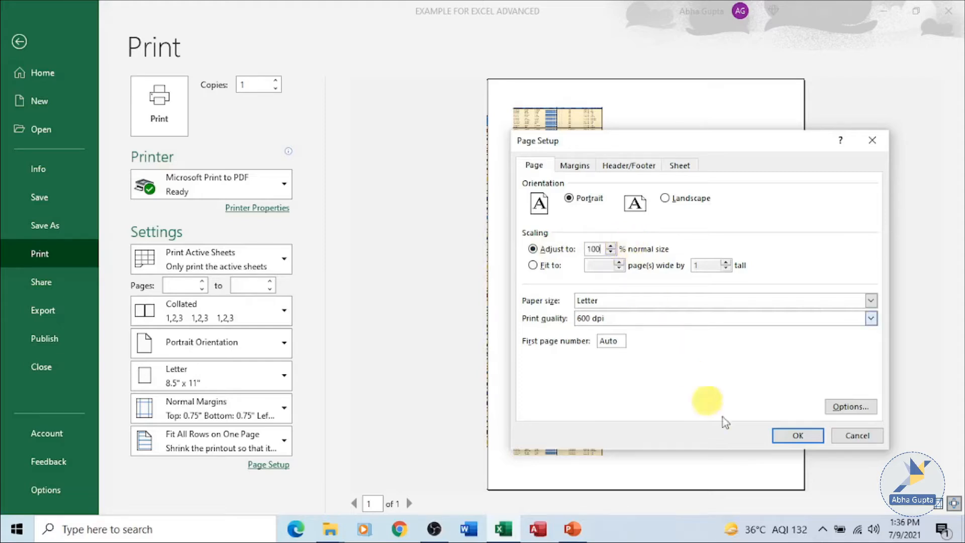
click(787, 436)
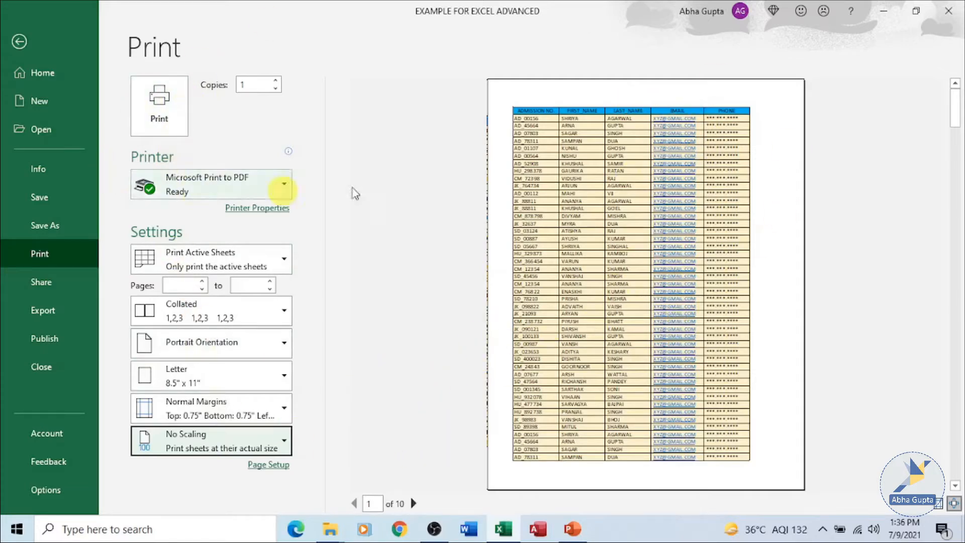
Return to the PART8 worksheet and, in Page Break Preview, move the vertical page break before STREAM to the outer edge of FEE_DUE_MONTH.
click(19, 41)
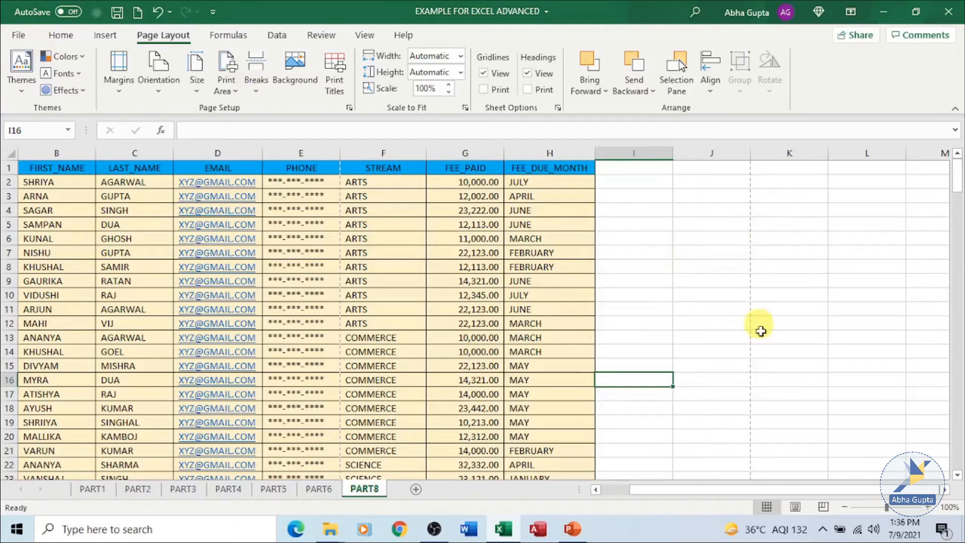
scroll(764, 402, down, 5)
scroll(767, 400, up, 5)
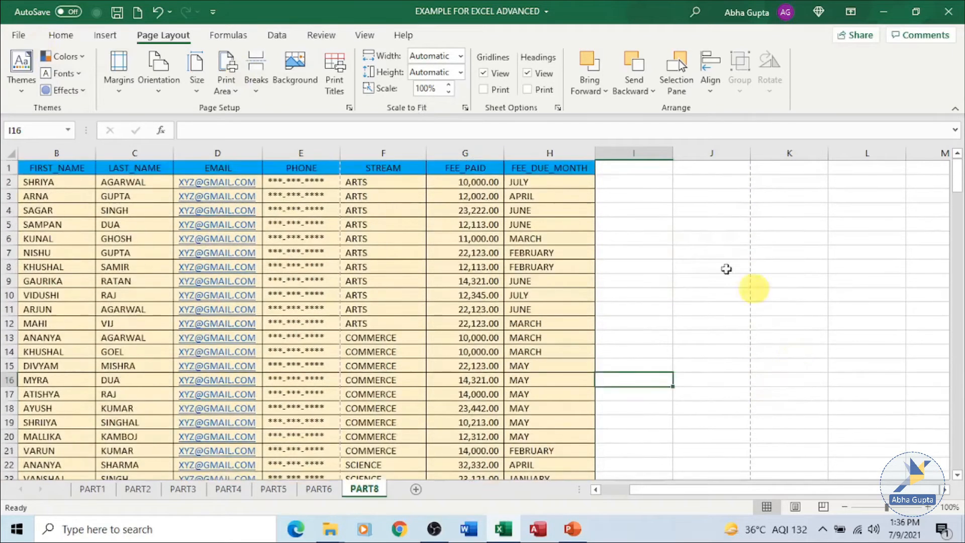
click(342, 223)
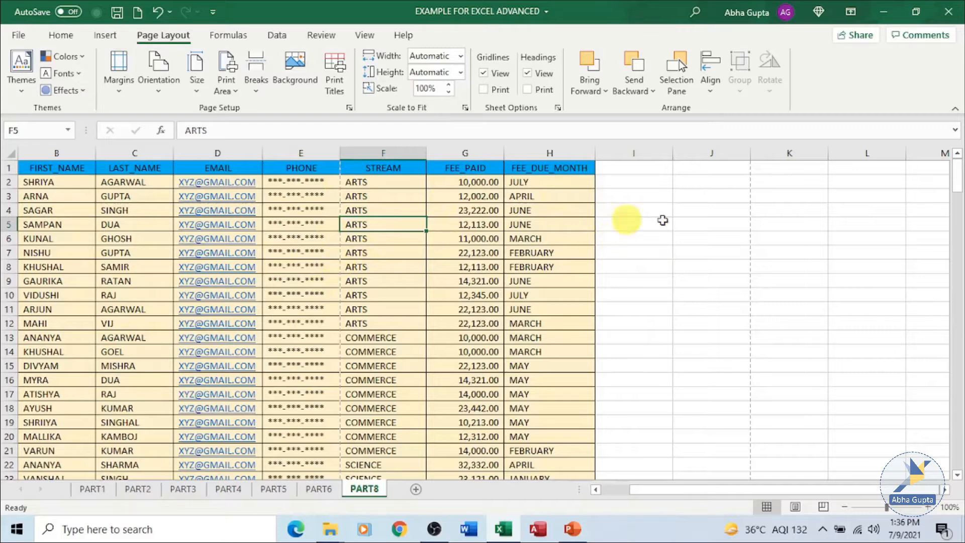
click(823, 508)
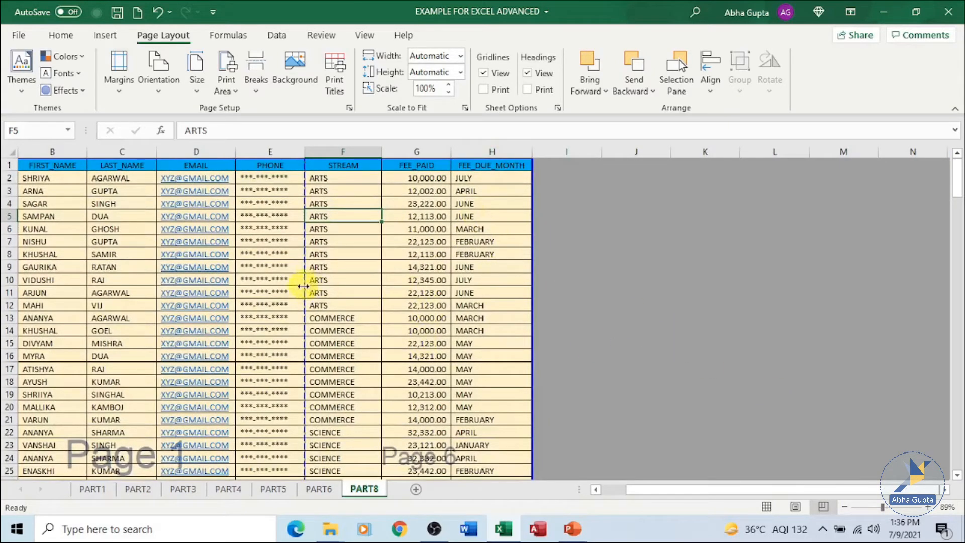
drag(303, 286, 535, 296)
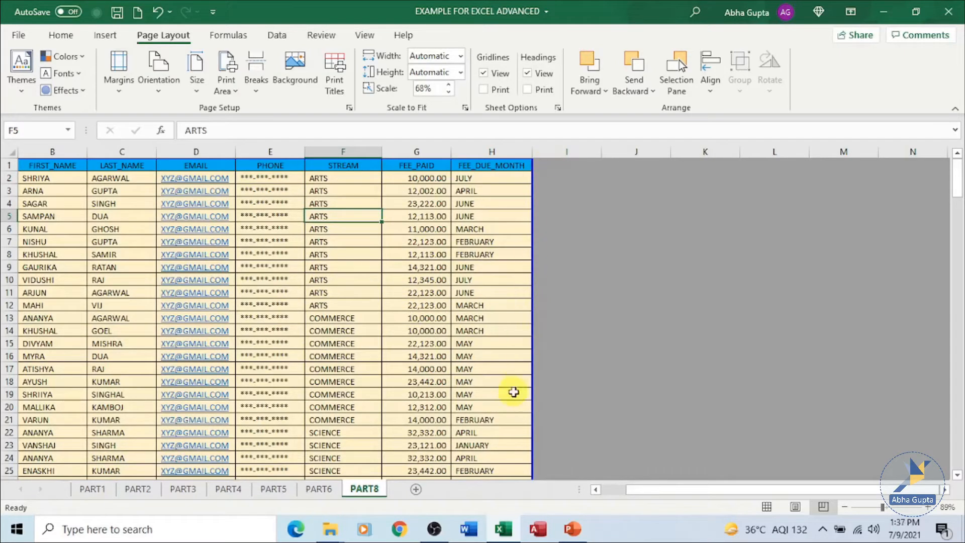
Examine how the rows are divided into pages down to row 200 in Page Break Preview.
scroll(620, 369, down, 3)
scroll(621, 369, down, 15)
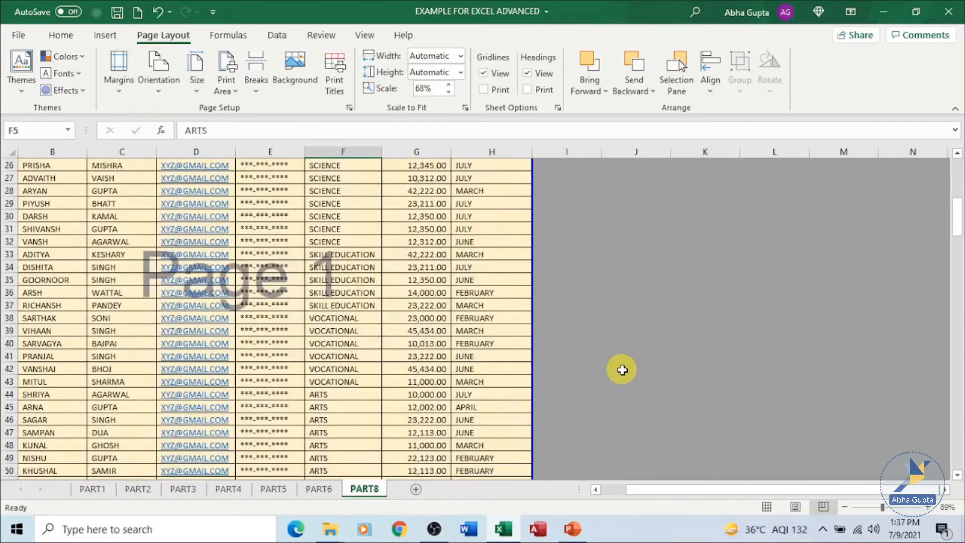
scroll(622, 370, down, 20)
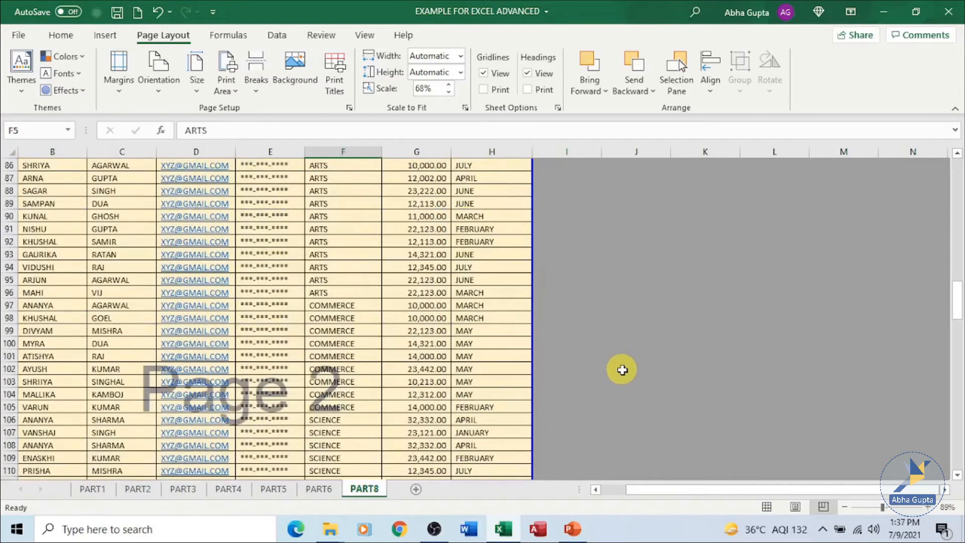
scroll(621, 369, down, 17)
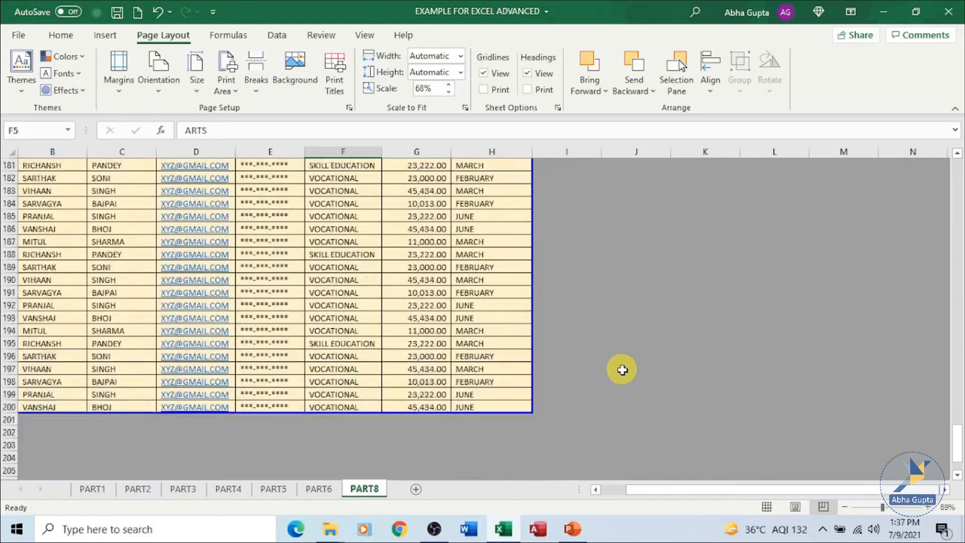
scroll(621, 368, up, 5)
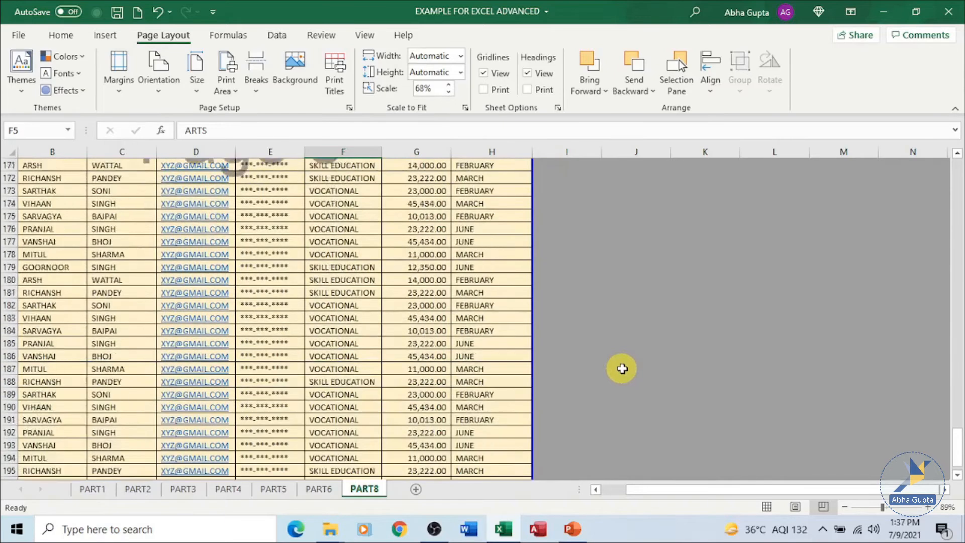
Examine the pages in Page Layout view at 39% zoom, and return to Page Break Preview.
click(795, 506)
scroll(889, 388, up, 3)
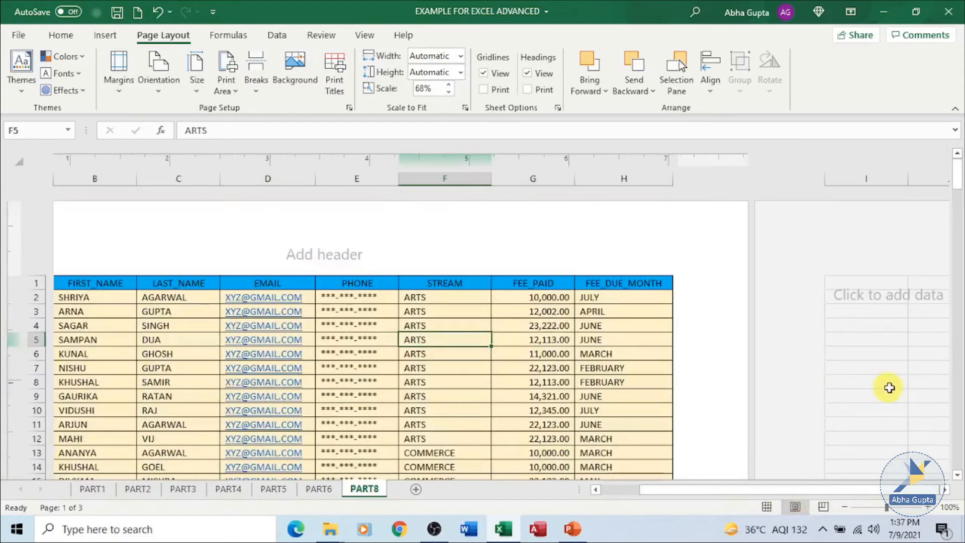
click(872, 510)
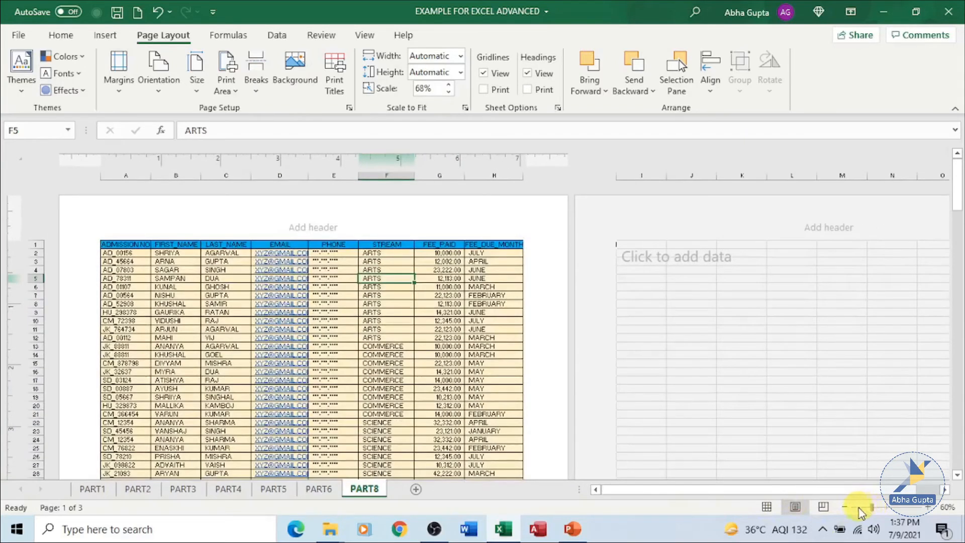
click(861, 512)
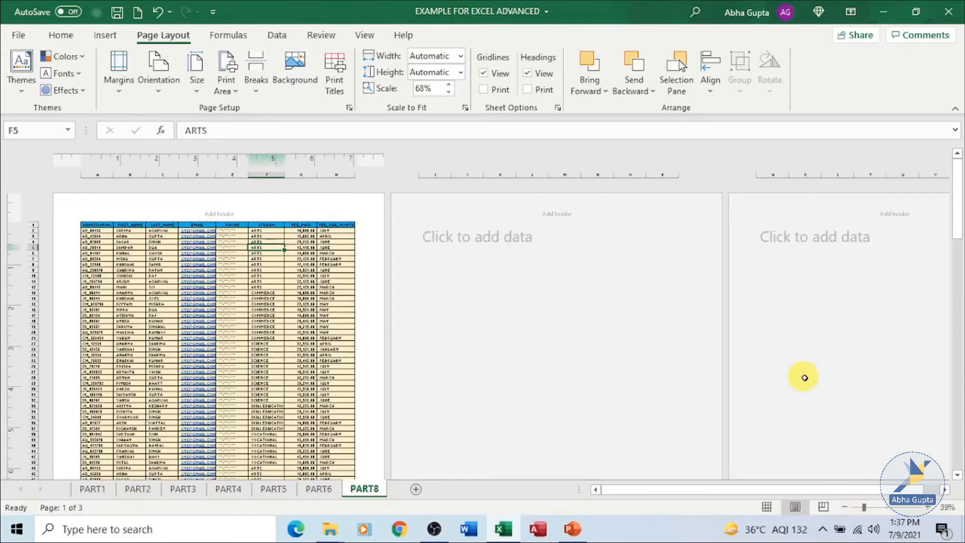
scroll(804, 378, down, 10)
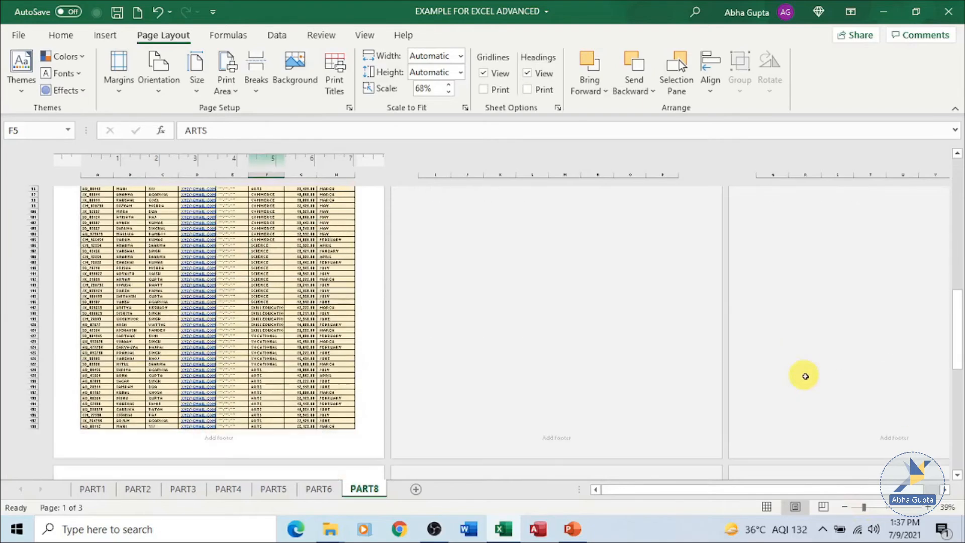
scroll(805, 376, down, 10)
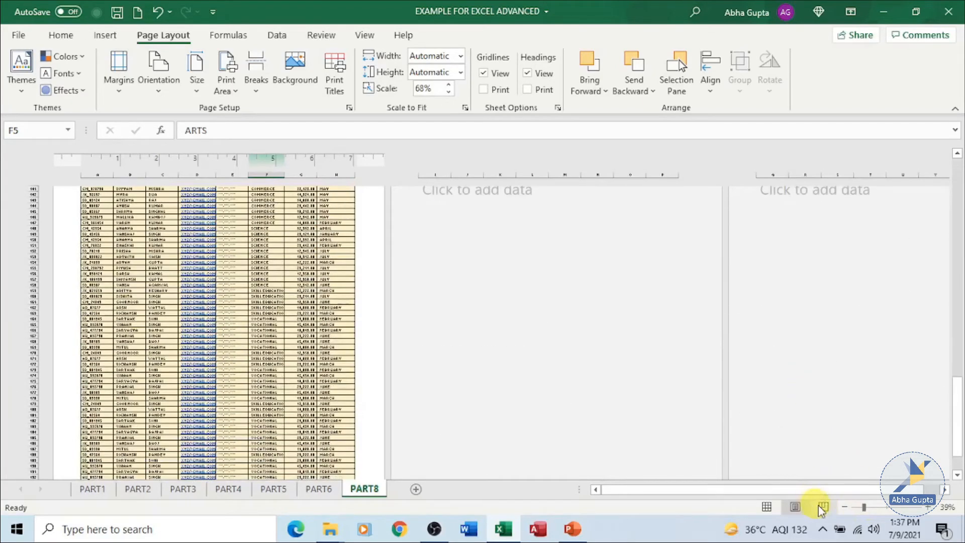
click(820, 502)
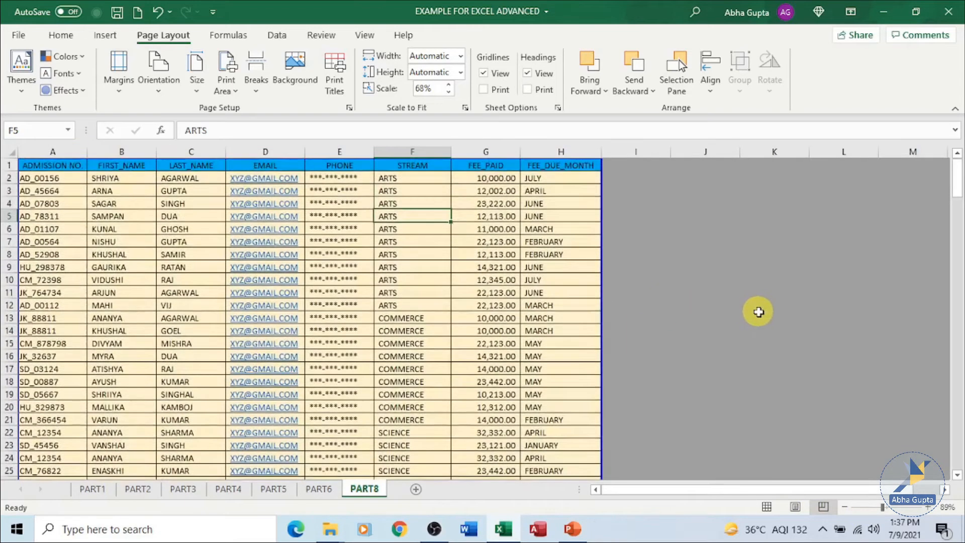
Move the horizontal page break below row 69 down one row so that it falls below row 70.
scroll(758, 311, down, 18)
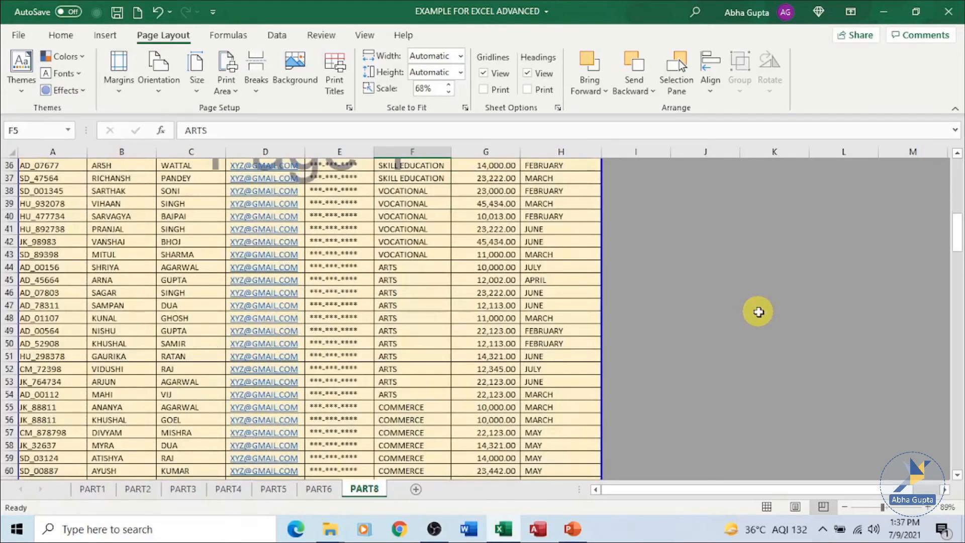
scroll(758, 311, down, 2)
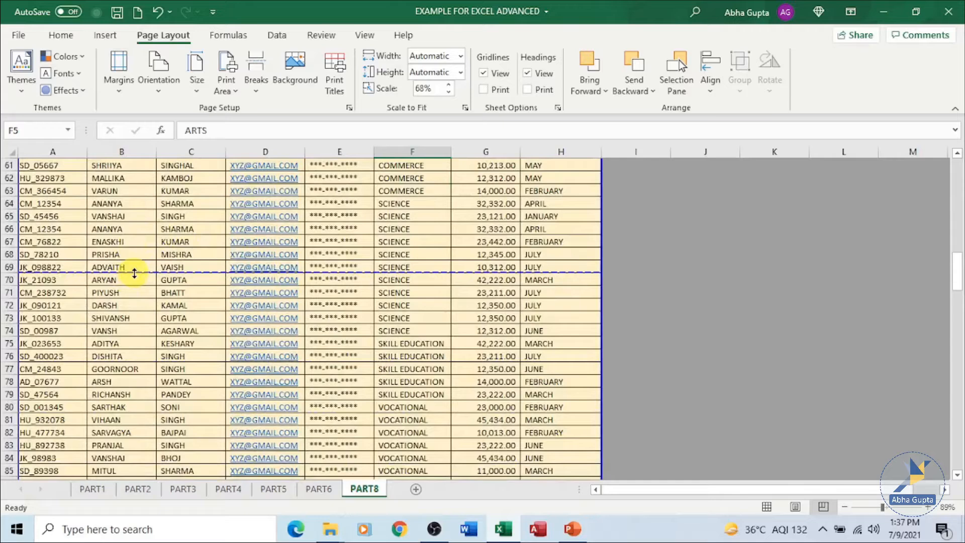
drag(134, 273, 136, 284)
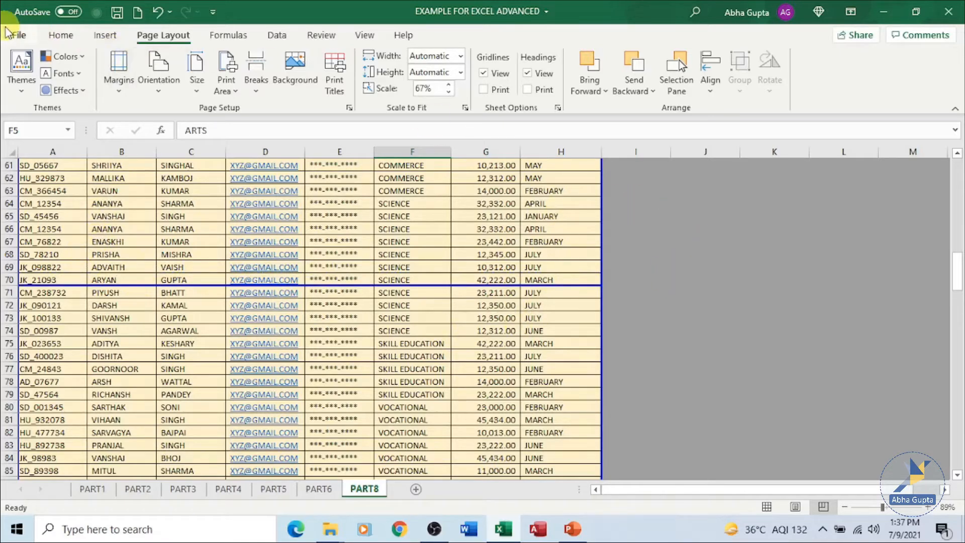
Check the worksheet's print preview, once directly and once from Page Setup, and return to the first rows of the worksheet.
click(18, 35)
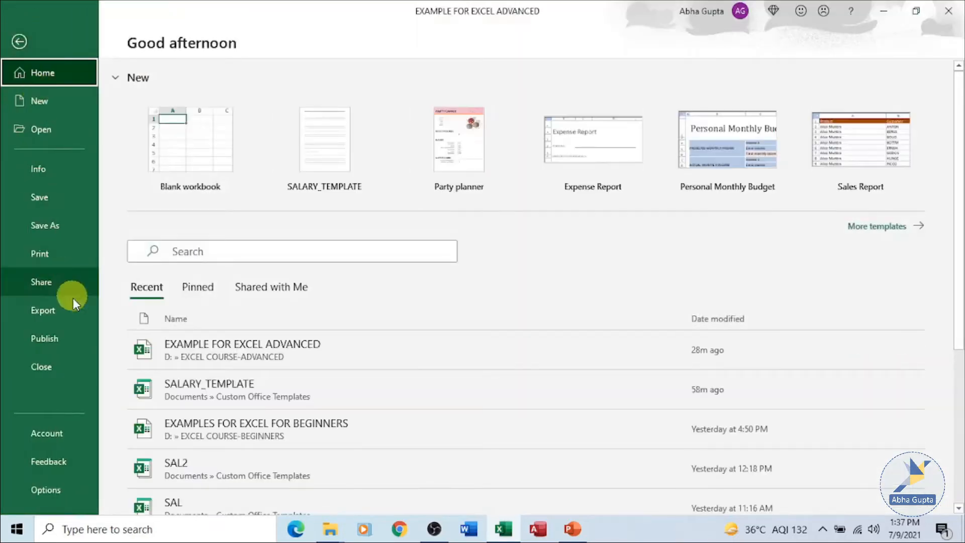
click(65, 253)
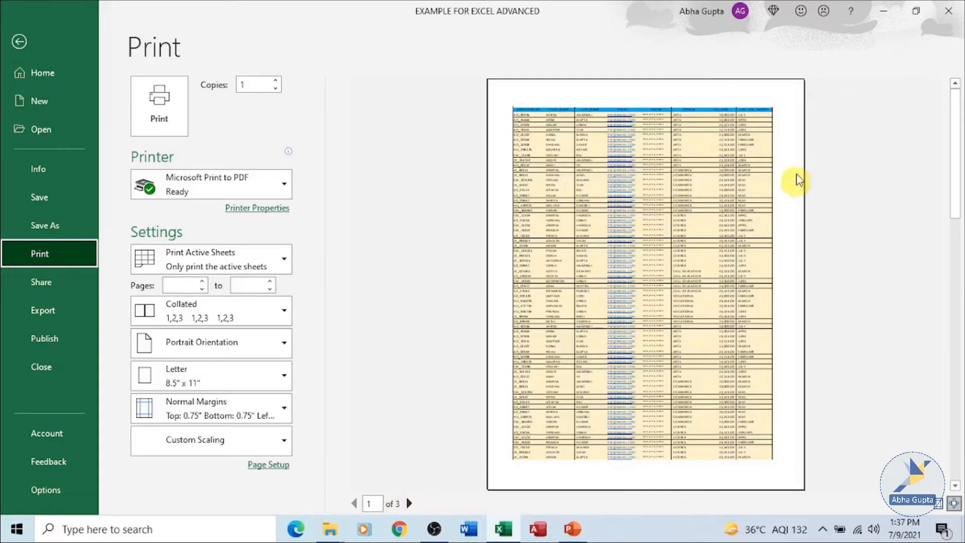
click(19, 44)
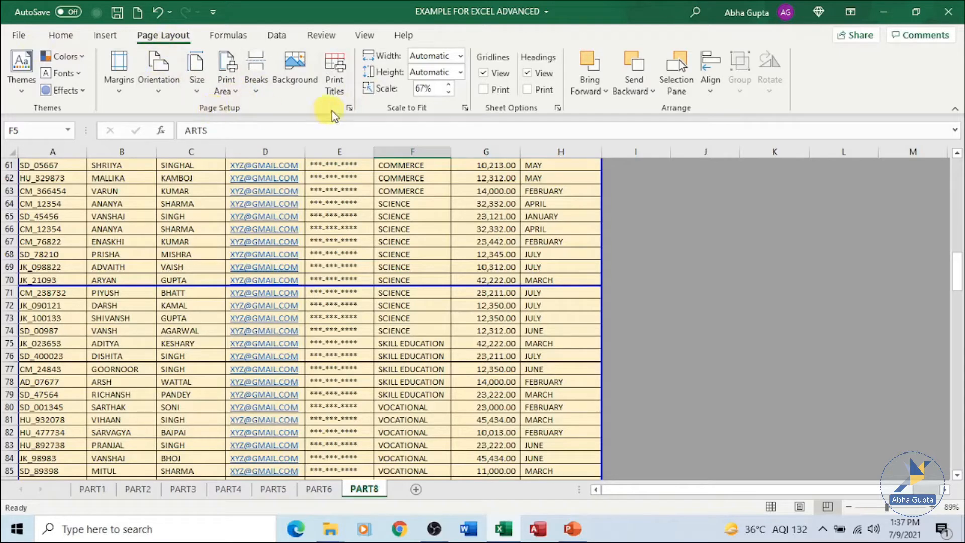
click(350, 108)
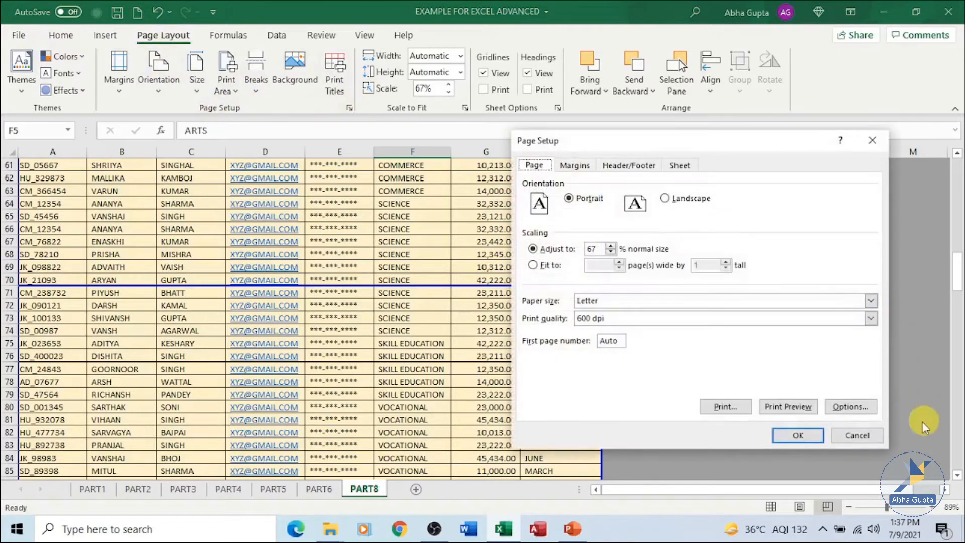
click(788, 407)
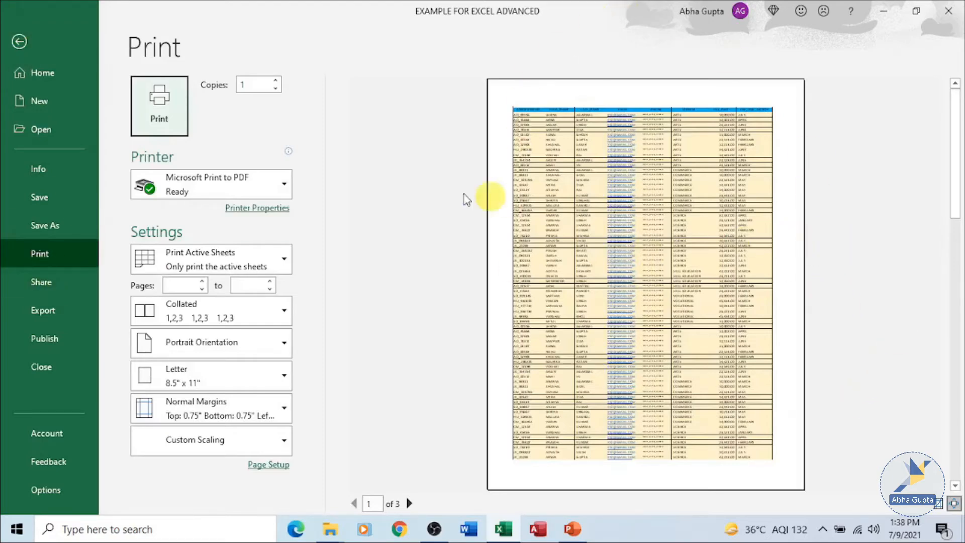
click(21, 40)
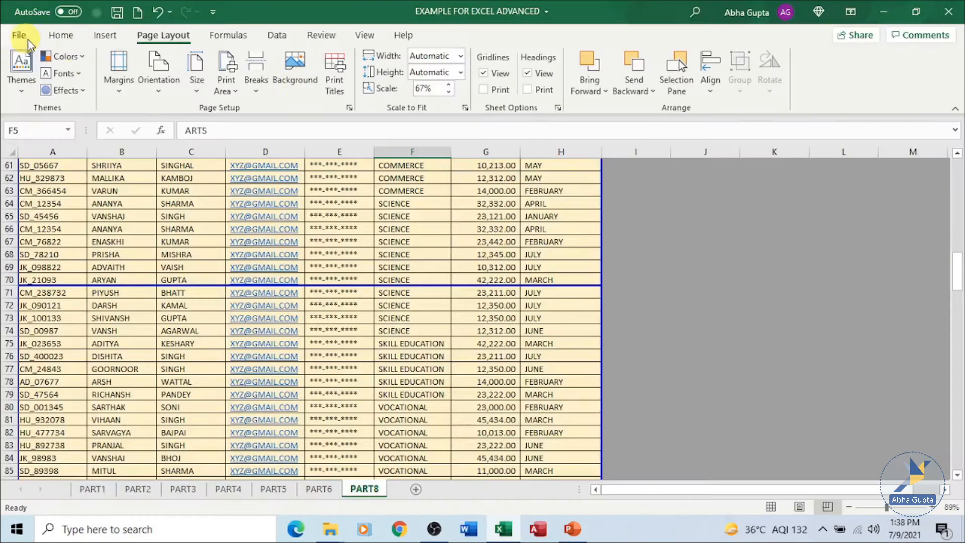
scroll(816, 312, up, 20)
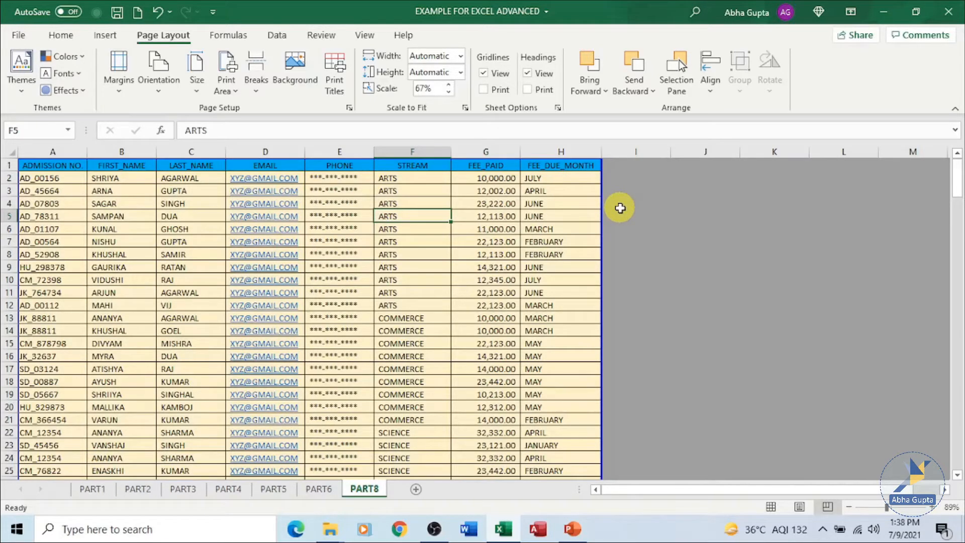
Review the margin presets and the Page Setup margin settings, with the orientation set to Portrait.
click(121, 85)
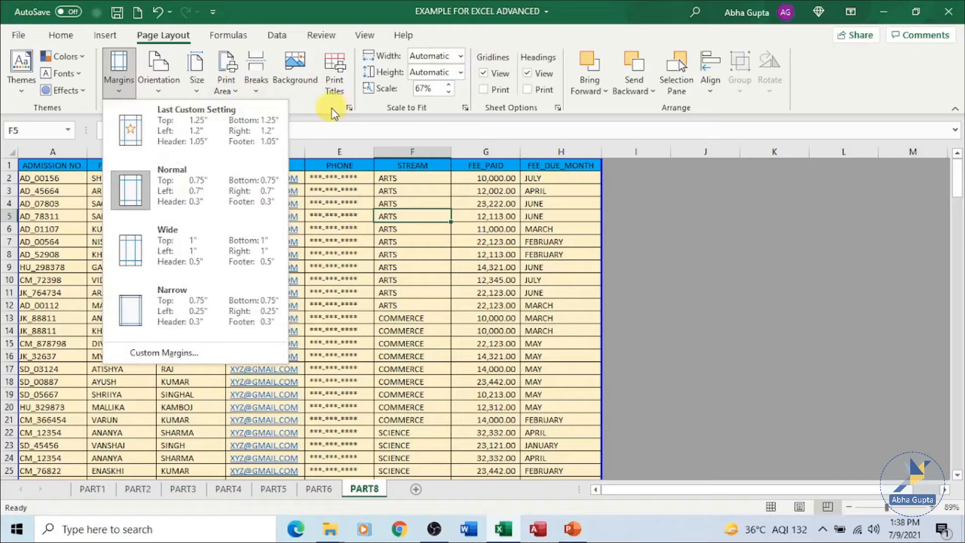
click(349, 108)
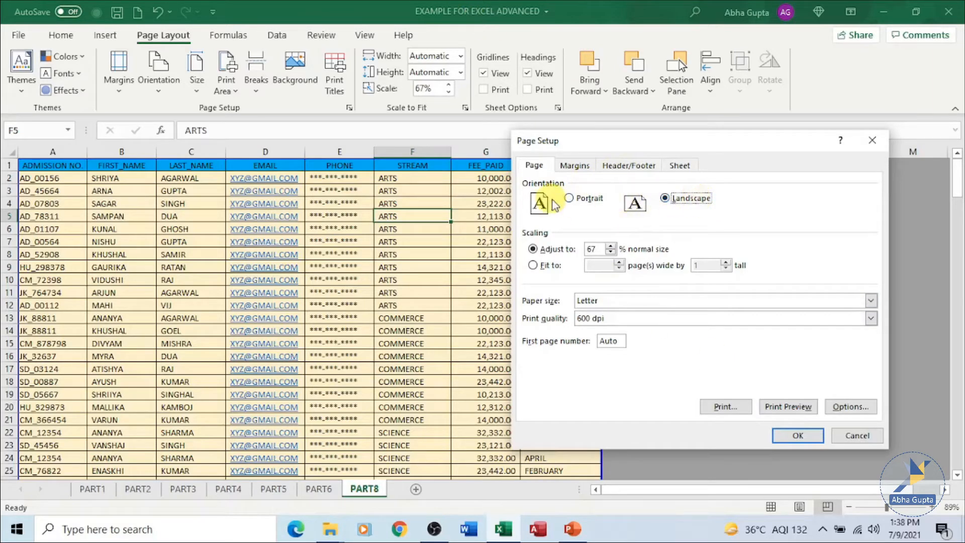
click(568, 198)
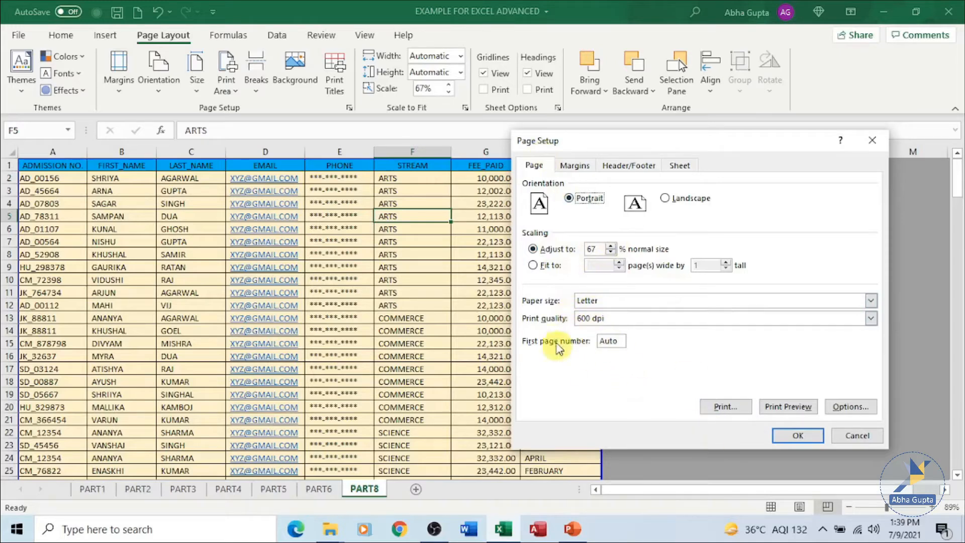
click(574, 167)
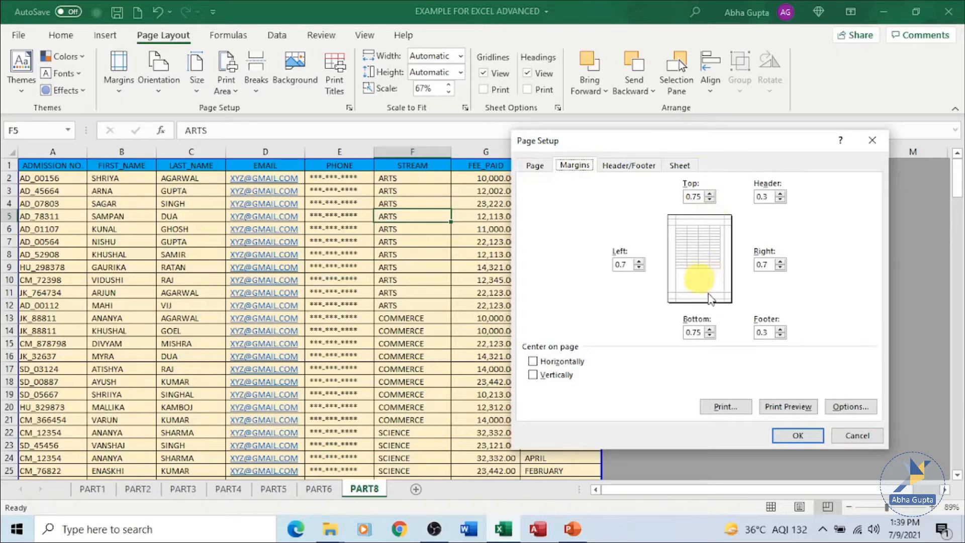
Show the margin guides in the print preview, hide them again, and return to the worksheet.
click(777, 407)
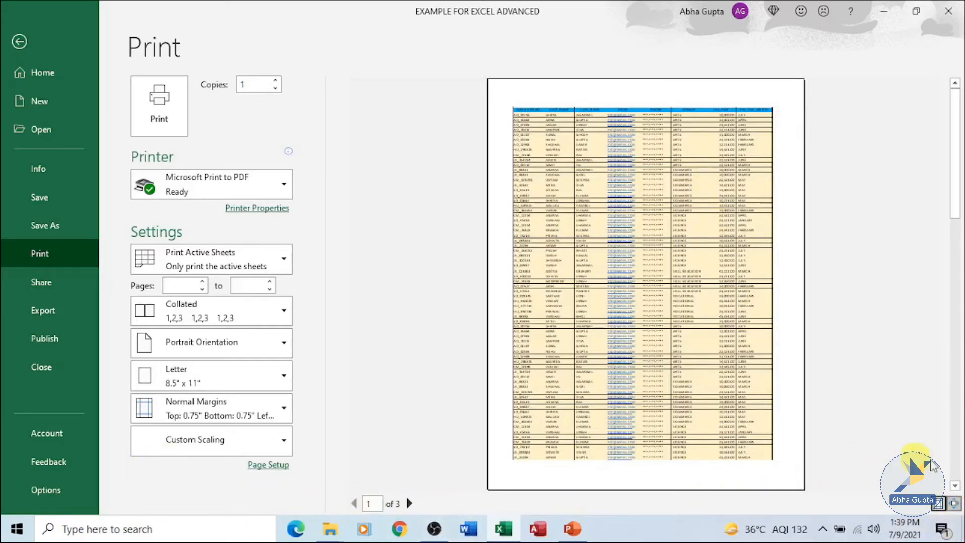
click(937, 503)
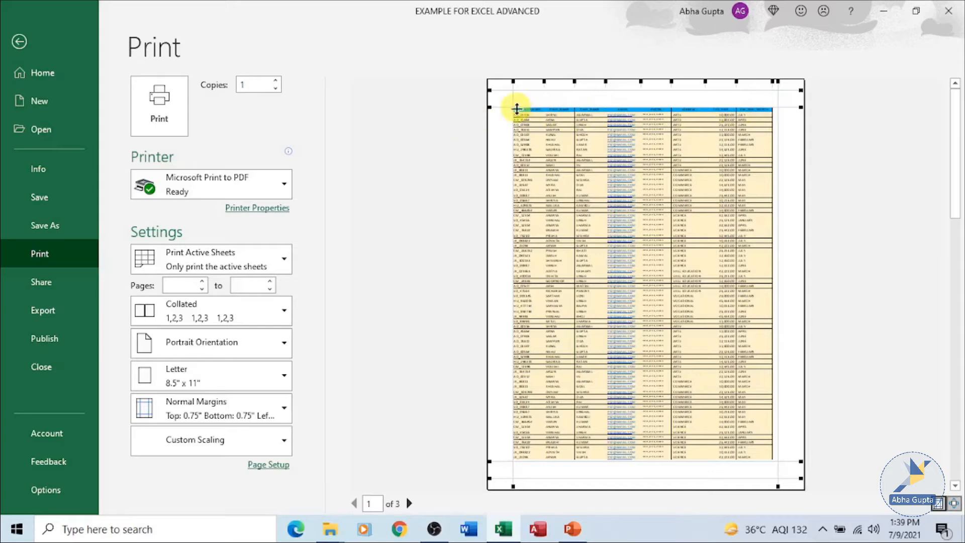
click(713, 105)
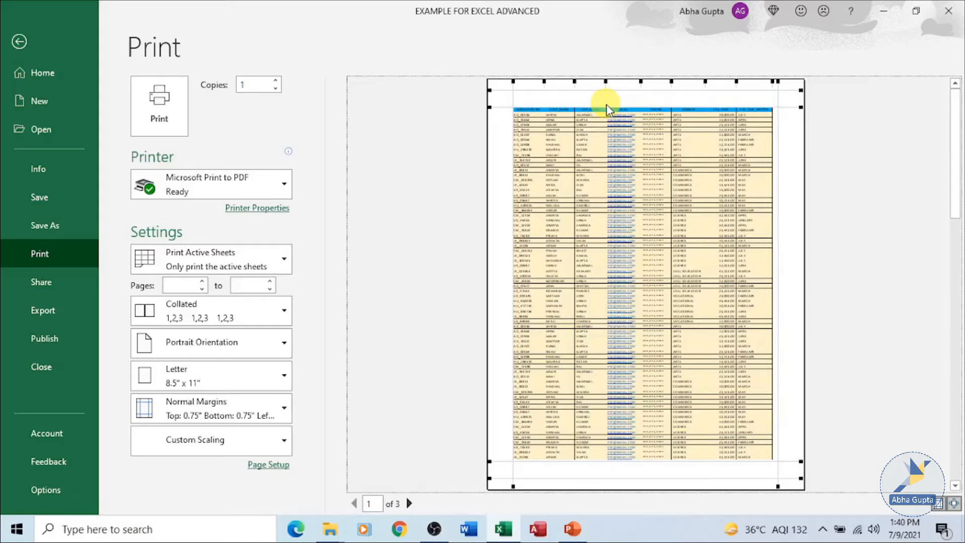
click(938, 504)
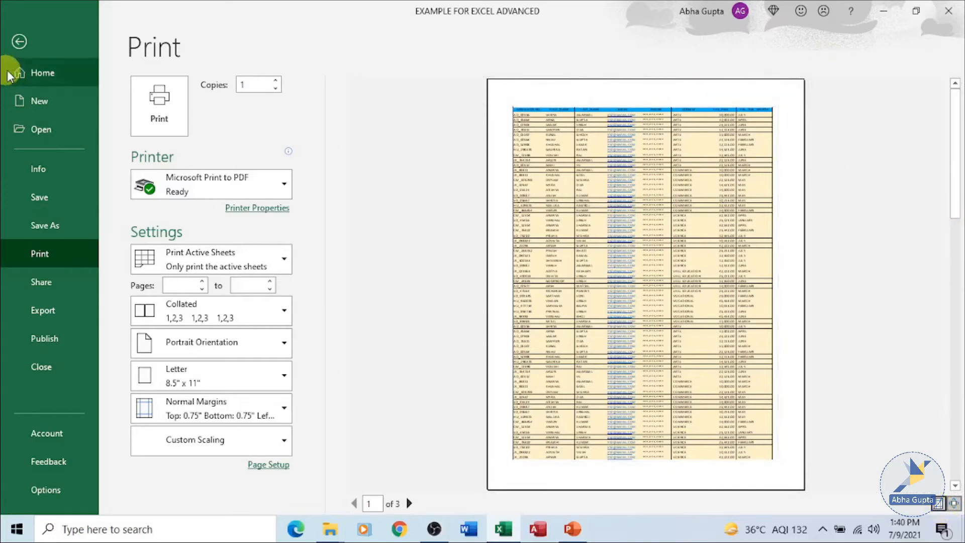
click(20, 42)
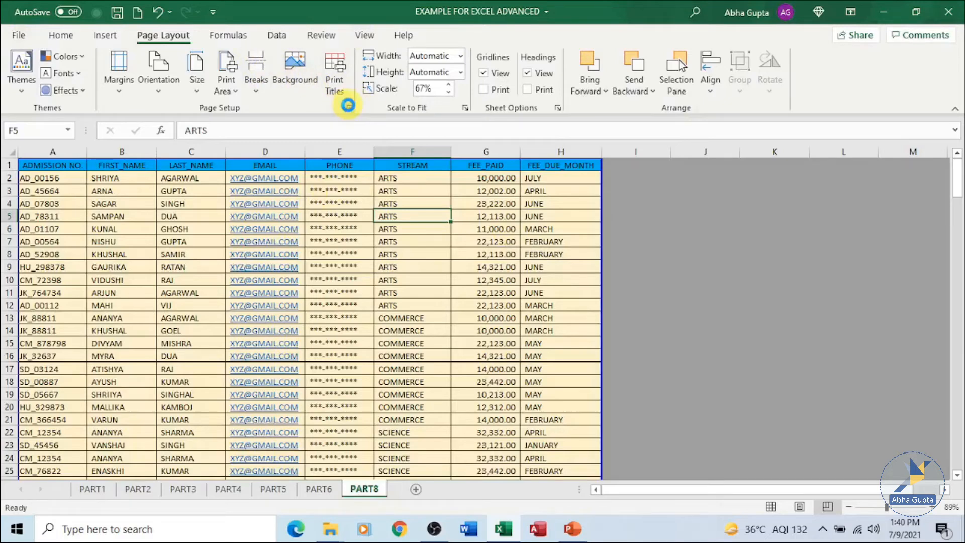
In Page Setup, set the left and right margins to 0.95, the bottom margin to 0.75, and the header and footer margins to 0.55.
click(349, 107)
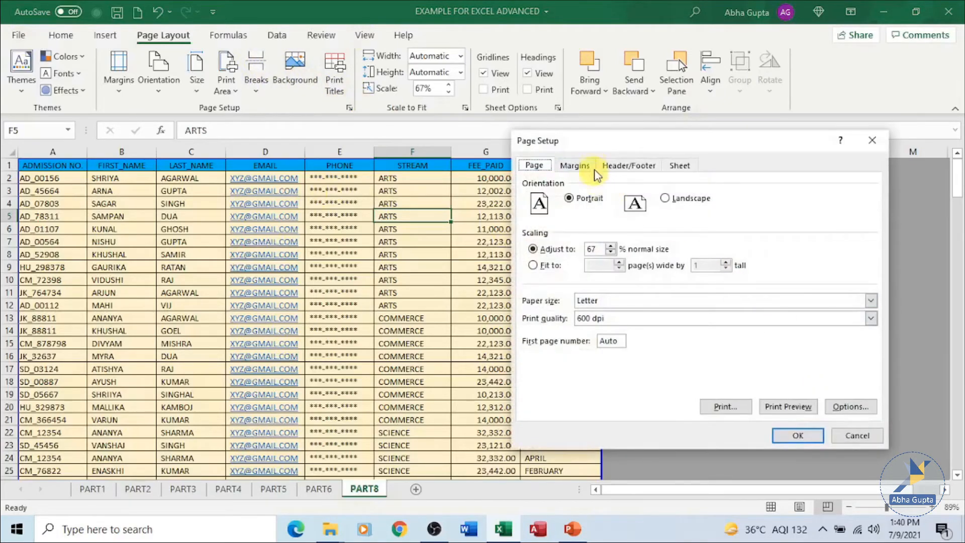
click(578, 166)
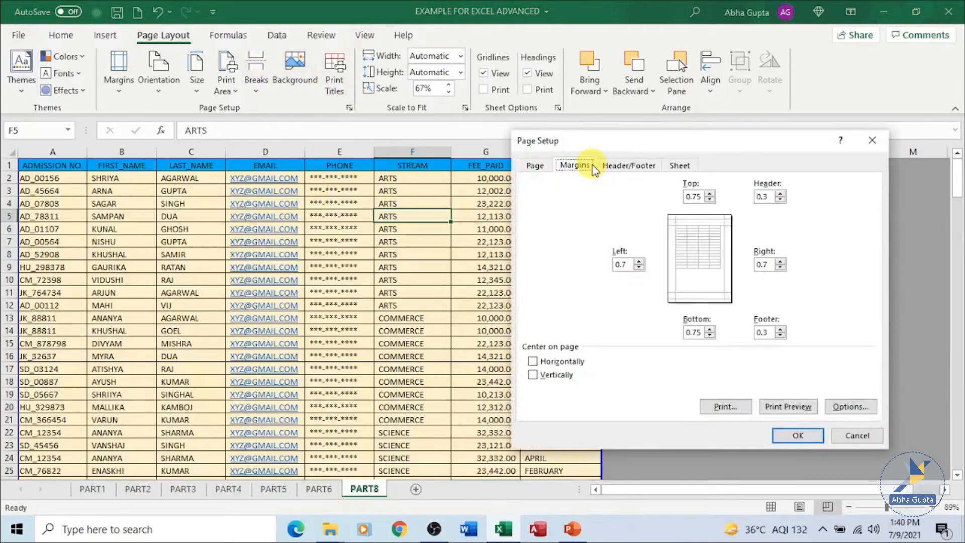
click(639, 262)
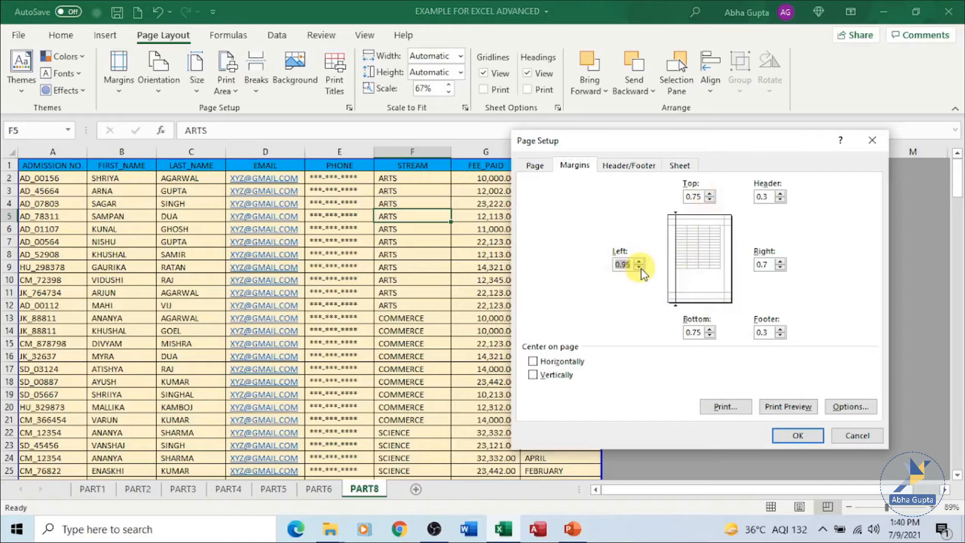
click(780, 262)
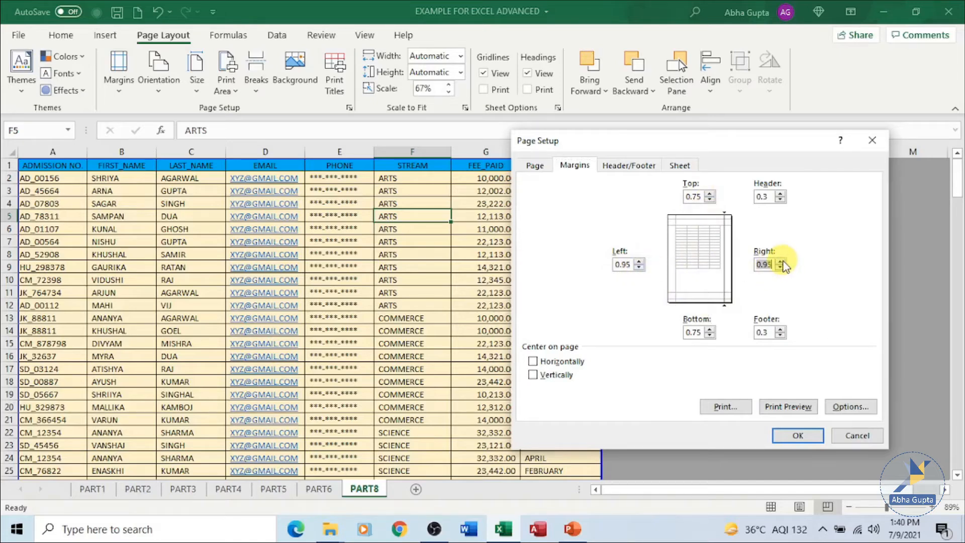
click(709, 329)
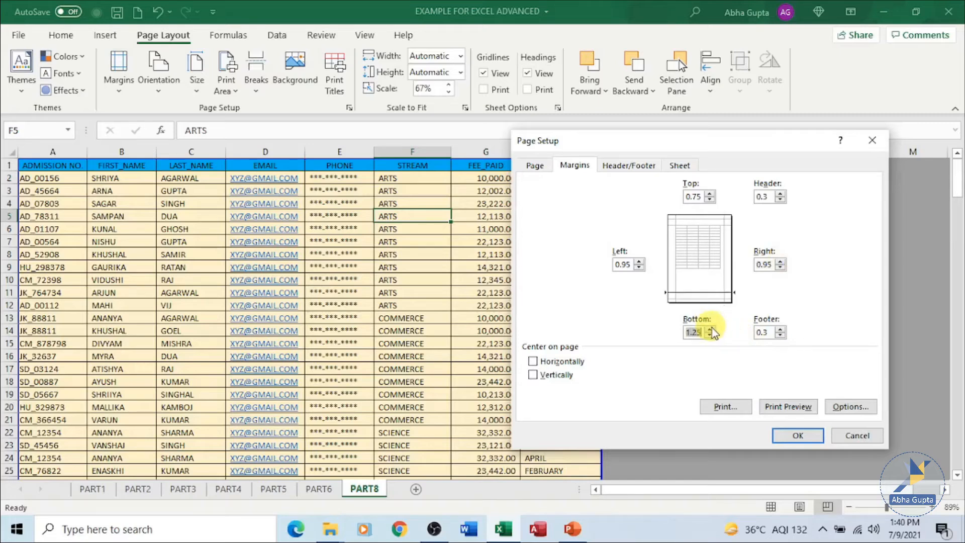
click(709, 335)
click(780, 194)
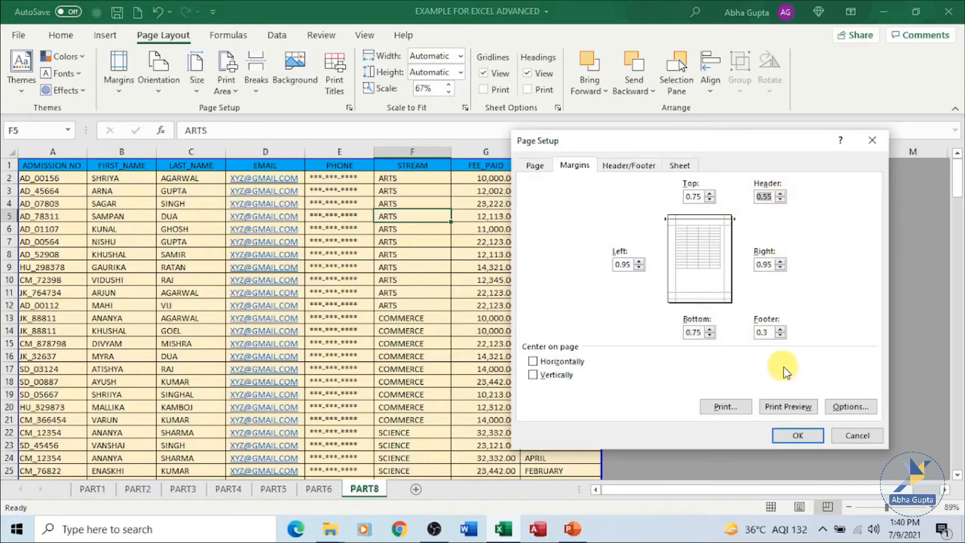
click(781, 329)
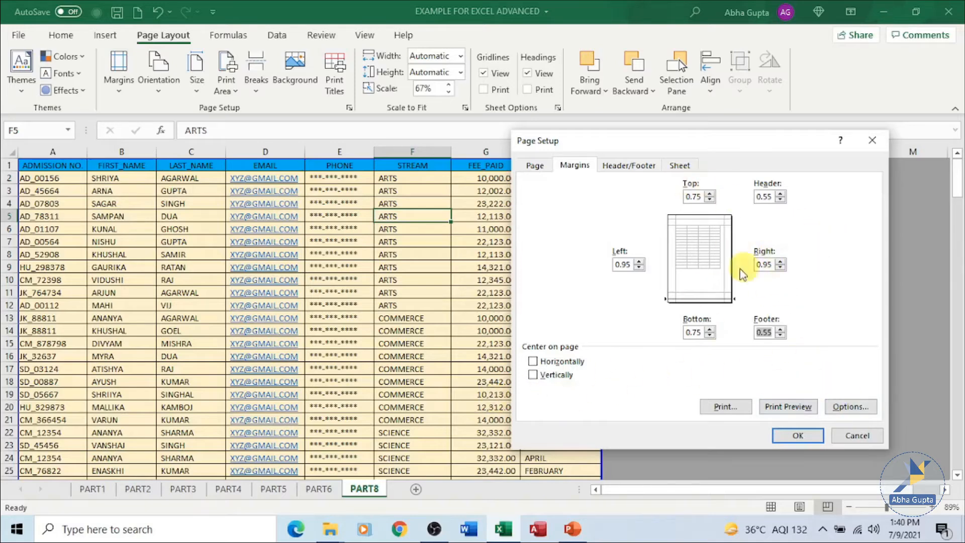
Apply the built-in header "Confidential, 7/9/2021, Page 1" to the worksheet.
click(643, 167)
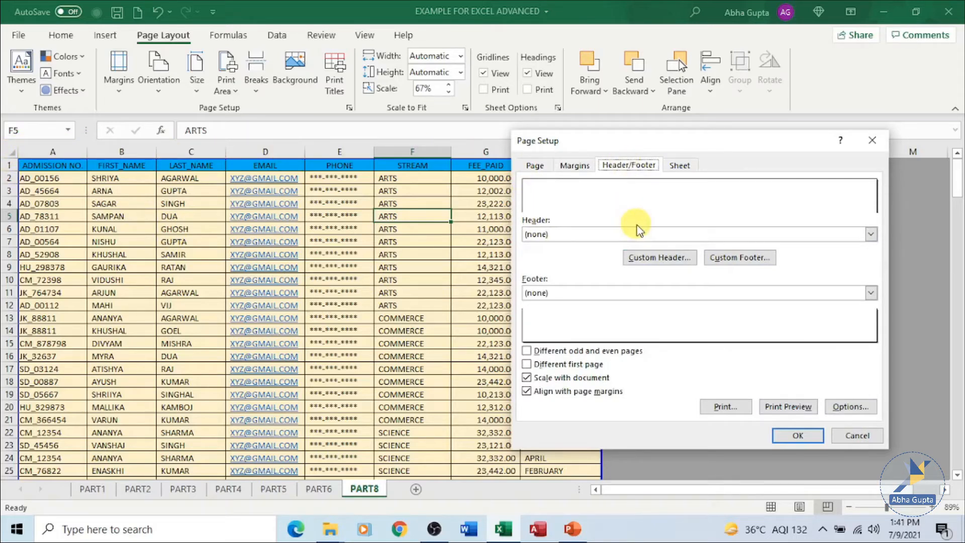
click(611, 234)
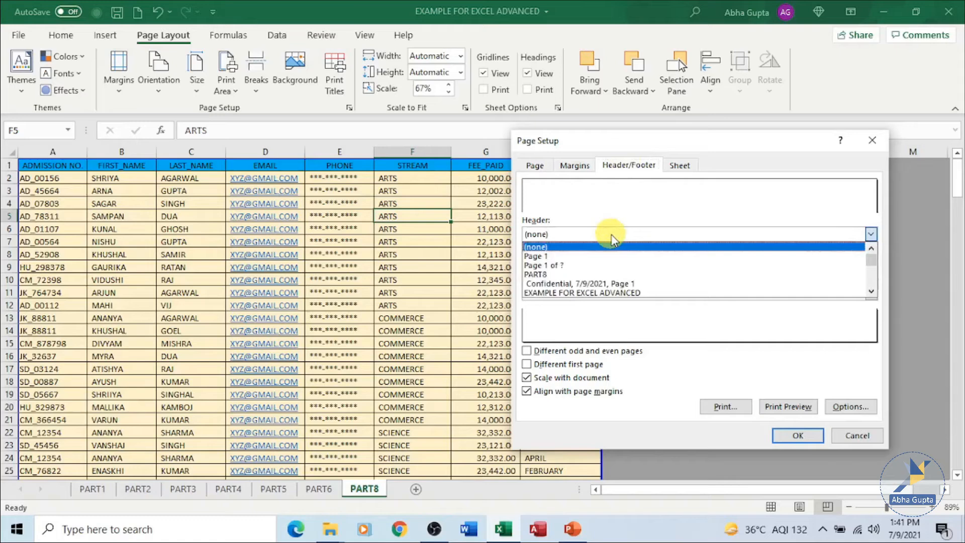
click(634, 283)
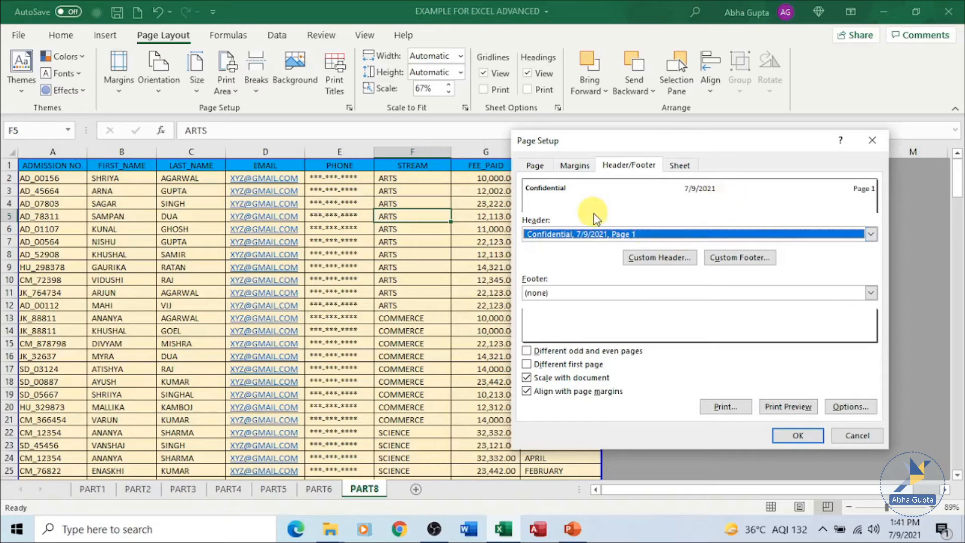
Customize the header by replacing Confidential in its left section with STUDENT DATA 2021, and choose that custom header for the worksheet.
click(656, 259)
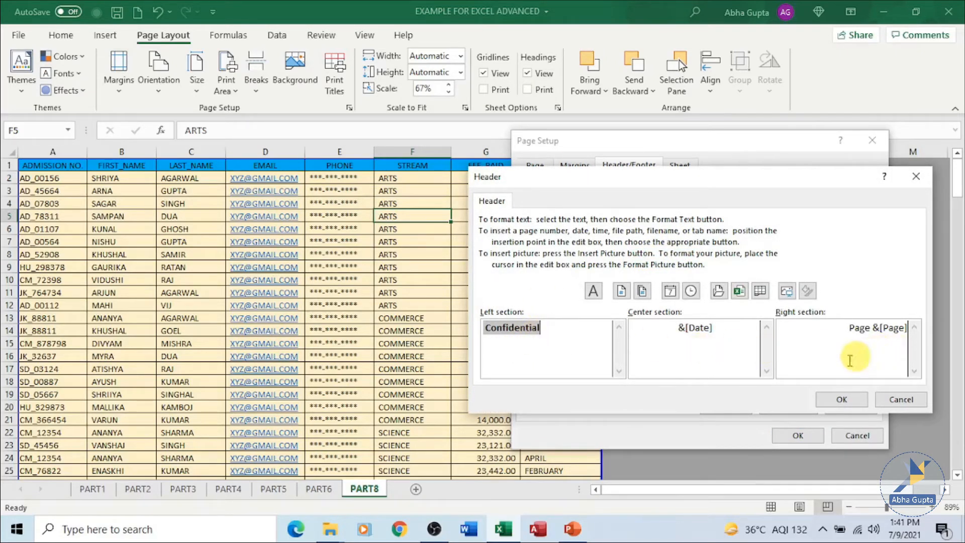
drag(701, 183, 704, 228)
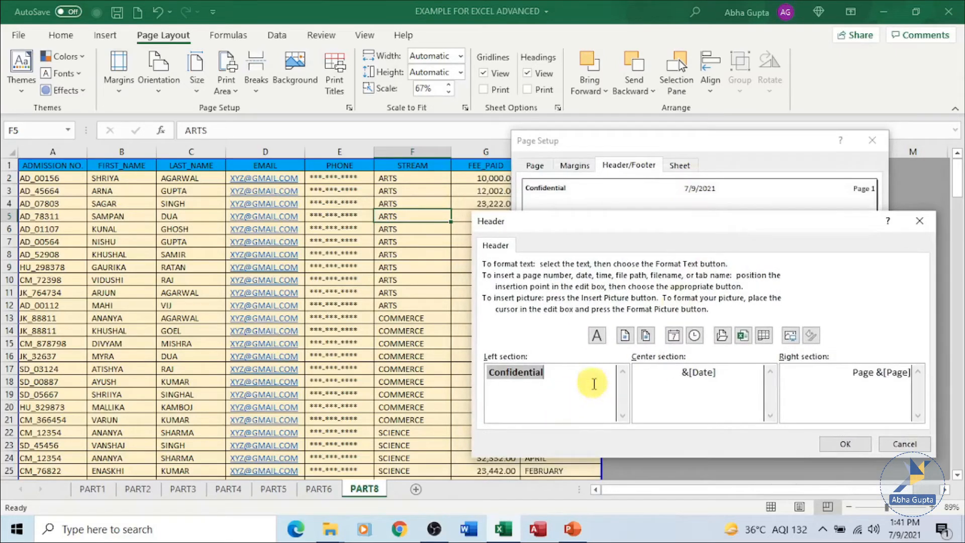
text(STUDENT DATA 2021)
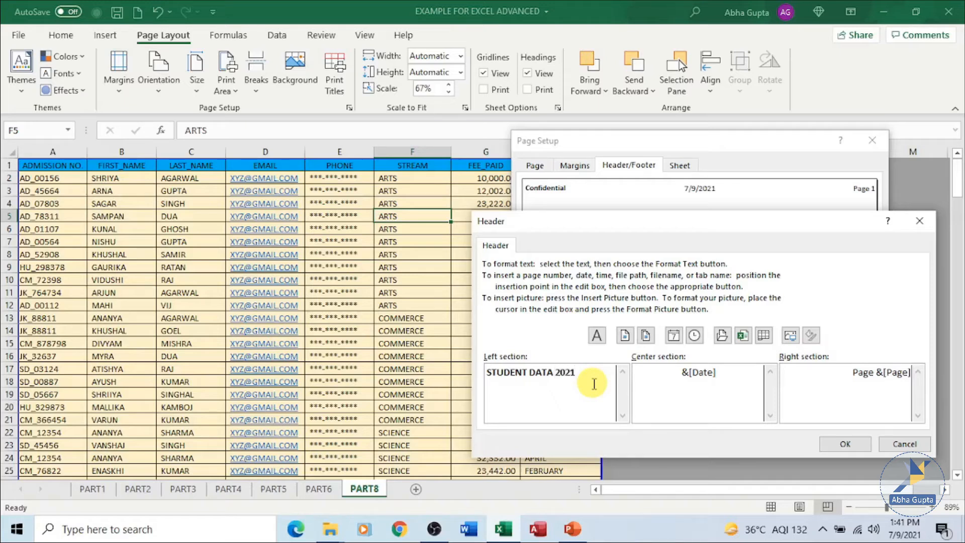
click(854, 444)
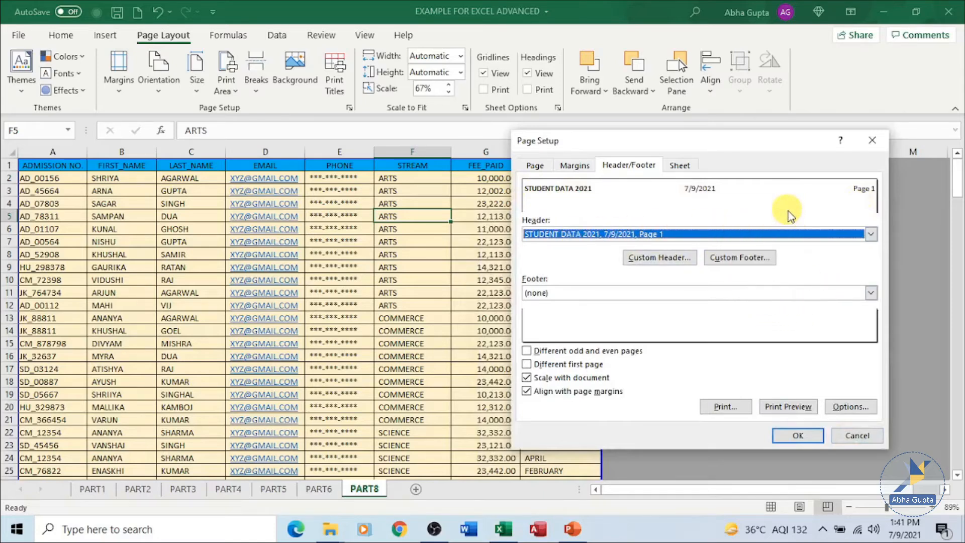
click(870, 234)
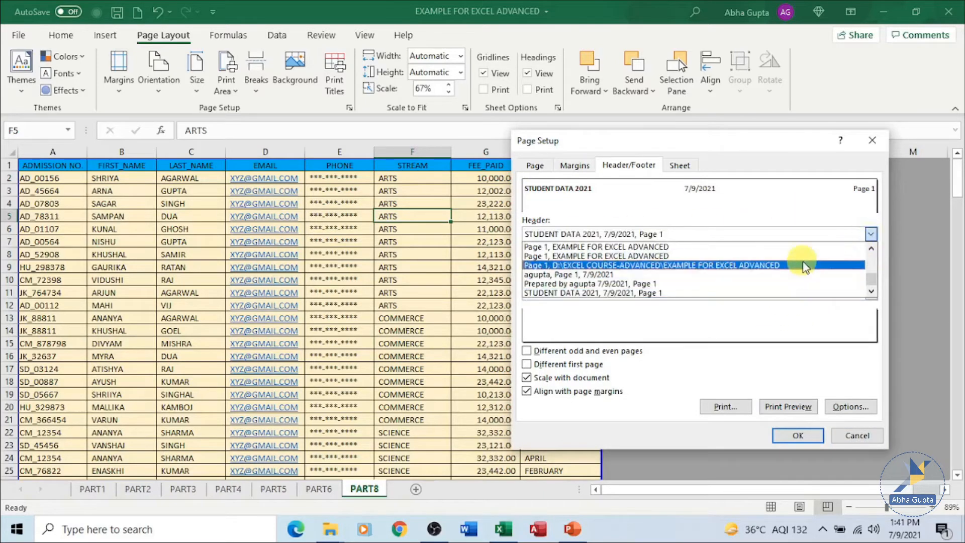
click(807, 292)
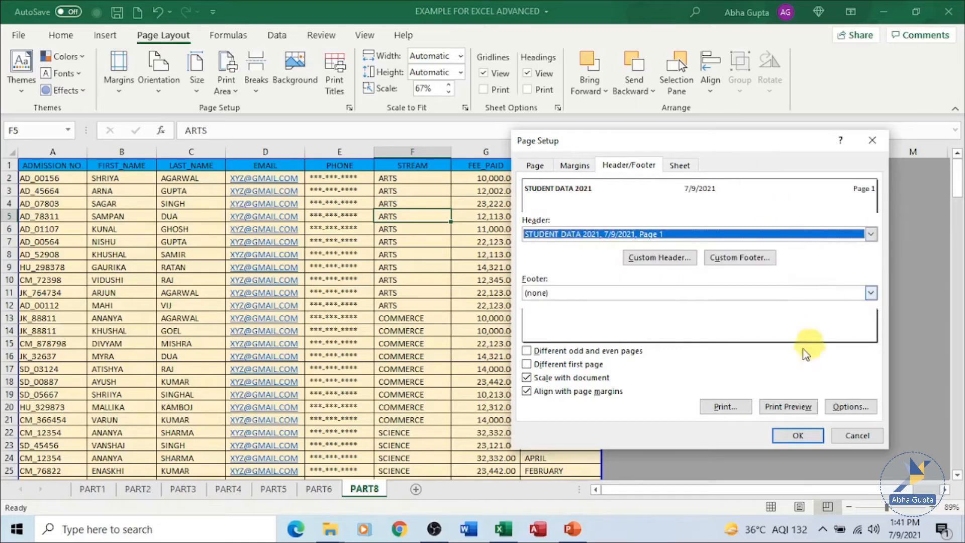
Browse the built-in footers and apply "Page 1 of ?" to the worksheet.
click(723, 296)
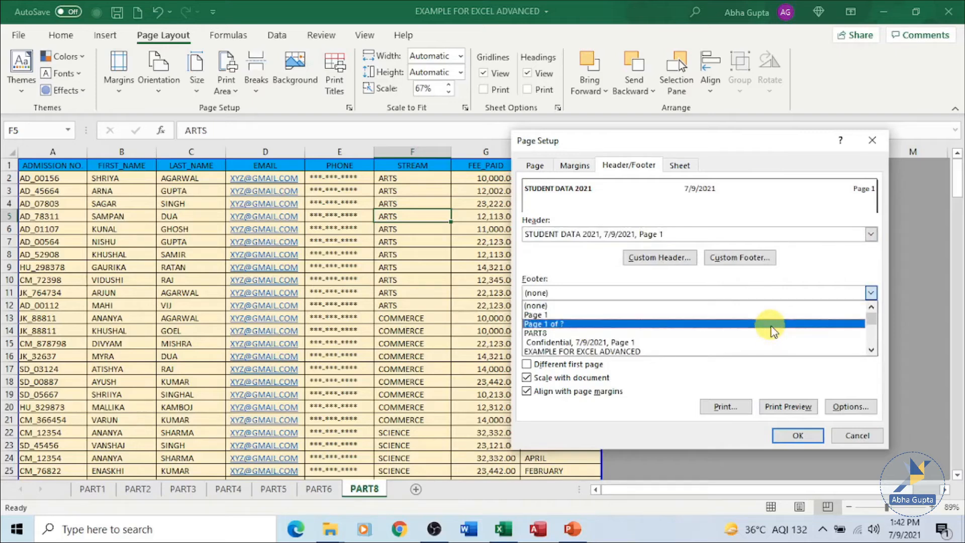
click(772, 326)
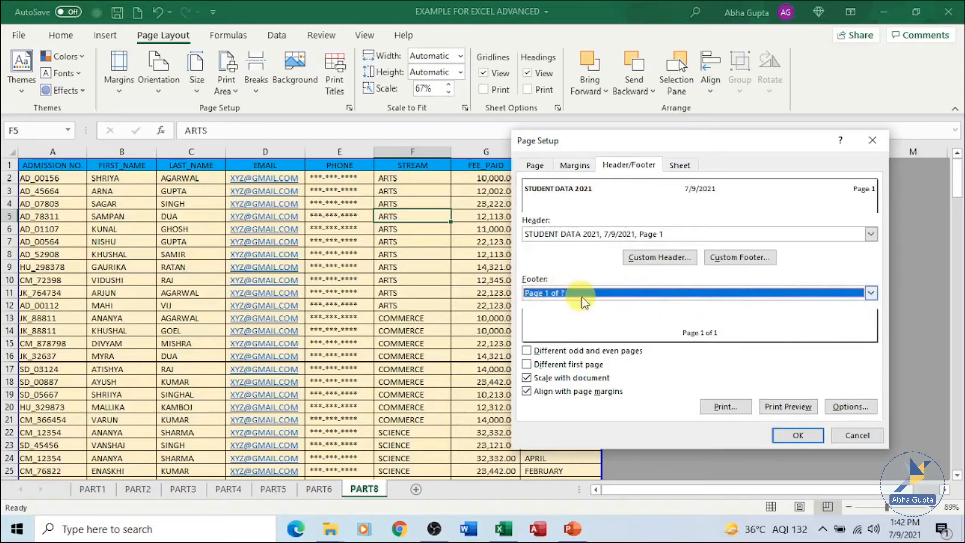
click(870, 294)
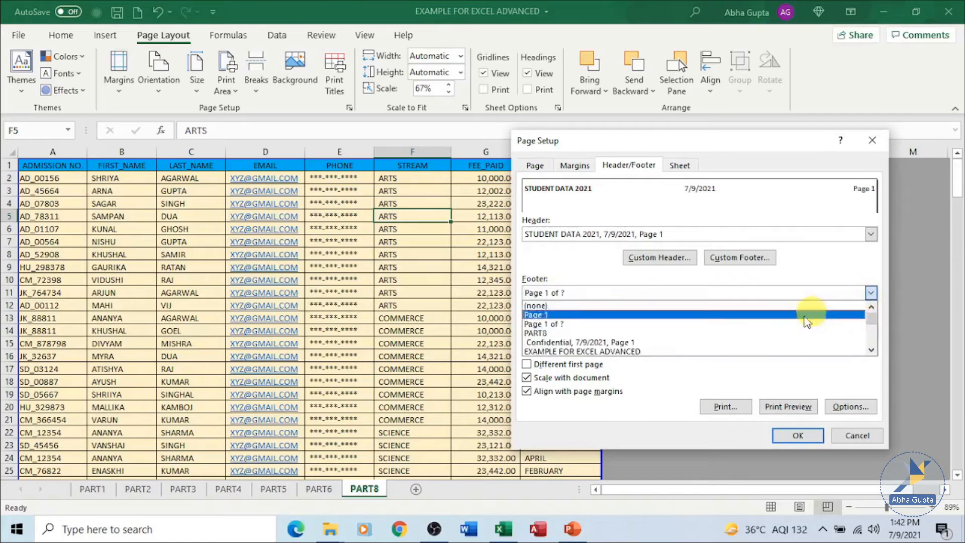
scroll(768, 346, down, 3)
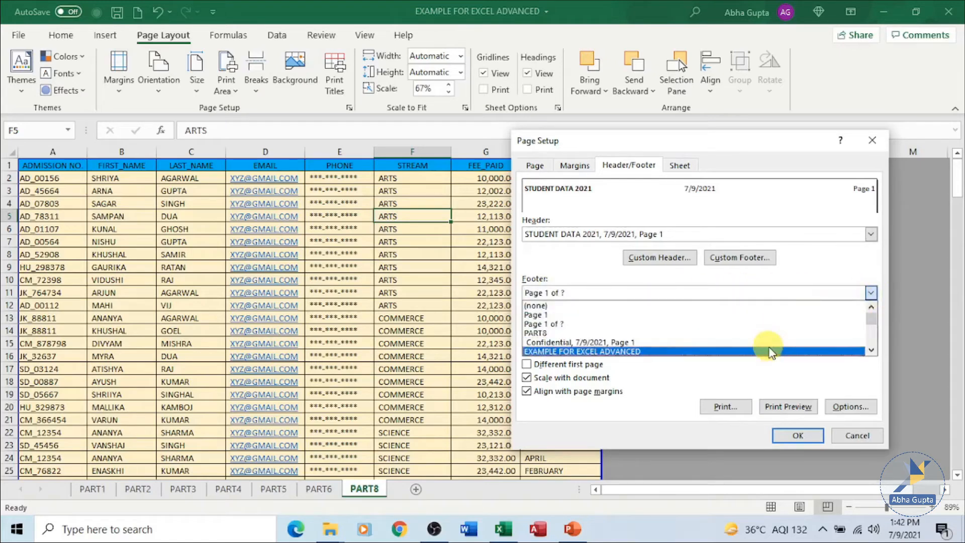
scroll(769, 349, down, 6)
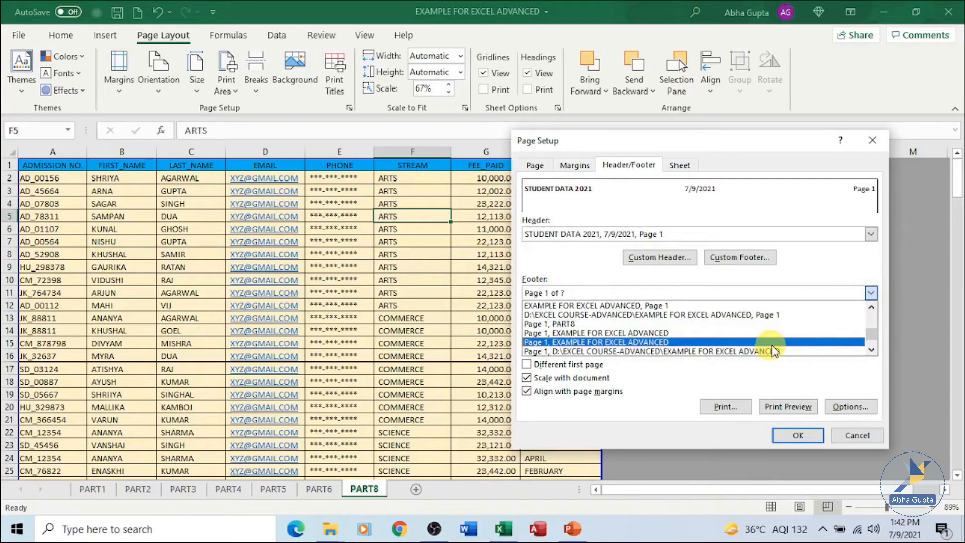
scroll(774, 350, up, 9)
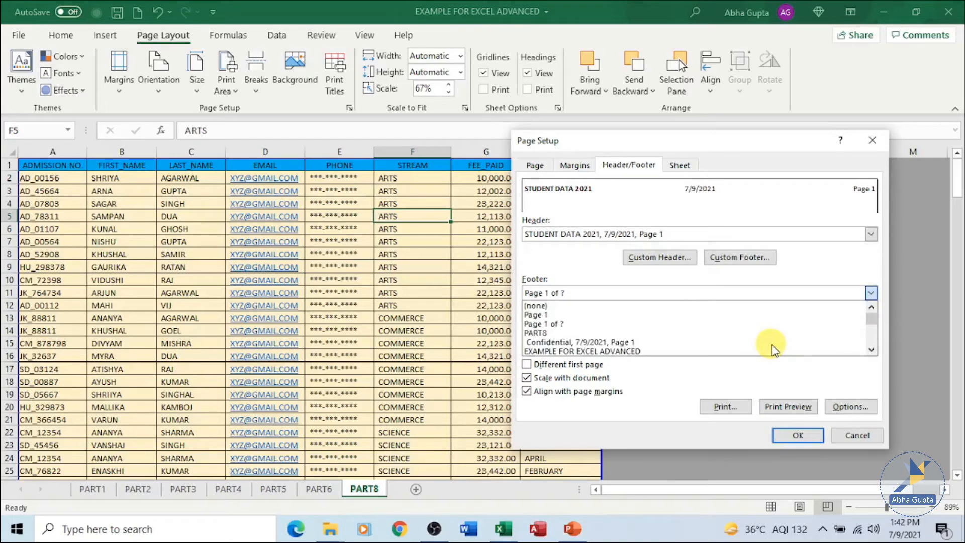
click(695, 323)
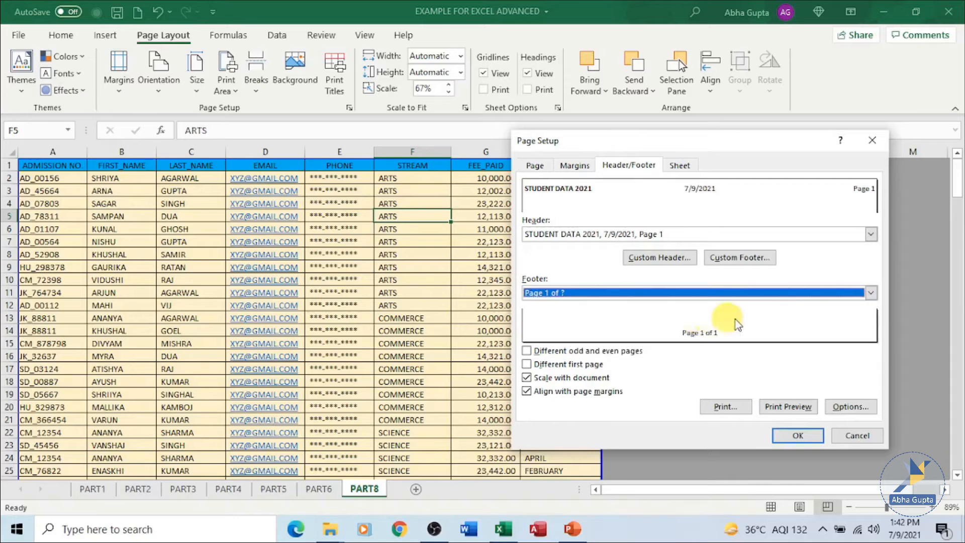
Customize the footer by adding PREPARED BY AG to its right section.
click(767, 258)
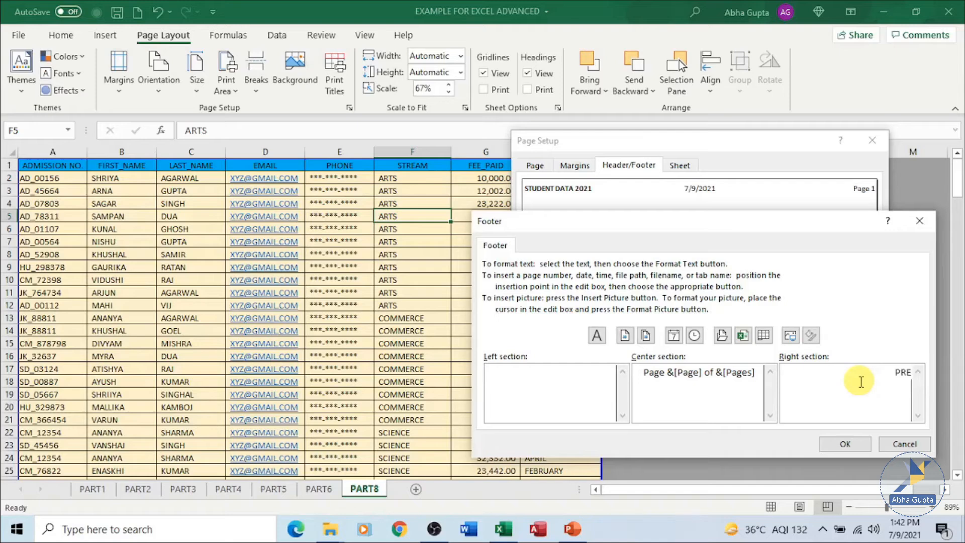
text(RED BY AG)
click(845, 444)
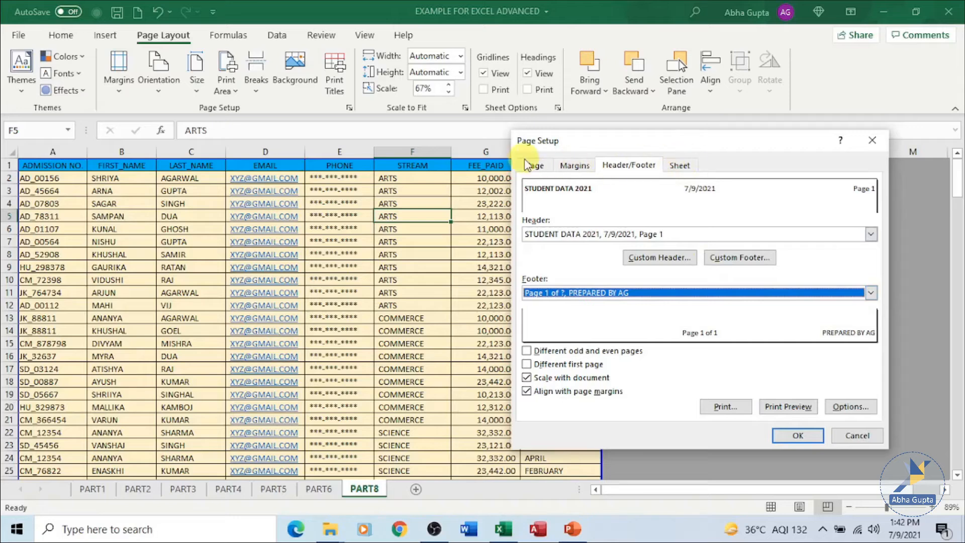
Examine the header and footer of the first page in the print preview at enlarged size, and return to the worksheet.
click(788, 407)
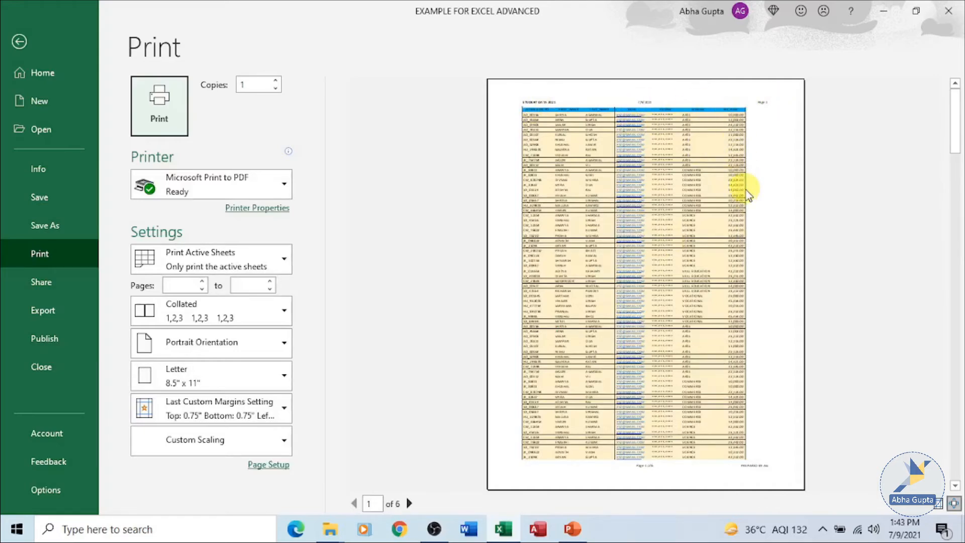
click(953, 503)
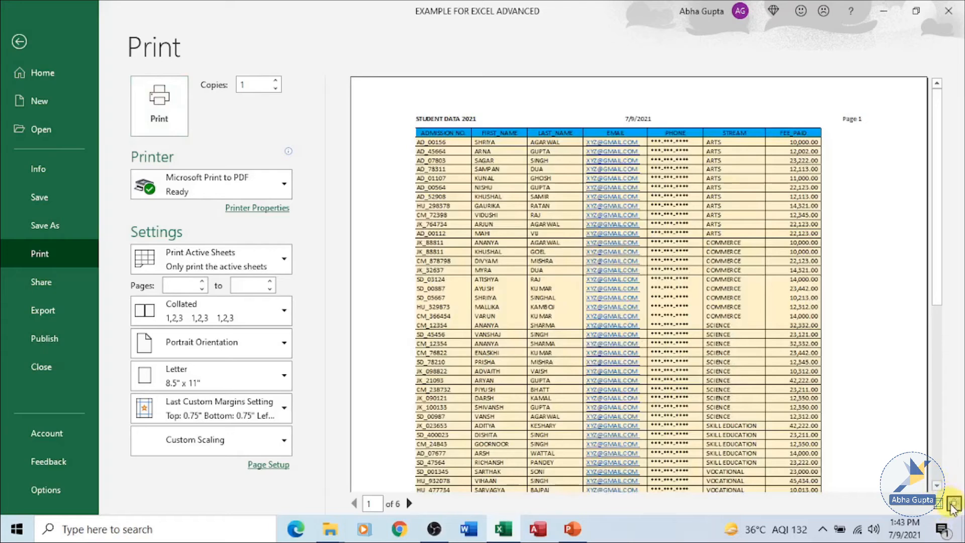
click(953, 503)
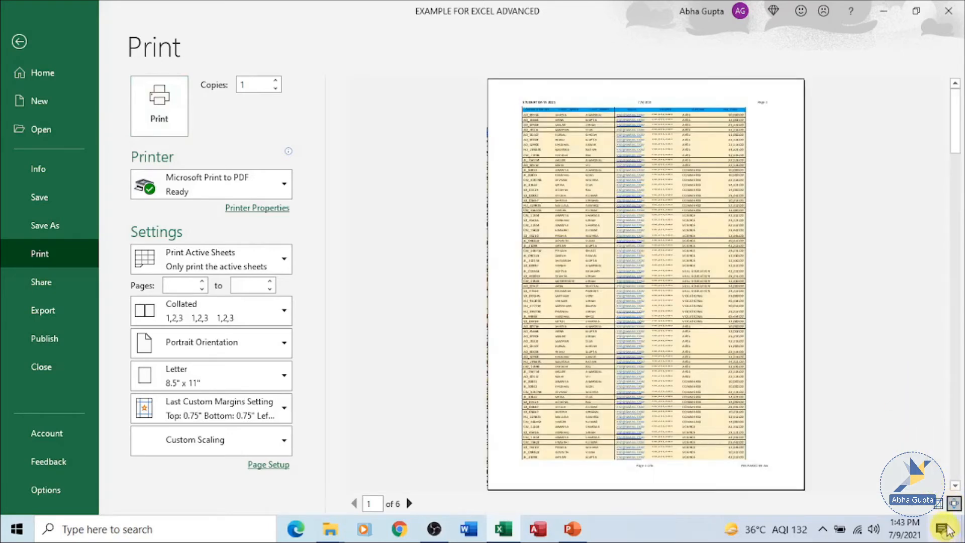
click(832, 229)
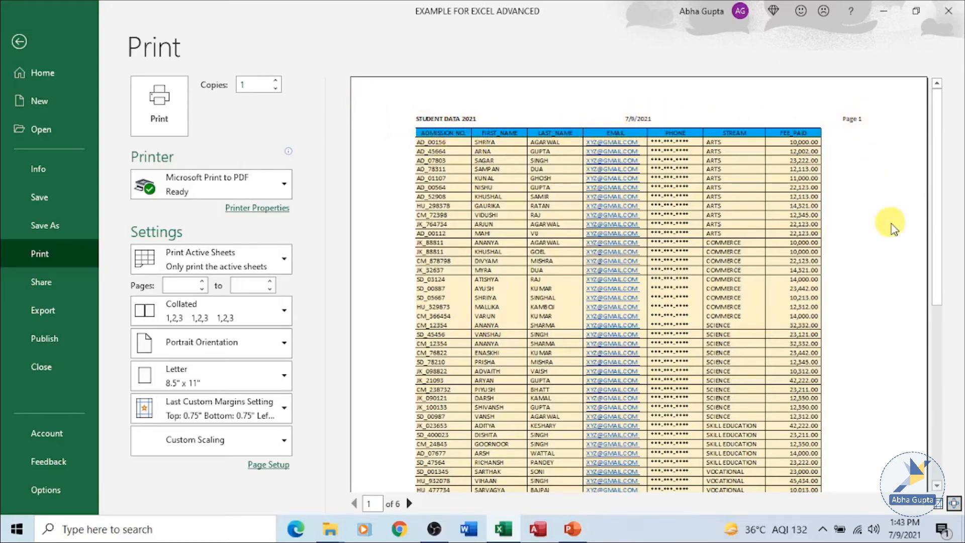
scroll(896, 228, down, 5)
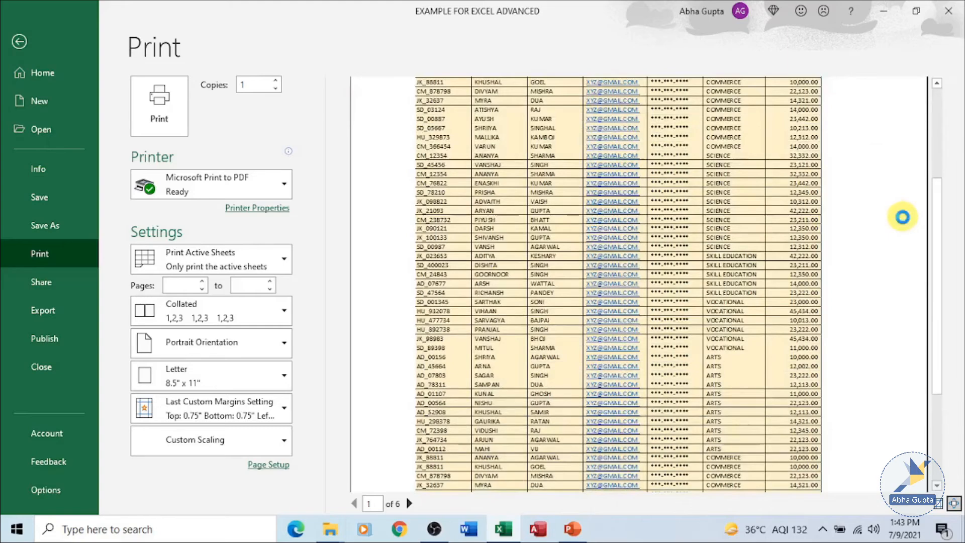
scroll(900, 221, down, 3)
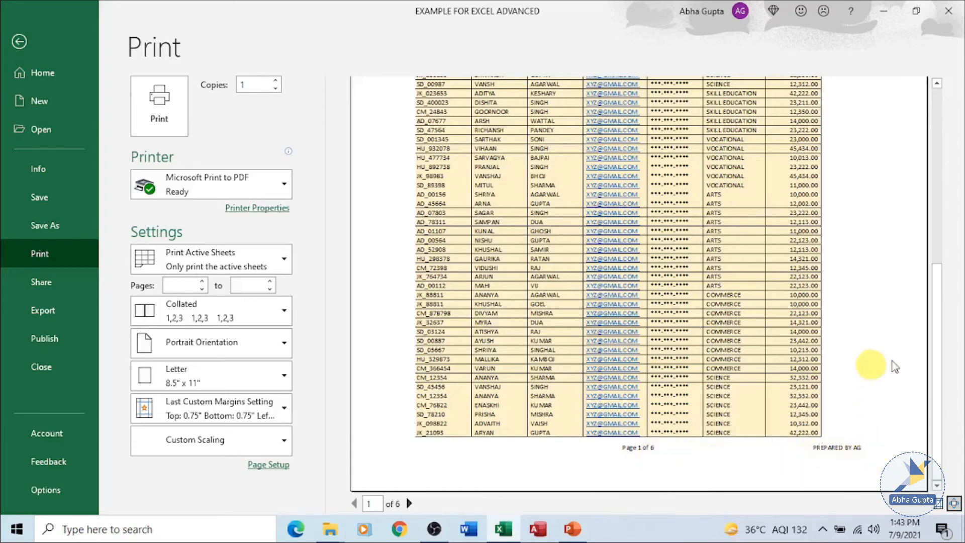
scroll(864, 370, up, 1)
scroll(939, 352, up, 4)
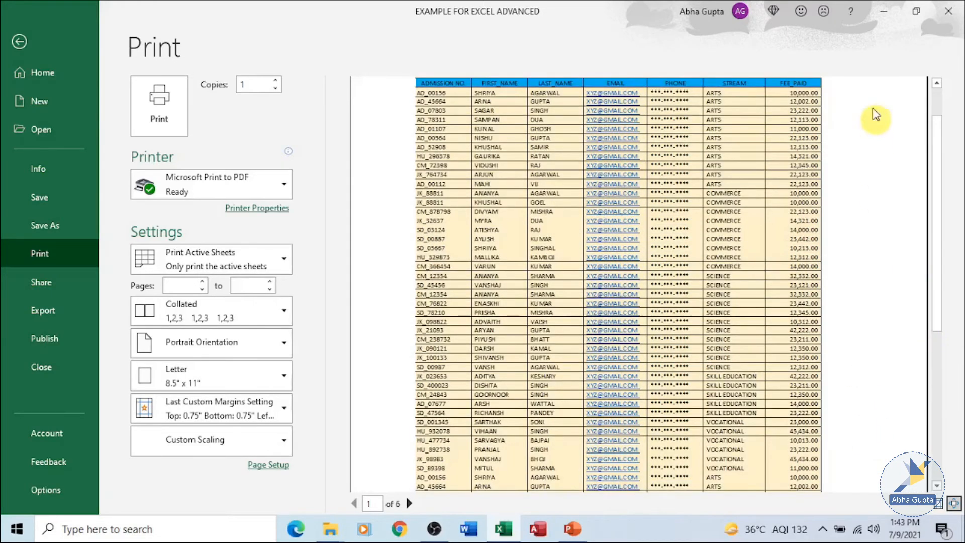
drag(930, 159, 943, 97)
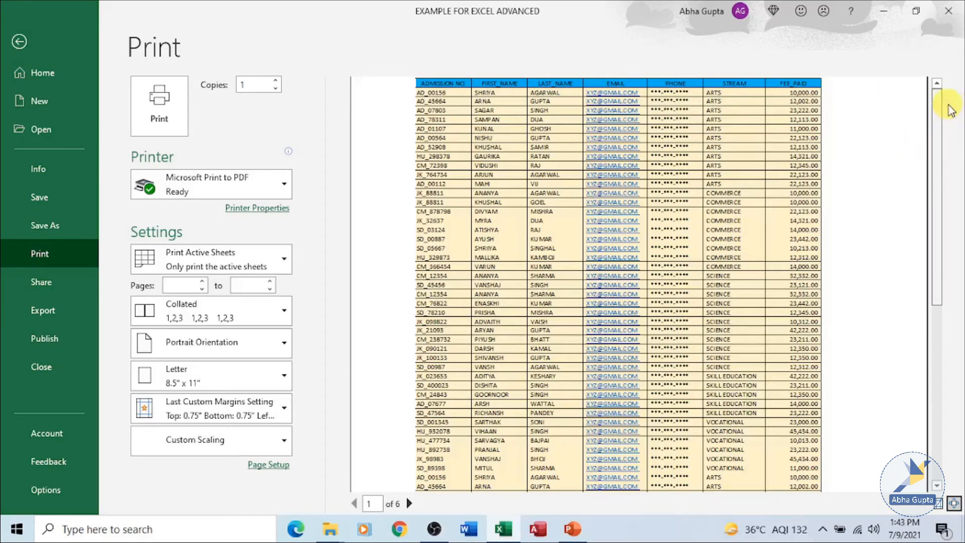
scroll(819, 181, up, 1)
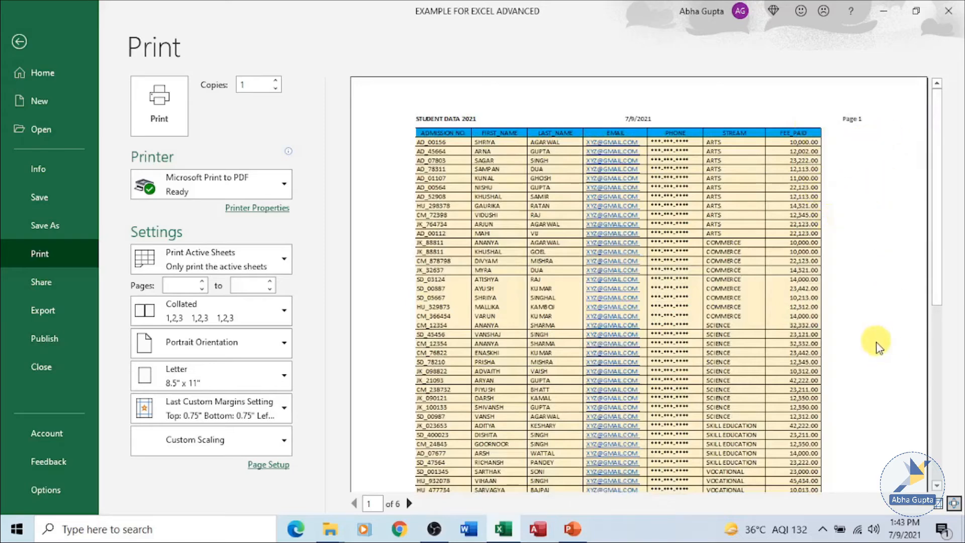
scroll(875, 341, down, 1)
scroll(874, 341, down, 5)
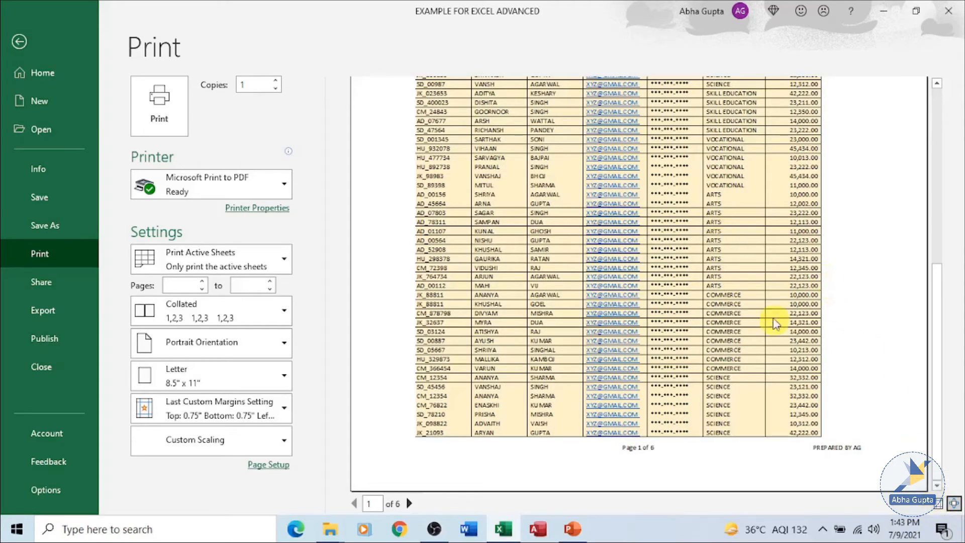
scroll(768, 318, up, 5)
click(18, 40)
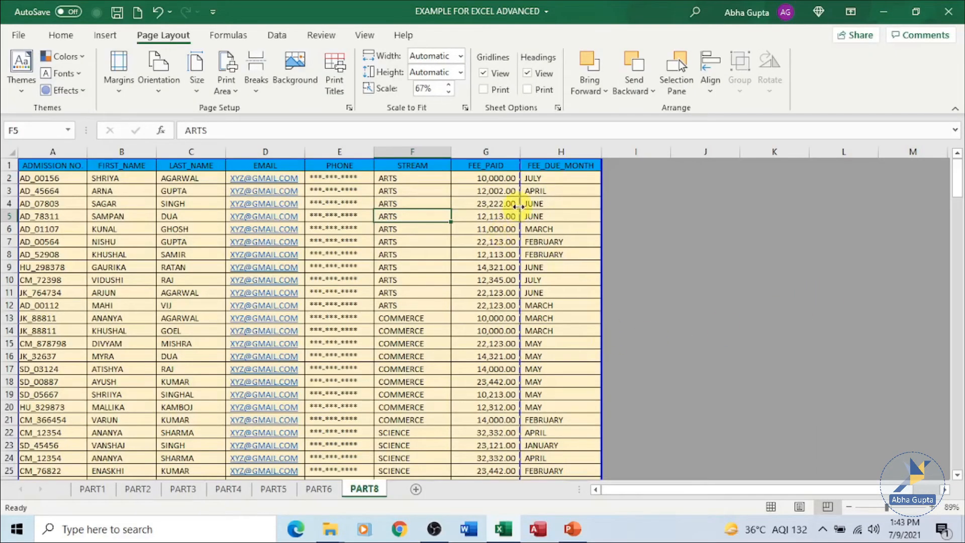
Move the vertical page break past the FEE_DUE_MONTH column so it prints with the other columns, and open the print preview.
drag(520, 213, 603, 213)
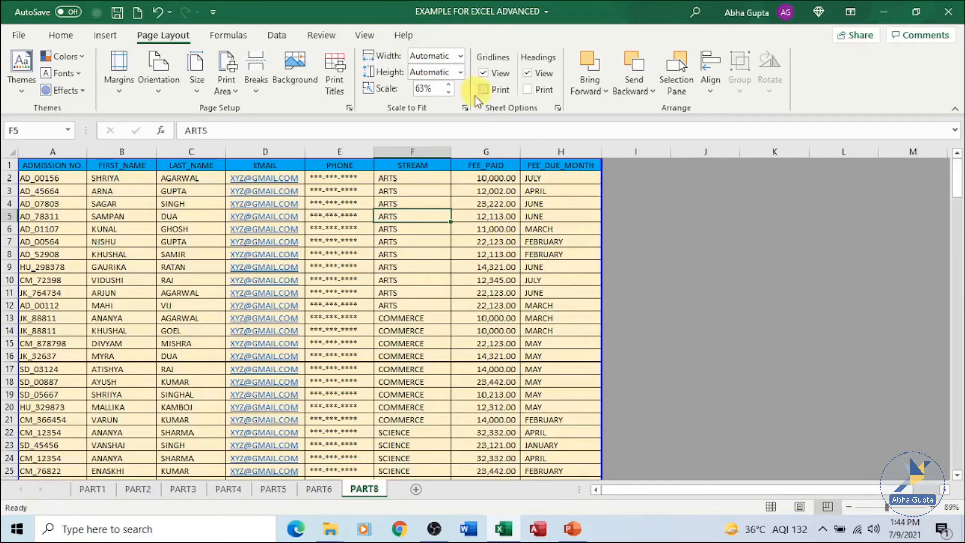
click(348, 108)
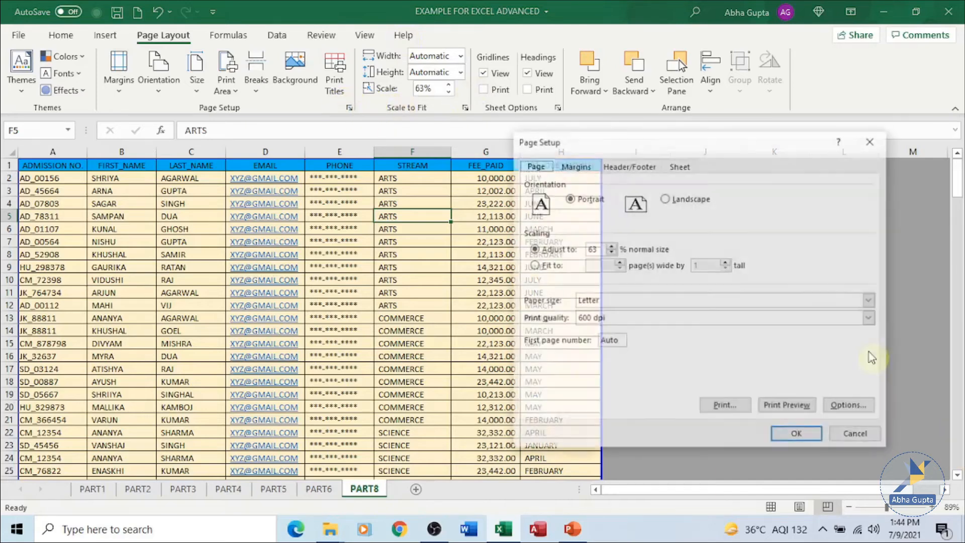
click(810, 410)
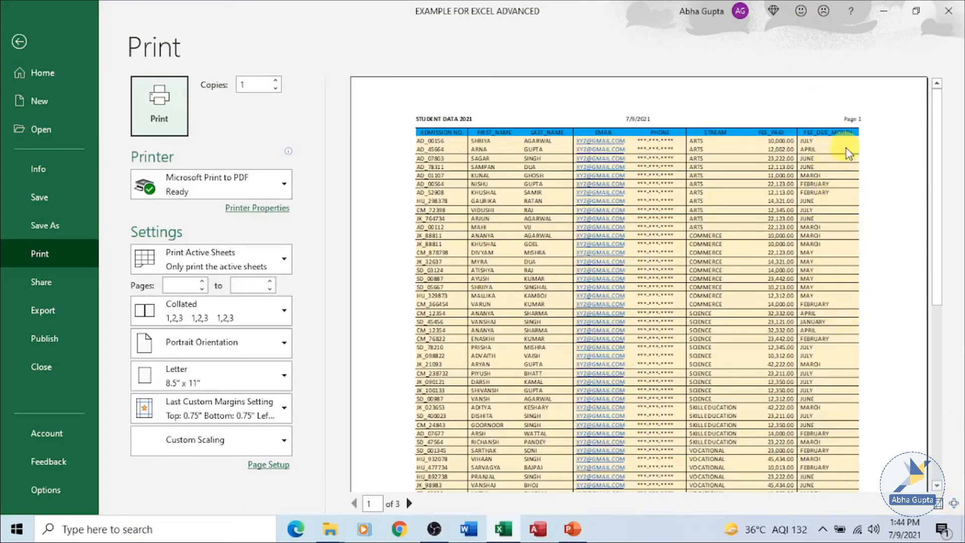
Compare the column headings, header and footer on pages 1 and 2 of the print preview, and return to the worksheet.
scroll(870, 270, down, 2)
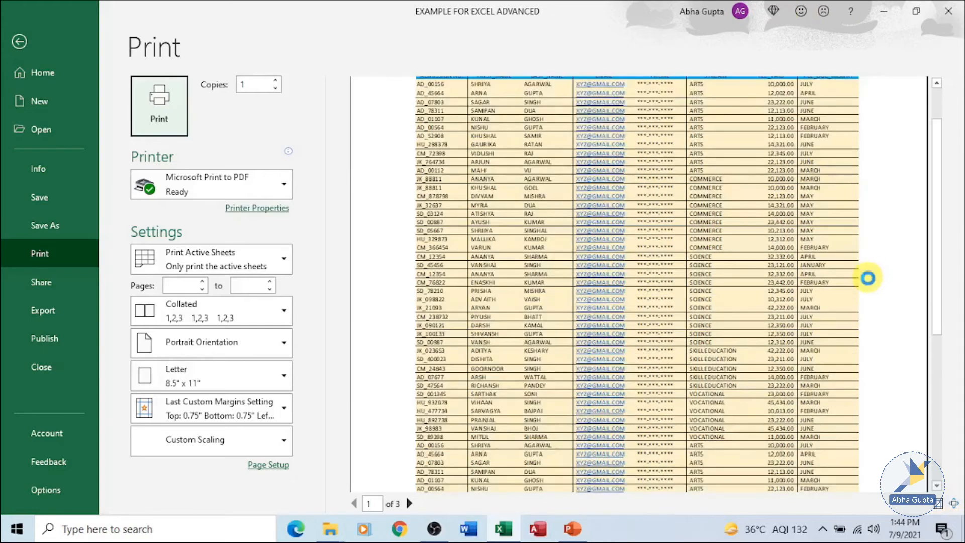
scroll(868, 278, down, 10)
click(409, 503)
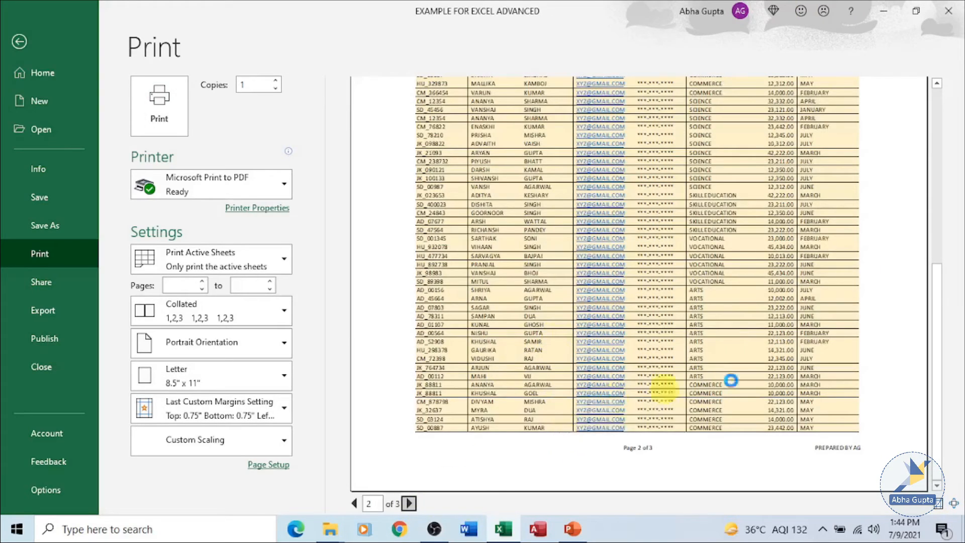
scroll(900, 318, up, 5)
scroll(926, 294, up, 3)
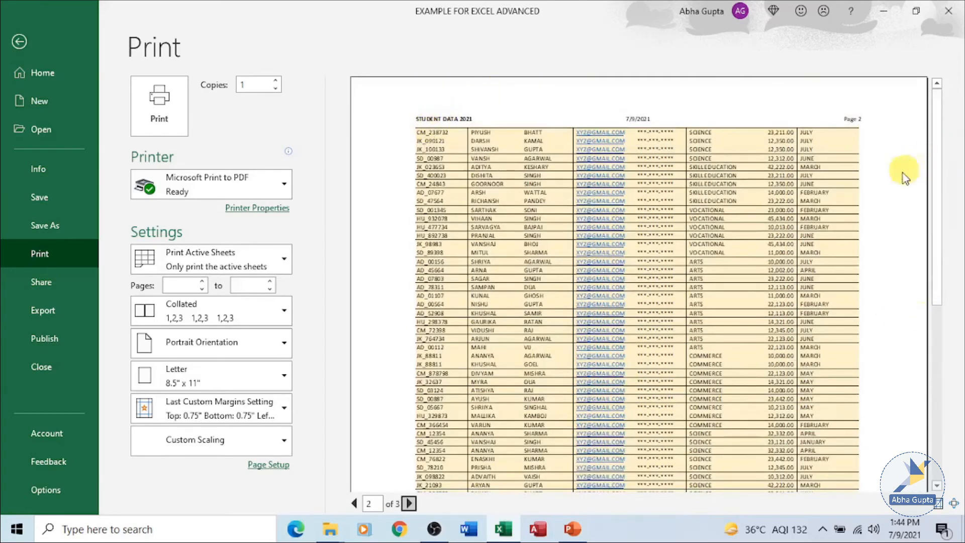
click(353, 504)
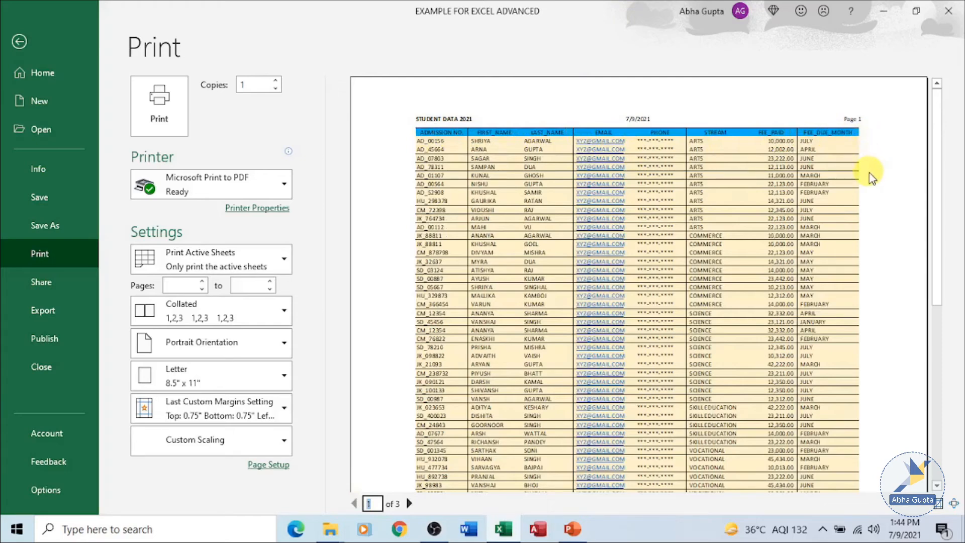
scroll(879, 191, down, 2)
scroll(862, 215, down, 6)
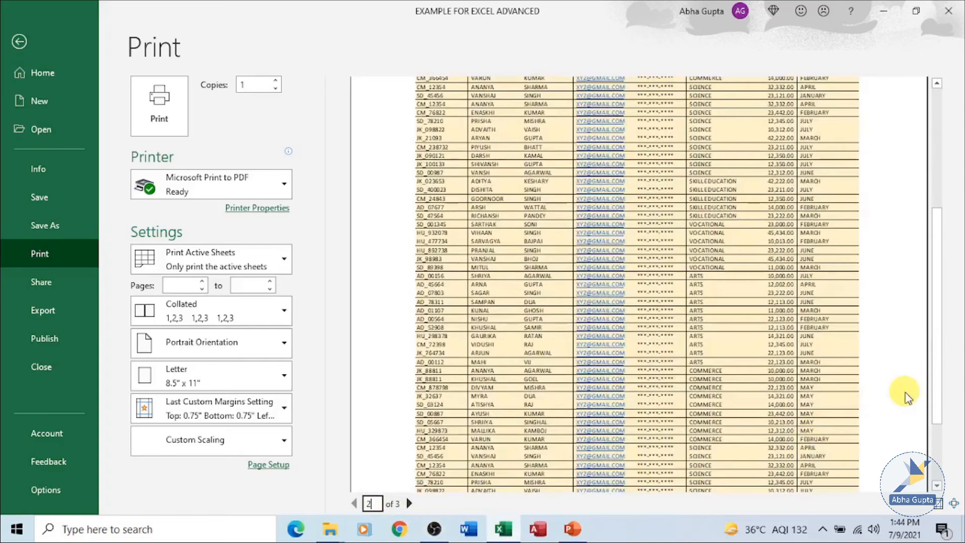
scroll(904, 392, down, 5)
scroll(851, 370, down, 6)
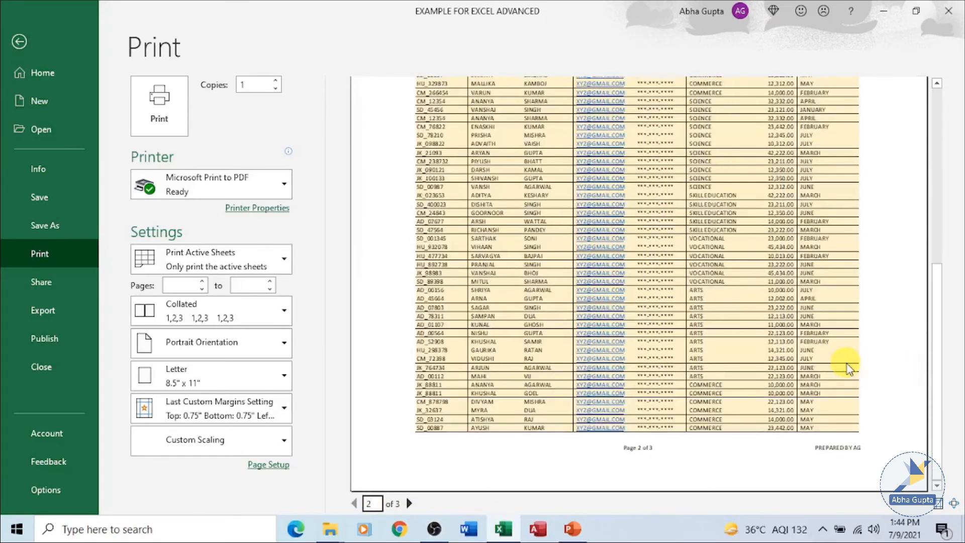
scroll(915, 348, up, 3)
scroll(935, 290, up, 3)
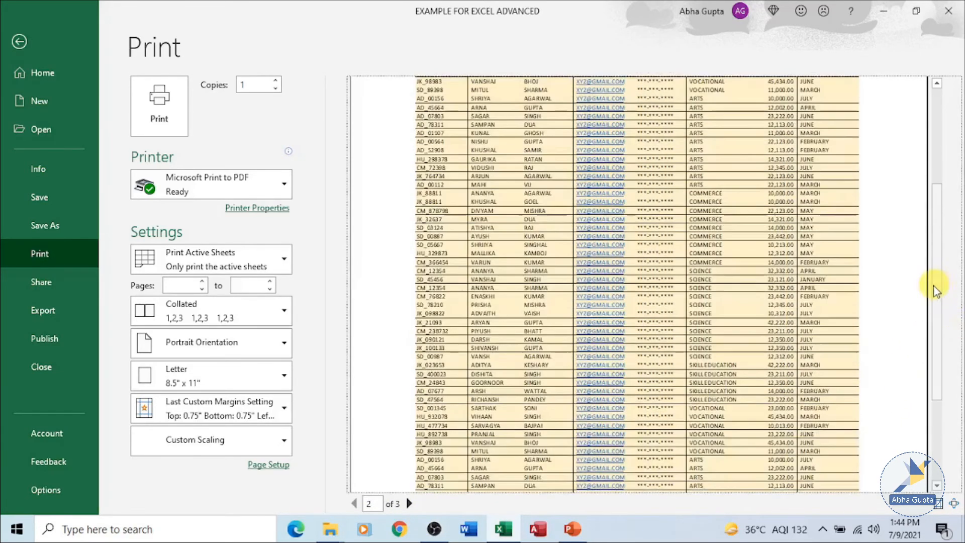
scroll(899, 267, up, 3)
scroll(902, 266, up, 3)
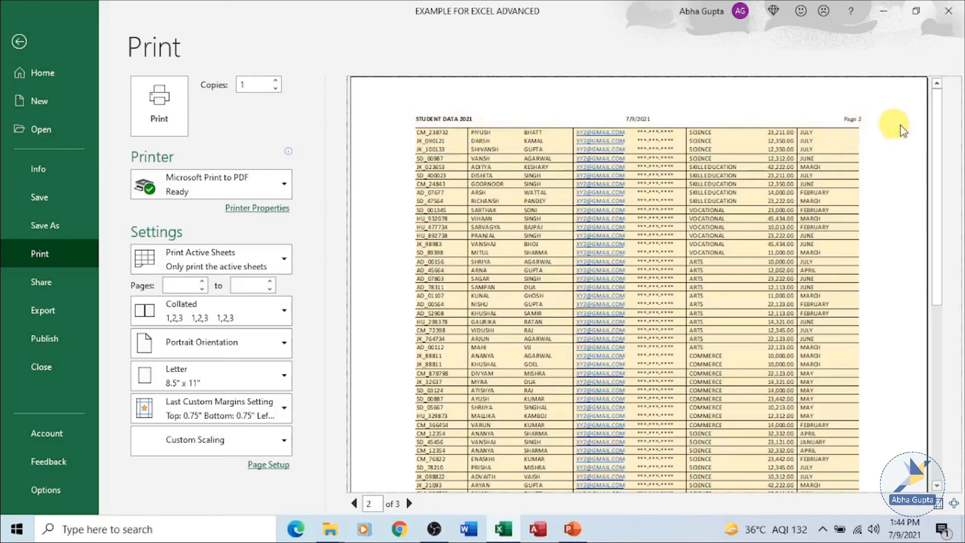
click(18, 41)
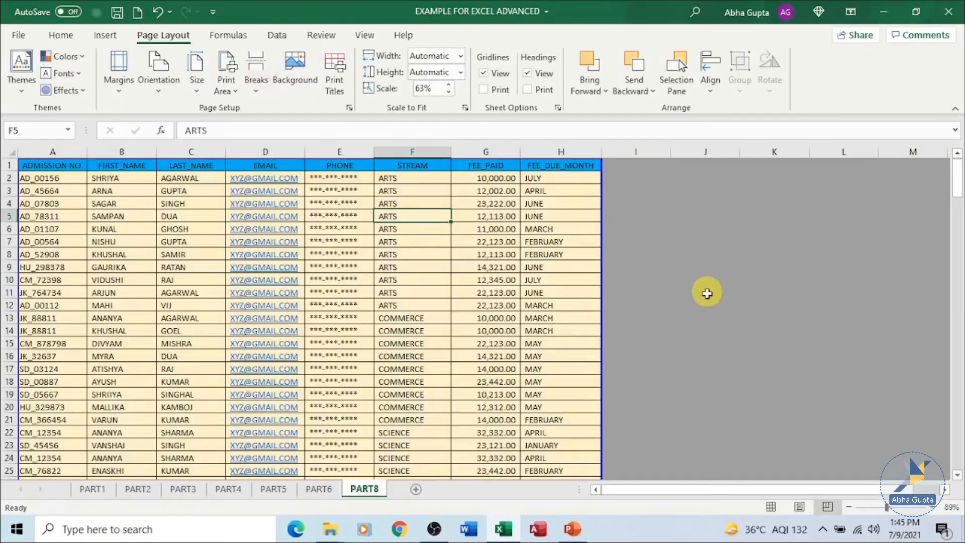
Set row 1 as the print title row repeated at the top of every page, and open the print preview.
click(348, 107)
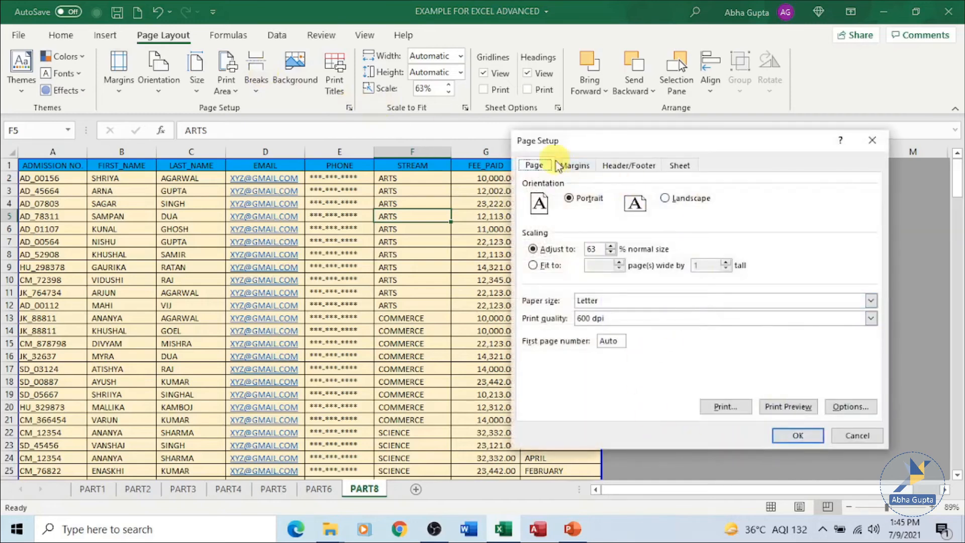
click(649, 164)
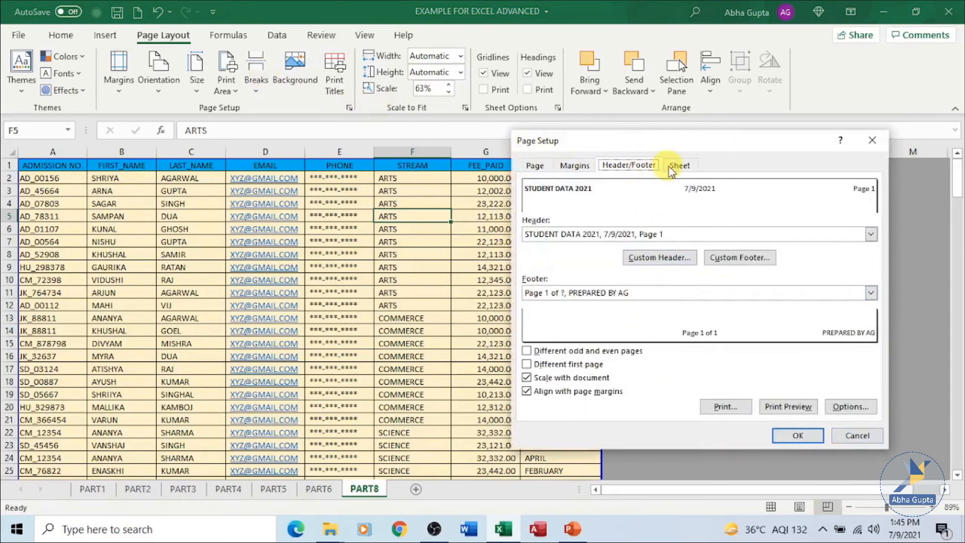
click(679, 167)
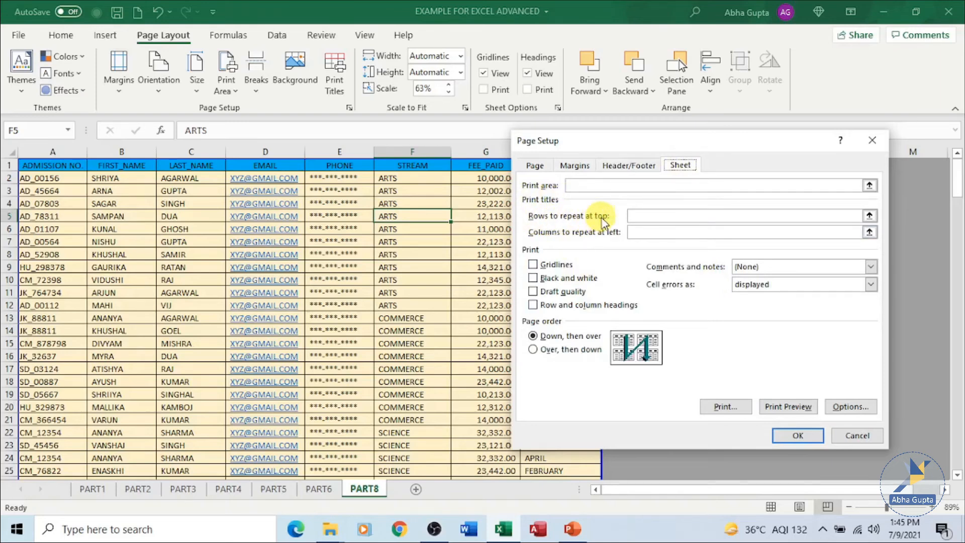
click(869, 216)
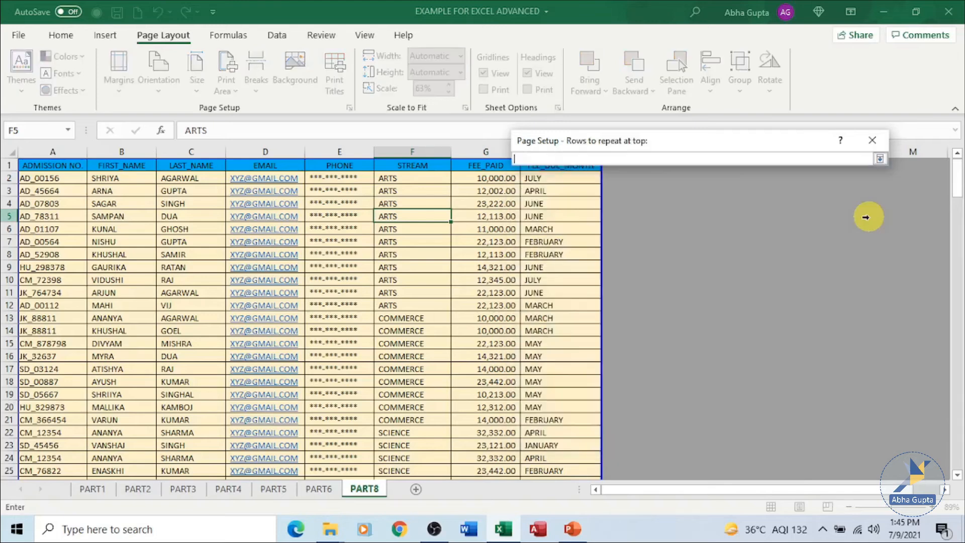
click(13, 164)
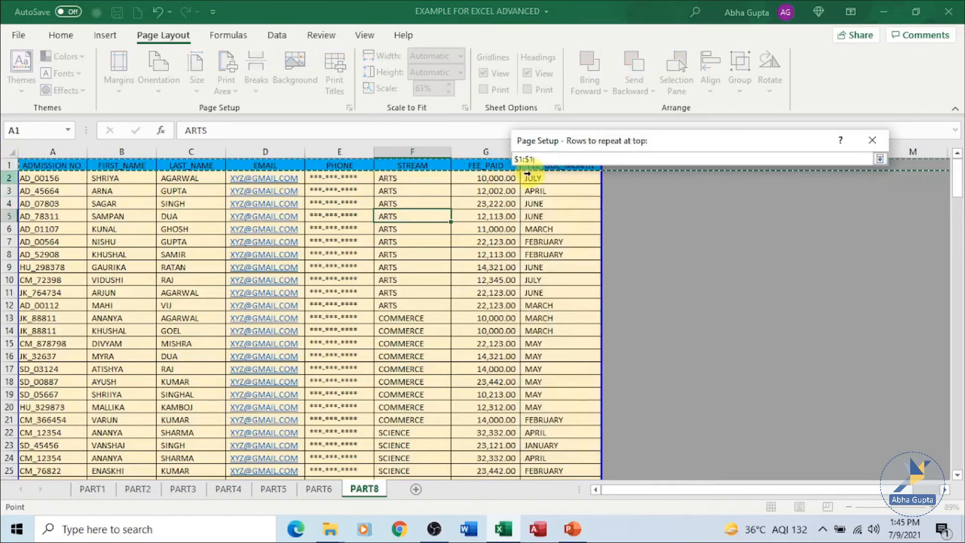
click(880, 160)
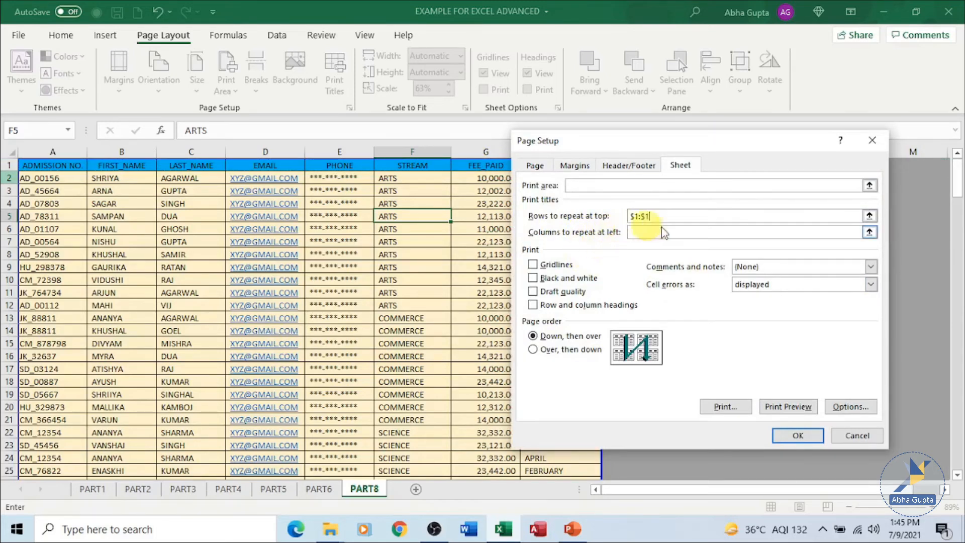
click(795, 405)
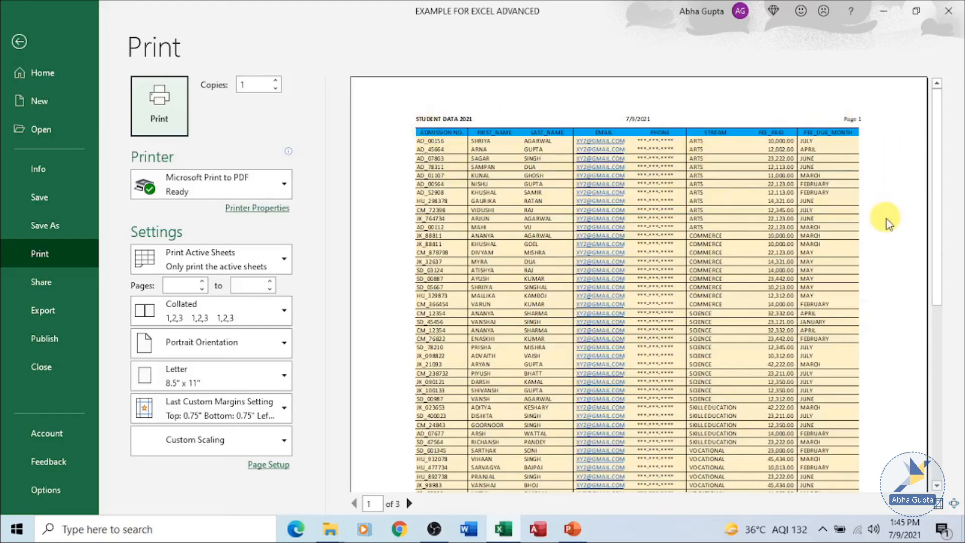
Check the repeated column headings, header and footer on pages 1 and 2 of the print preview.
scroll(886, 223, down, 1)
scroll(887, 223, down, 2)
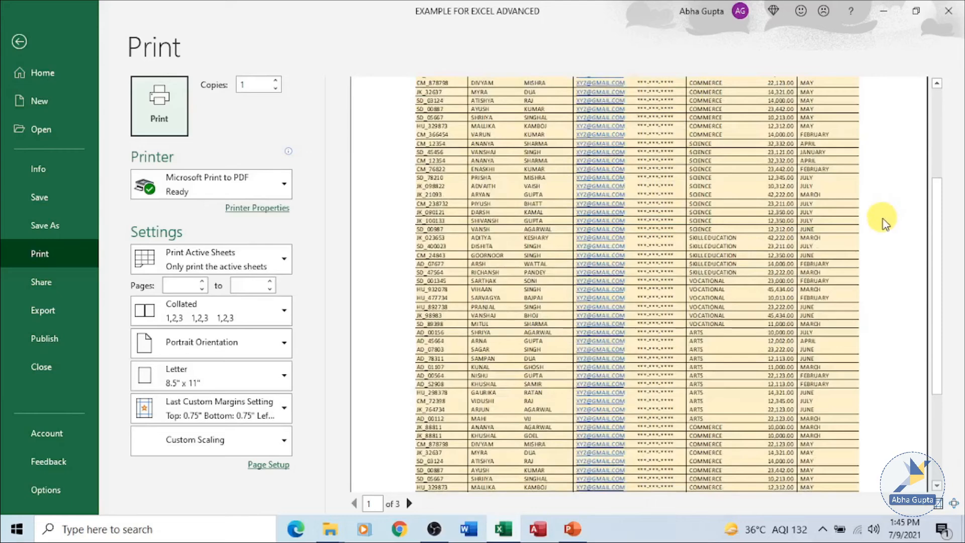
scroll(883, 221, down, 1)
scroll(883, 221, down, 2)
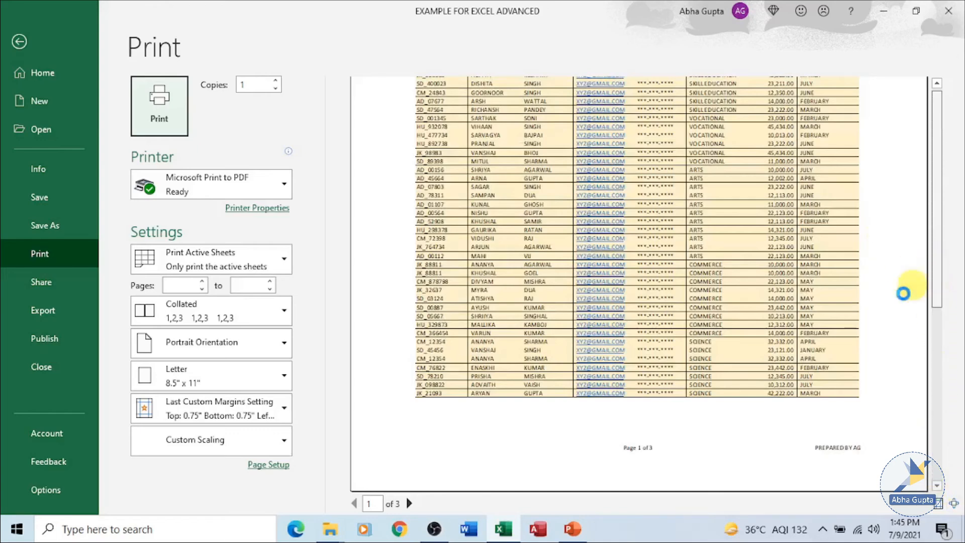
click(381, 503)
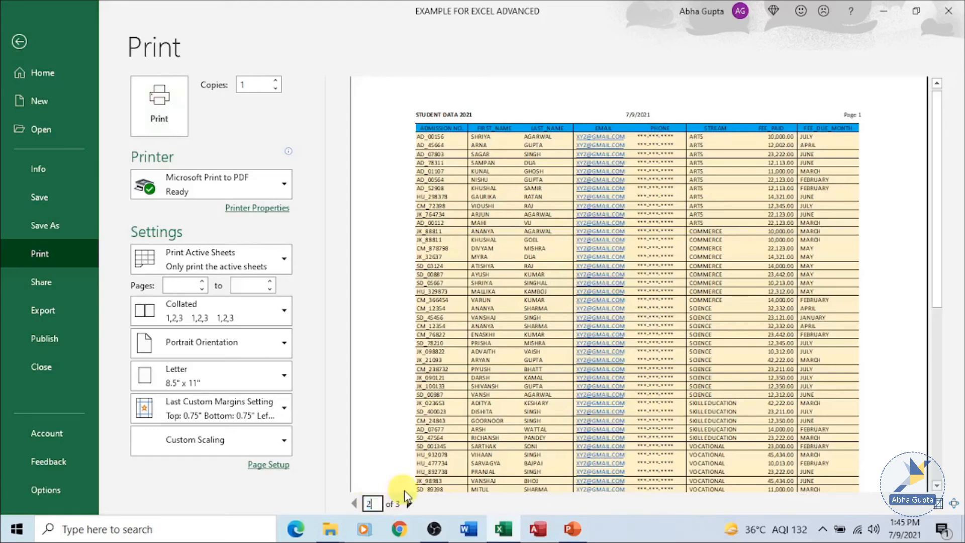
key(Return)
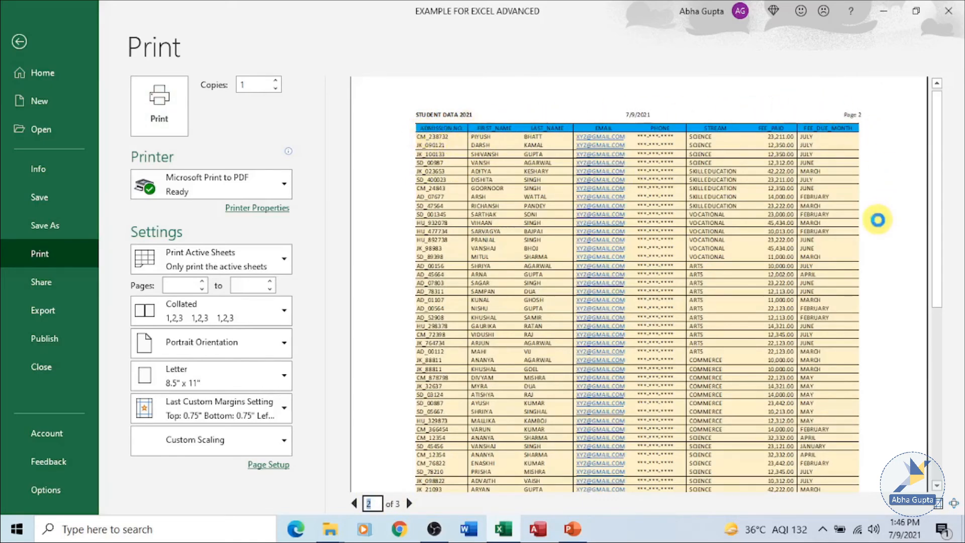
scroll(877, 220, down, 3)
scroll(339, 481, down, 3)
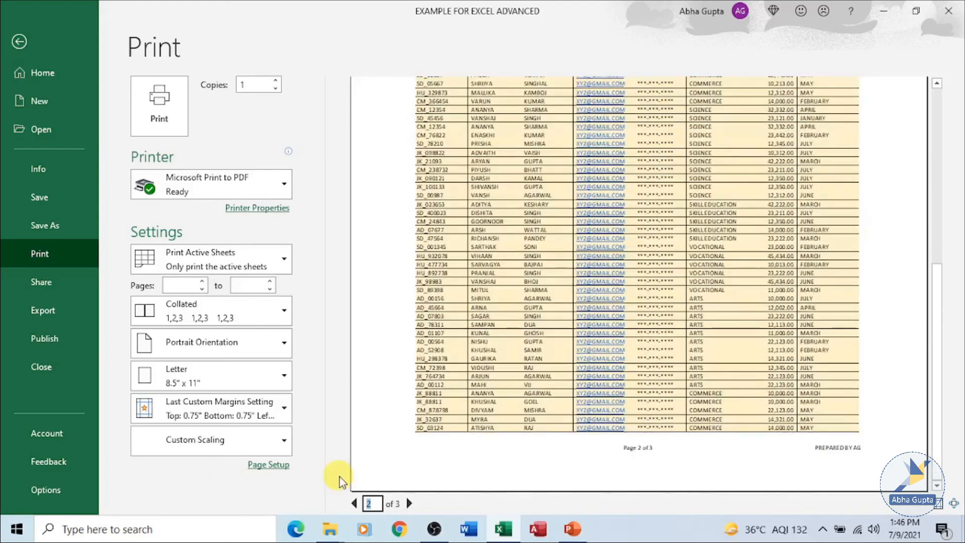
Go to page 3 of the print preview and check its column headings, header and footer.
text(3)
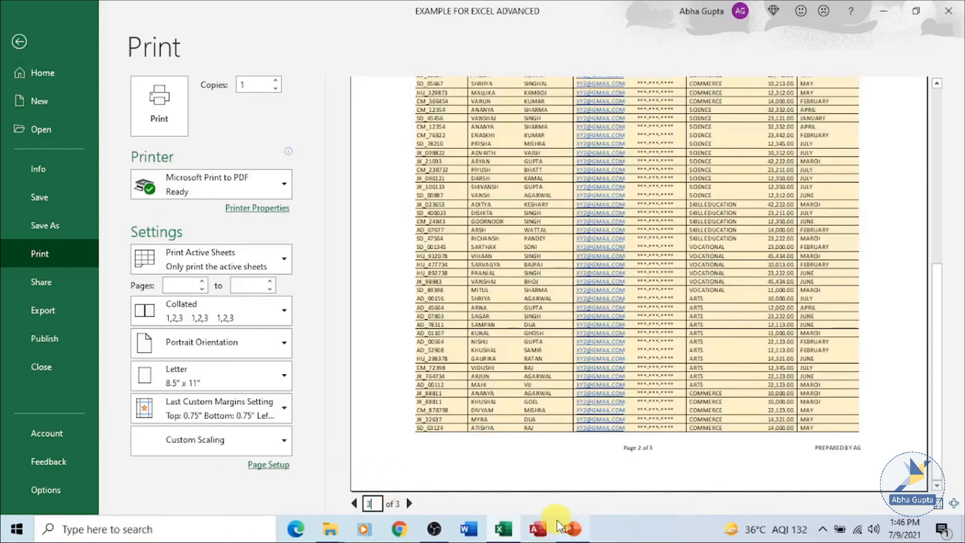
key(Return)
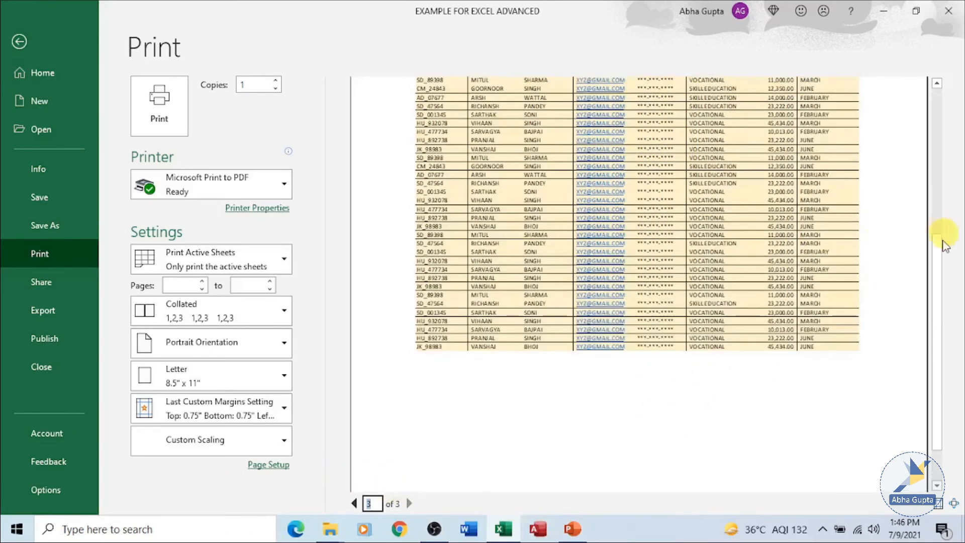
scroll(888, 276, up, 5)
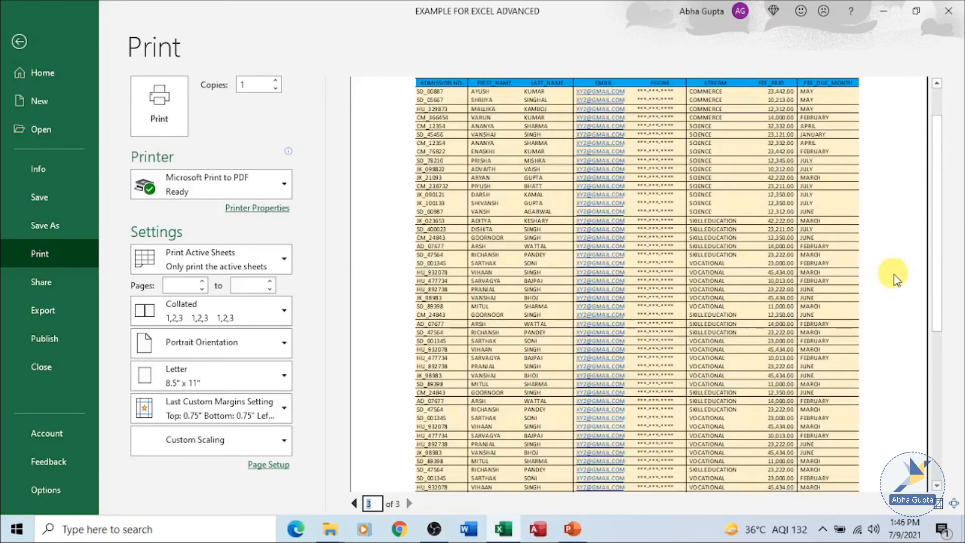
scroll(895, 279, up, 2)
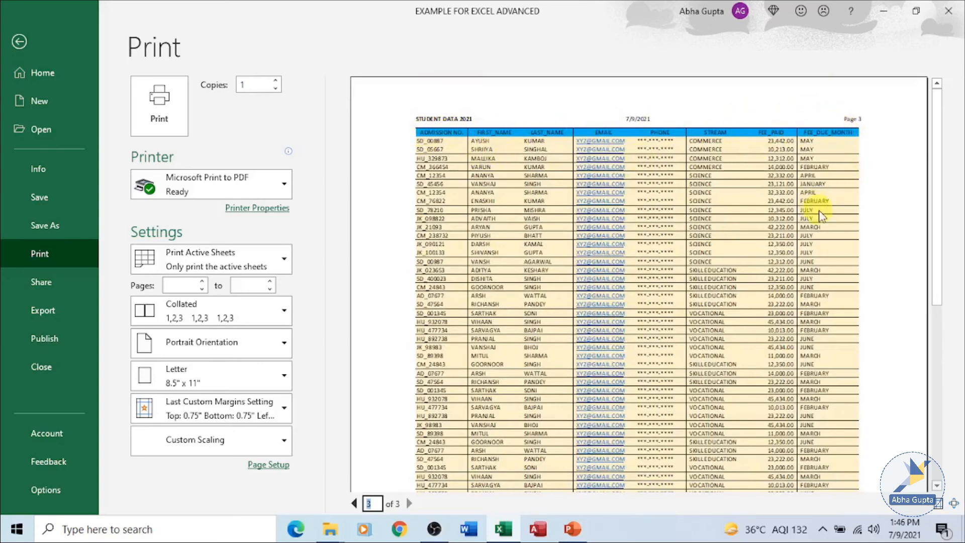
scroll(894, 270, down, 1)
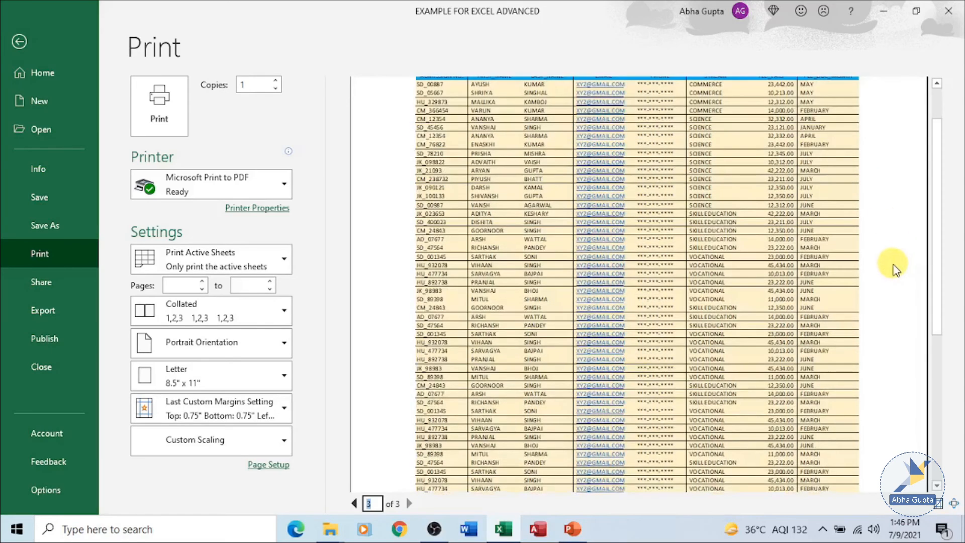
scroll(893, 268, down, 5)
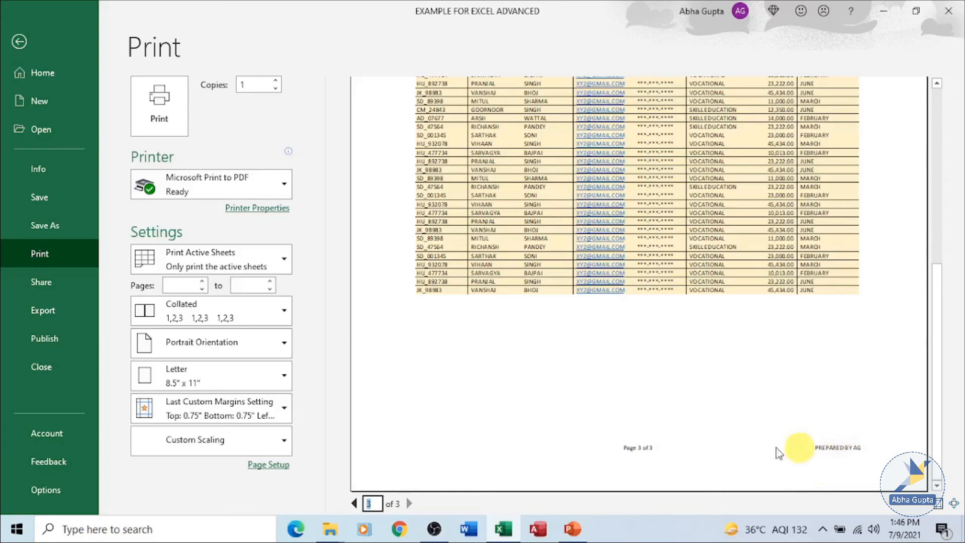
click(602, 371)
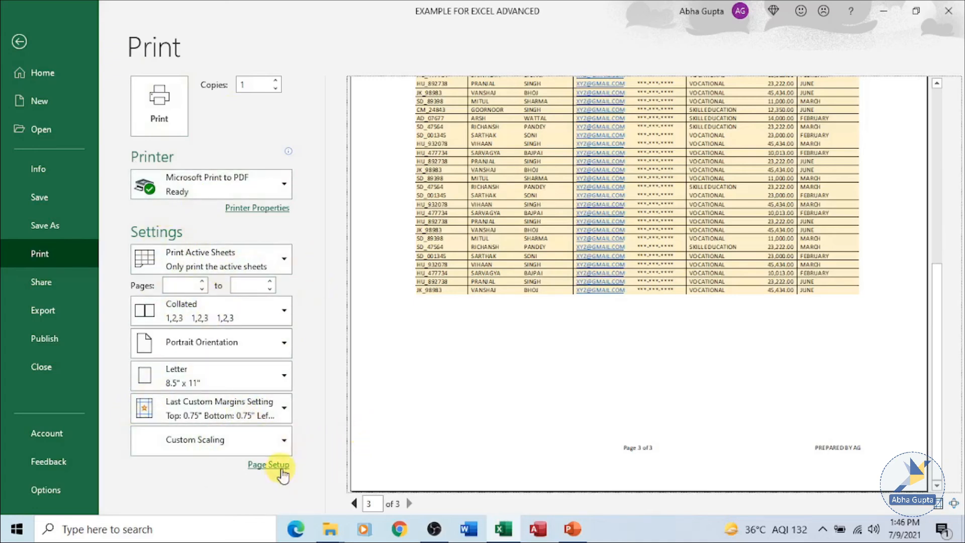
Review the page, margin, header/footer and sheet settings of the page setup from the print preview, and return to the worksheet.
click(279, 469)
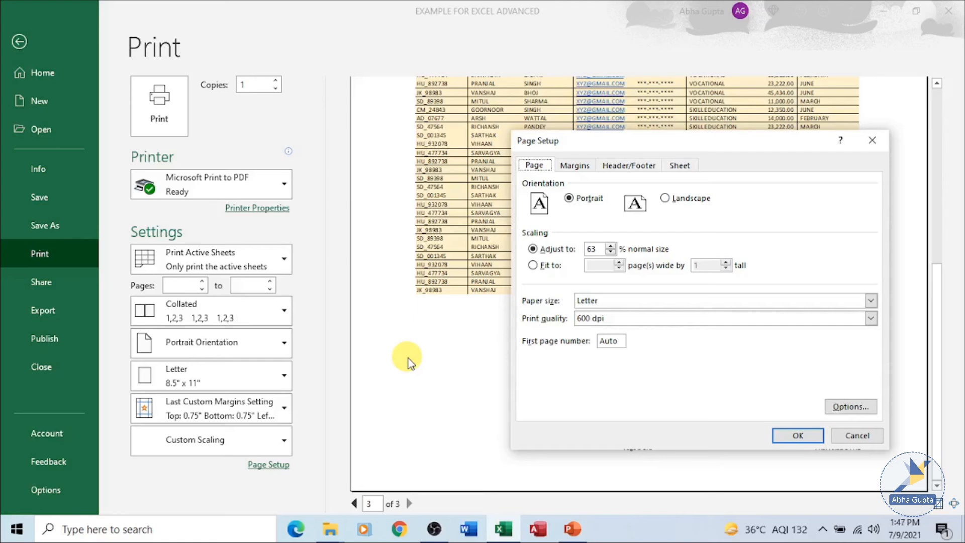
click(577, 169)
click(629, 165)
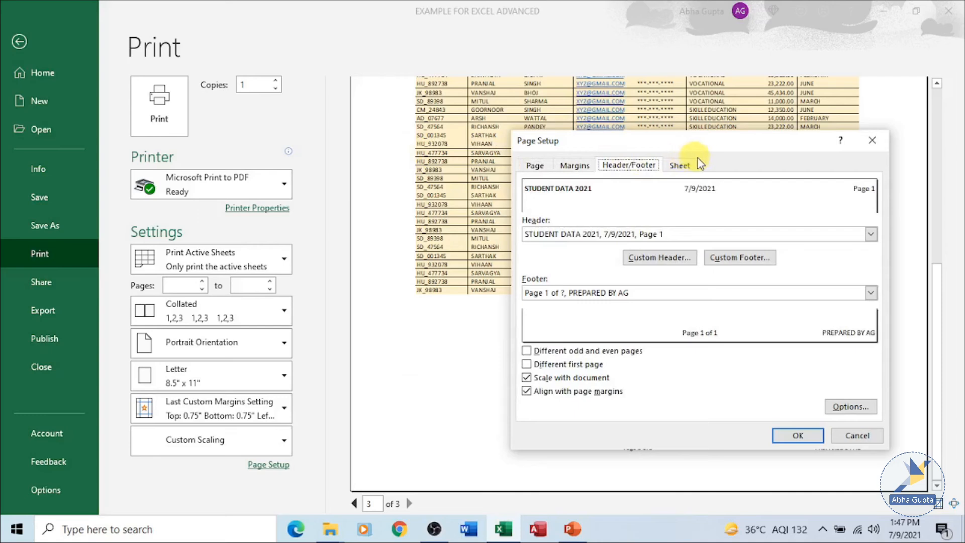
click(680, 166)
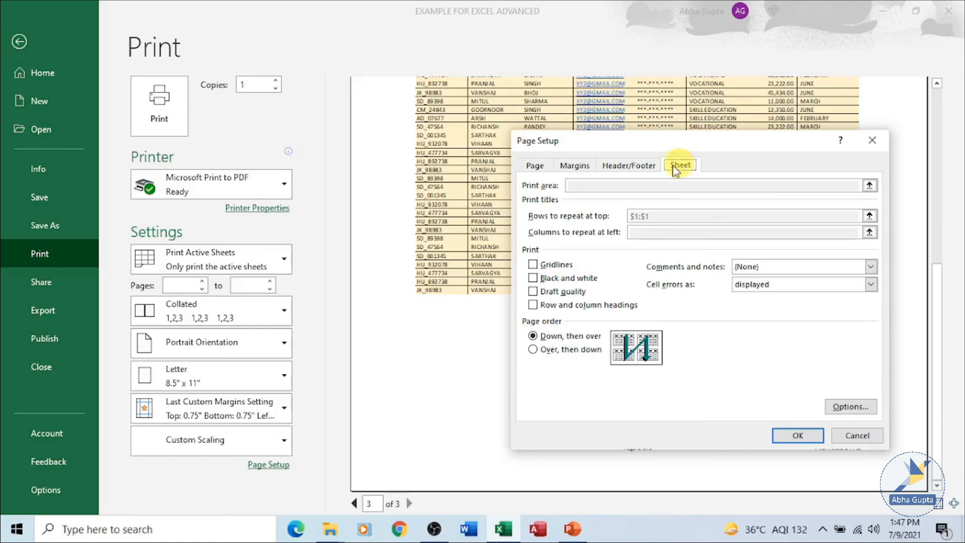
click(628, 166)
click(575, 168)
click(533, 167)
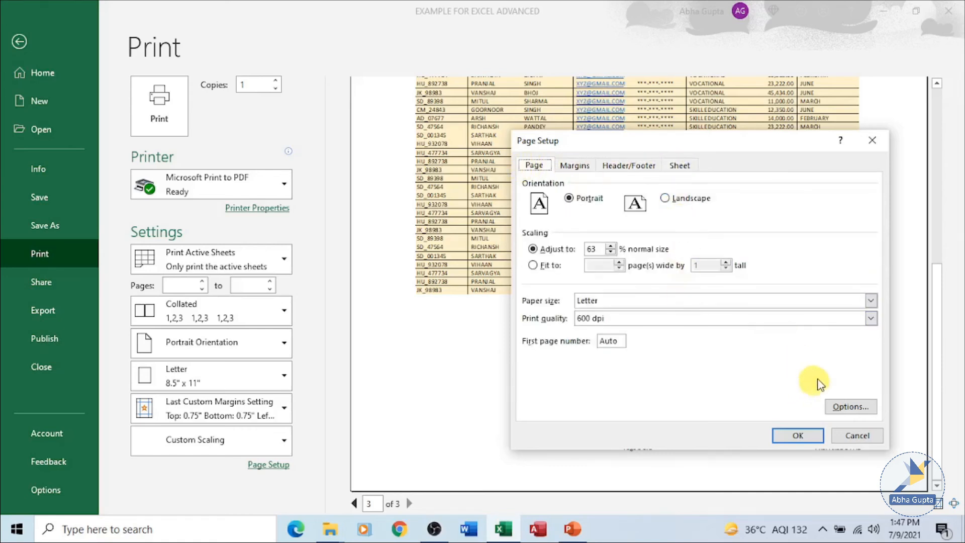
click(809, 440)
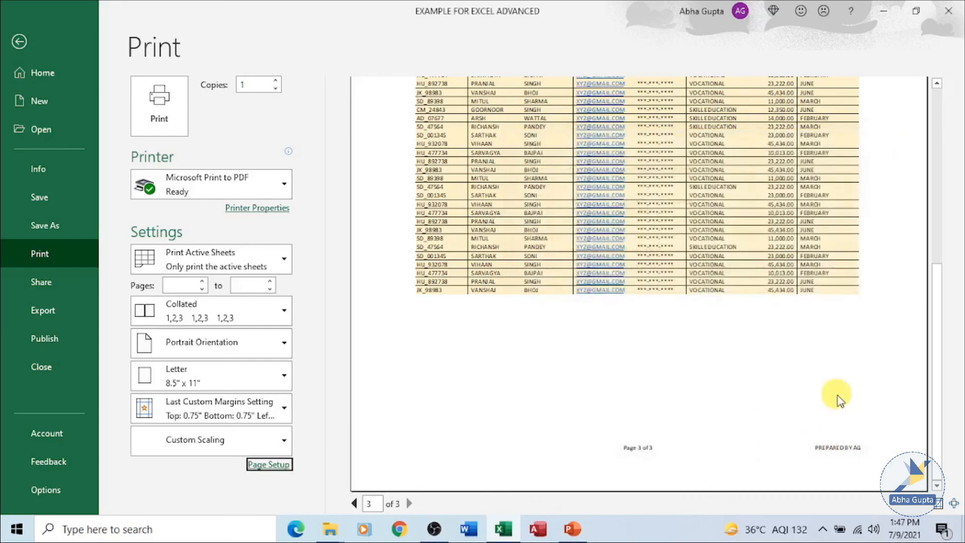
scroll(838, 395, up, 1)
scroll(871, 369, up, 5)
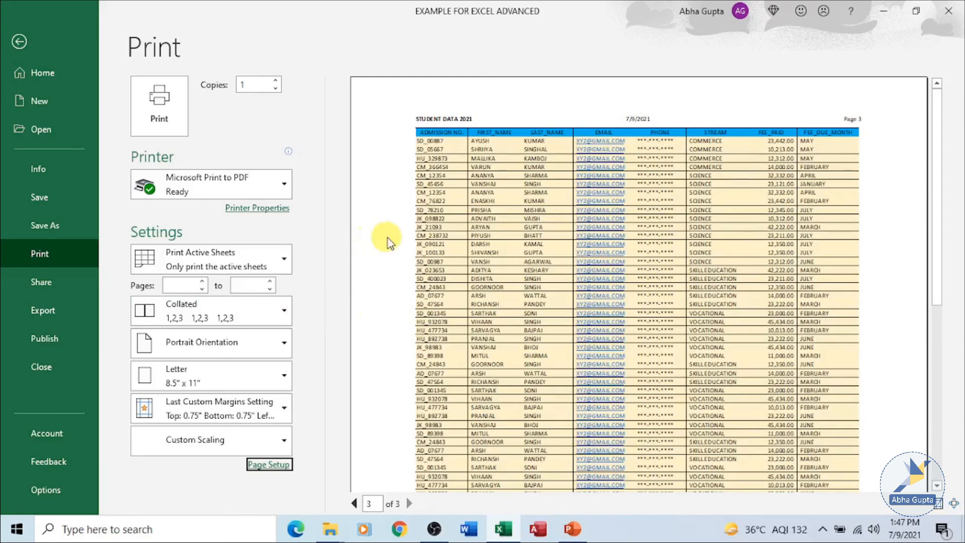
click(20, 43)
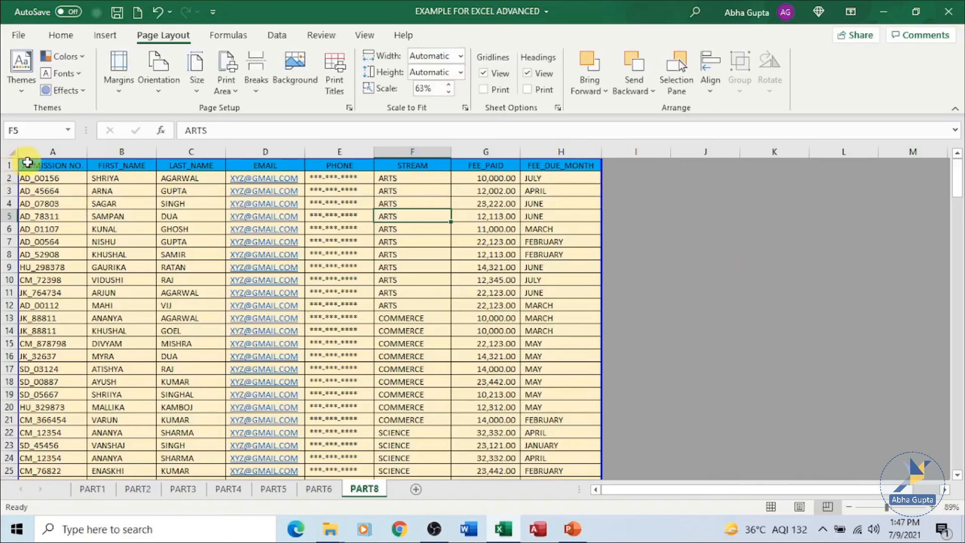
Select the range A1:H25, set the print settings to Print Selection, and return to the worksheet to deselect the range.
drag(26, 163, 545, 471)
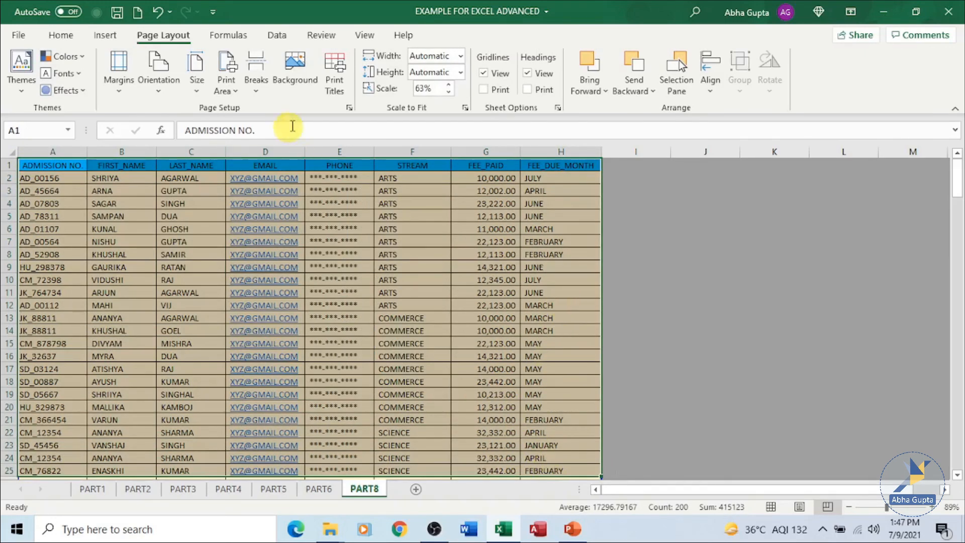
click(18, 35)
click(53, 255)
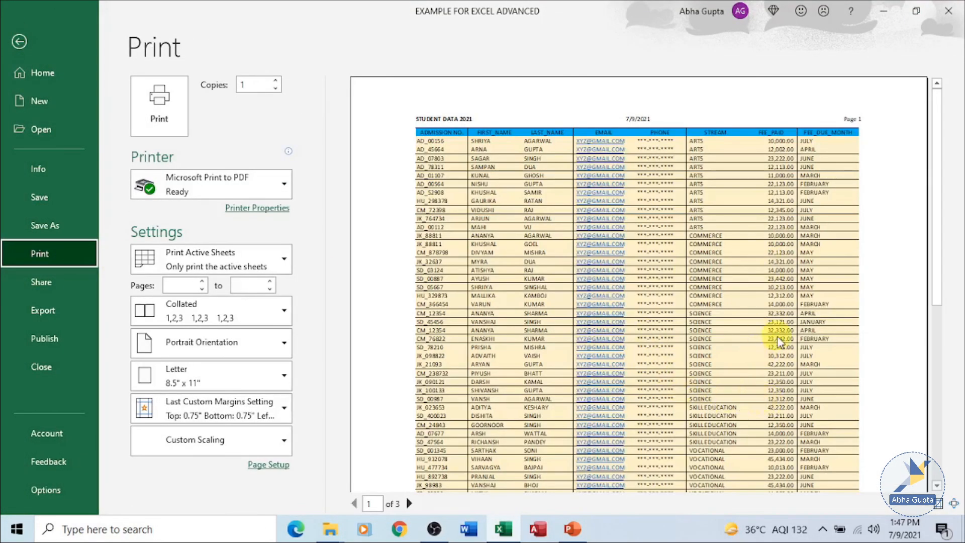
click(228, 254)
click(275, 360)
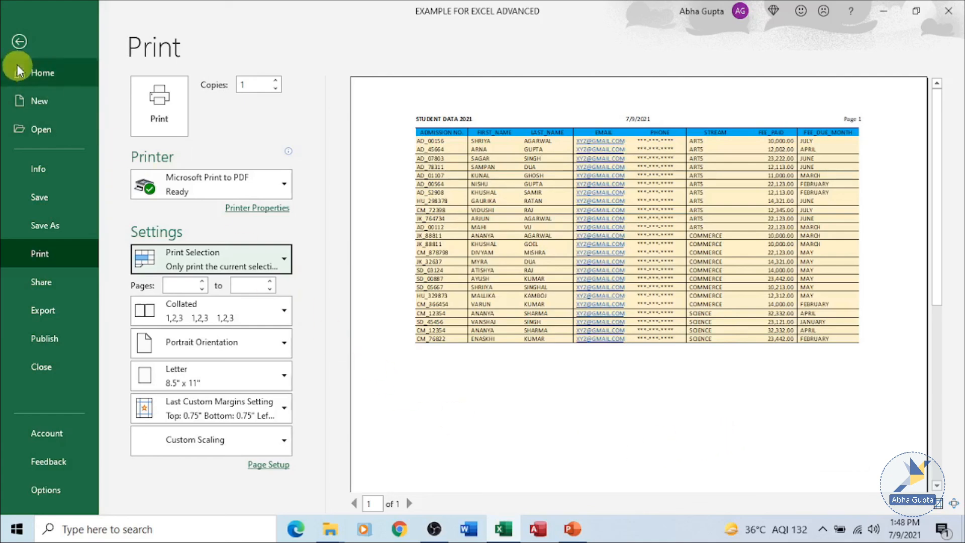
click(18, 43)
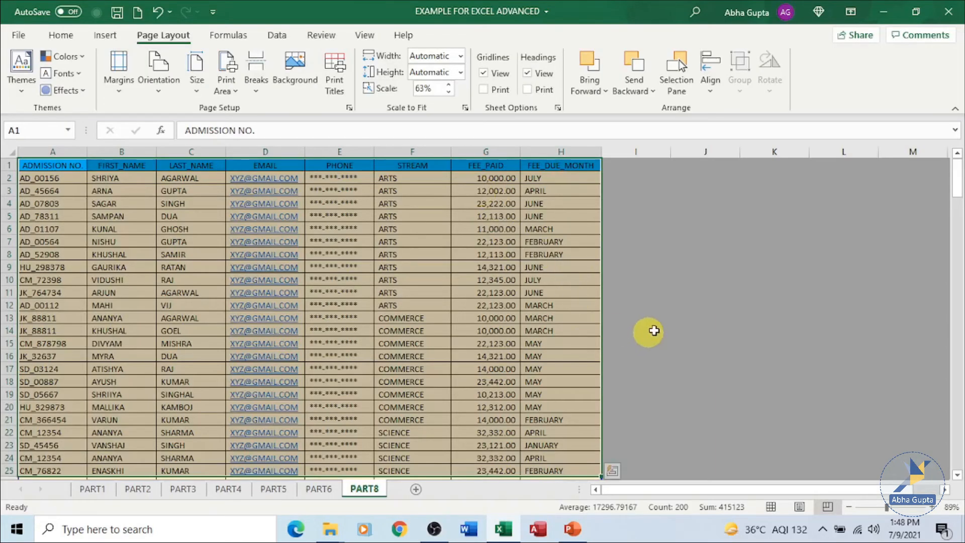
click(648, 328)
scroll(740, 322, down, 7)
scroll(740, 319, up, 7)
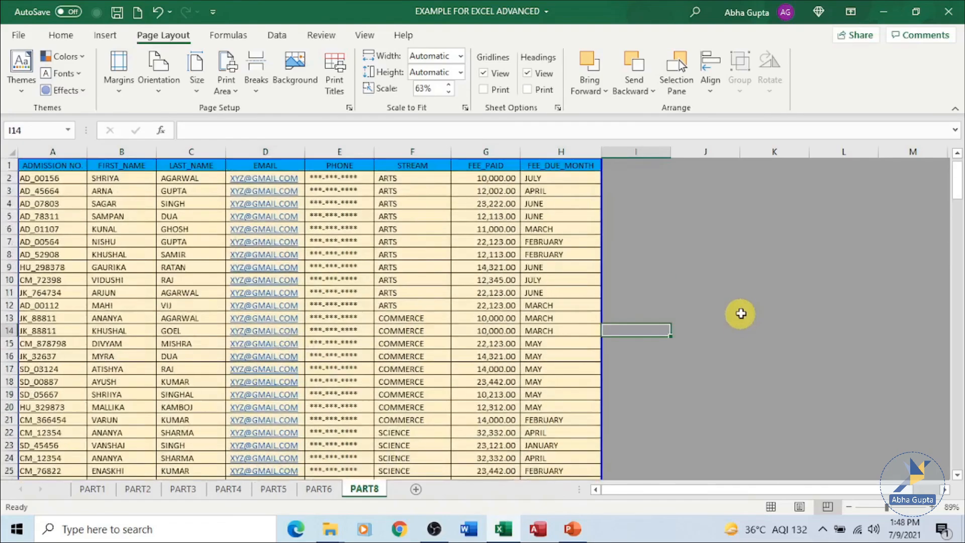
scroll(740, 314, down, 10)
scroll(739, 312, down, 8)
scroll(739, 310, up, 18)
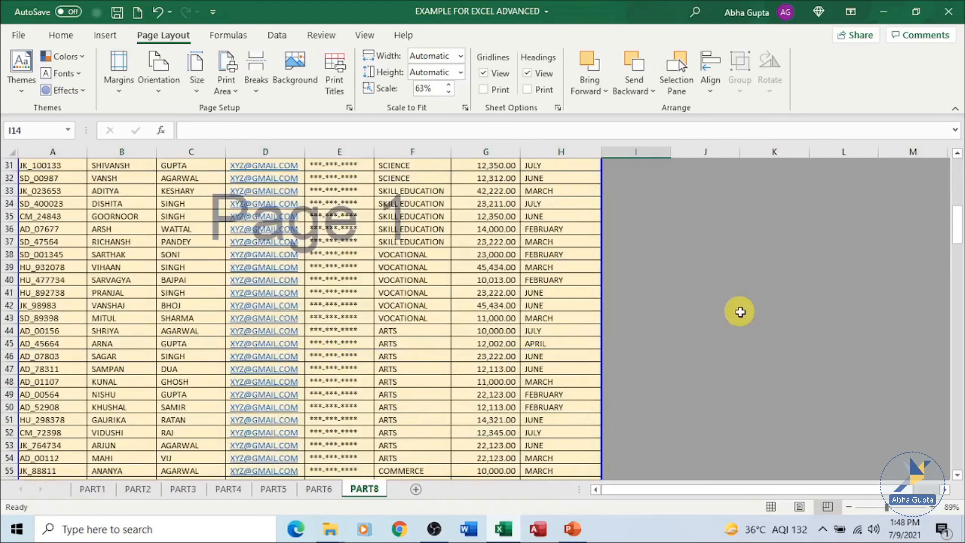